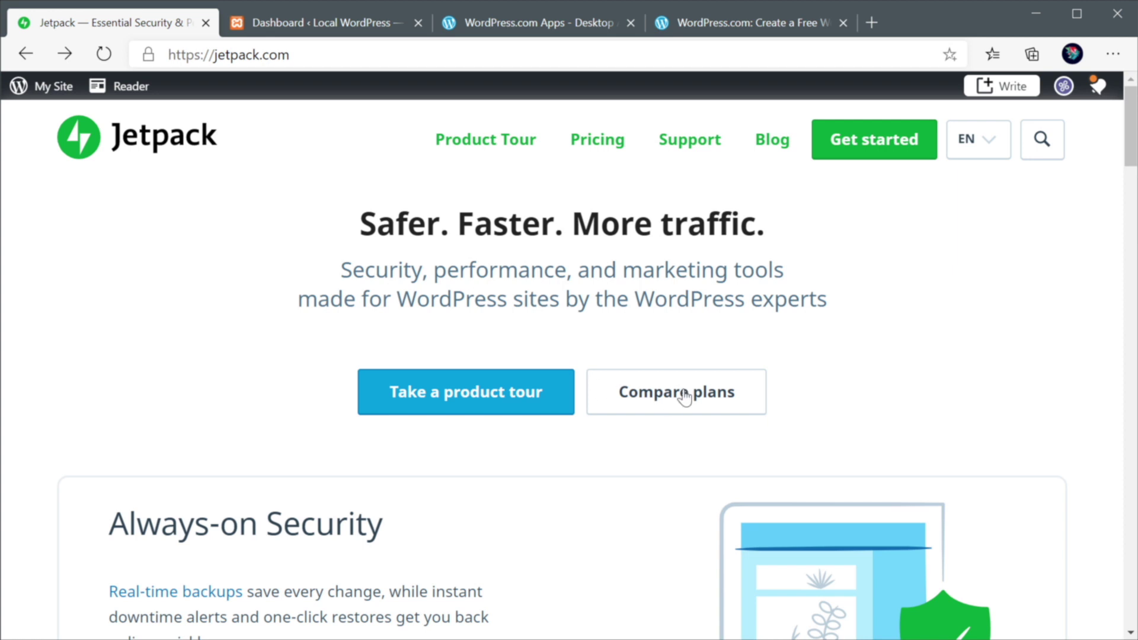
Step: Scroll the Jetpack homepage through its security, speed and customization sections and back up to the top
scroll(680, 333, "down", 15)
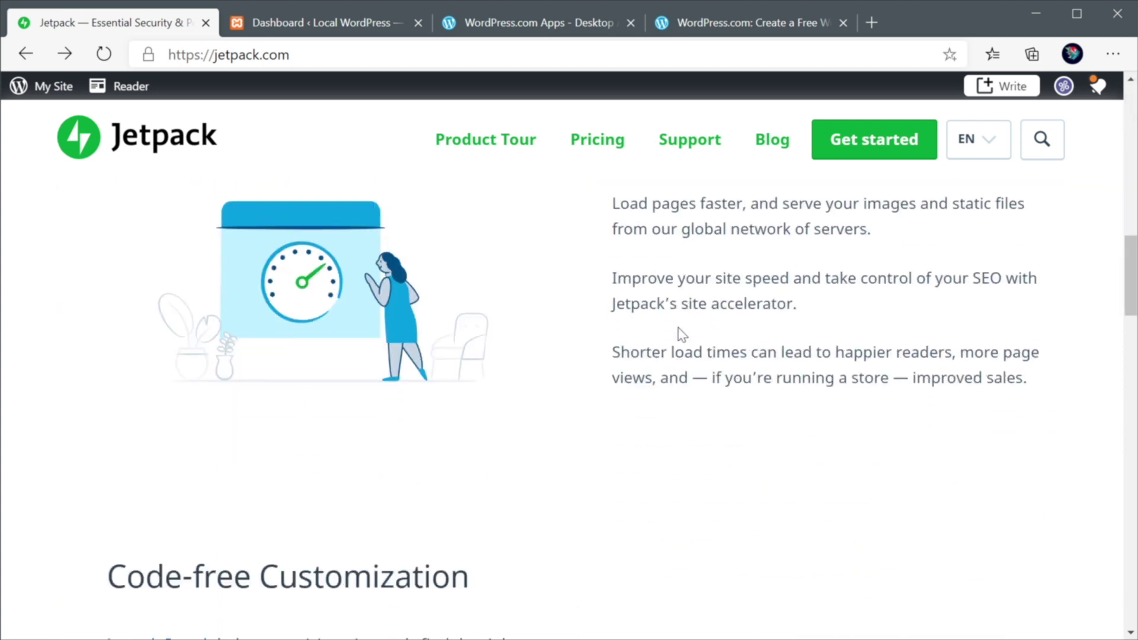
scroll(680, 332, "down", 10)
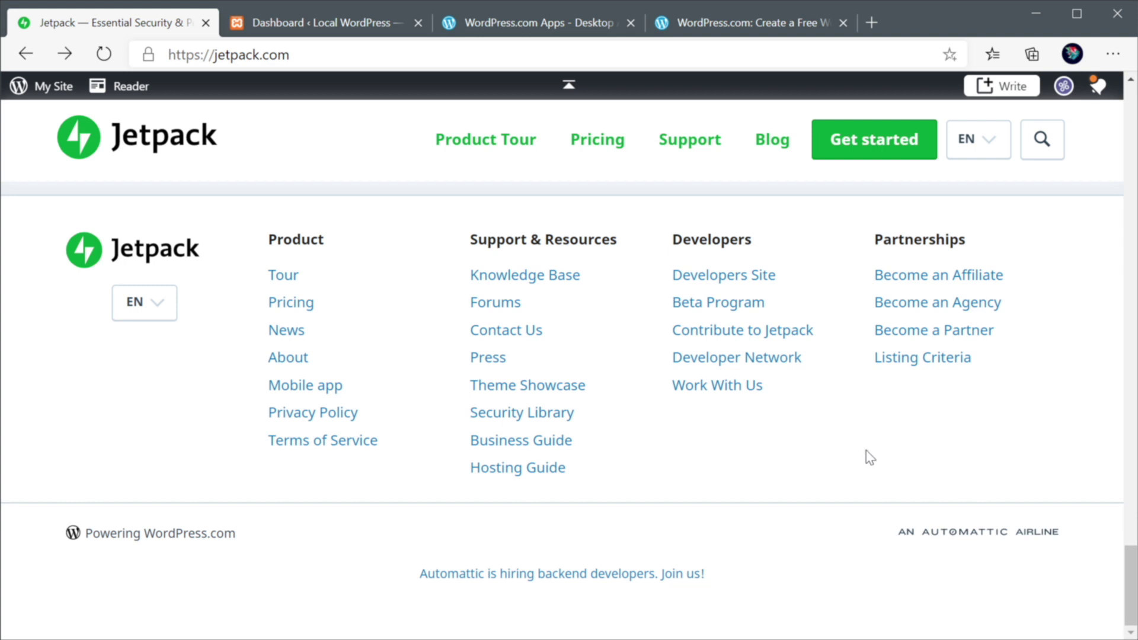
scroll(681, 437, "up", 20)
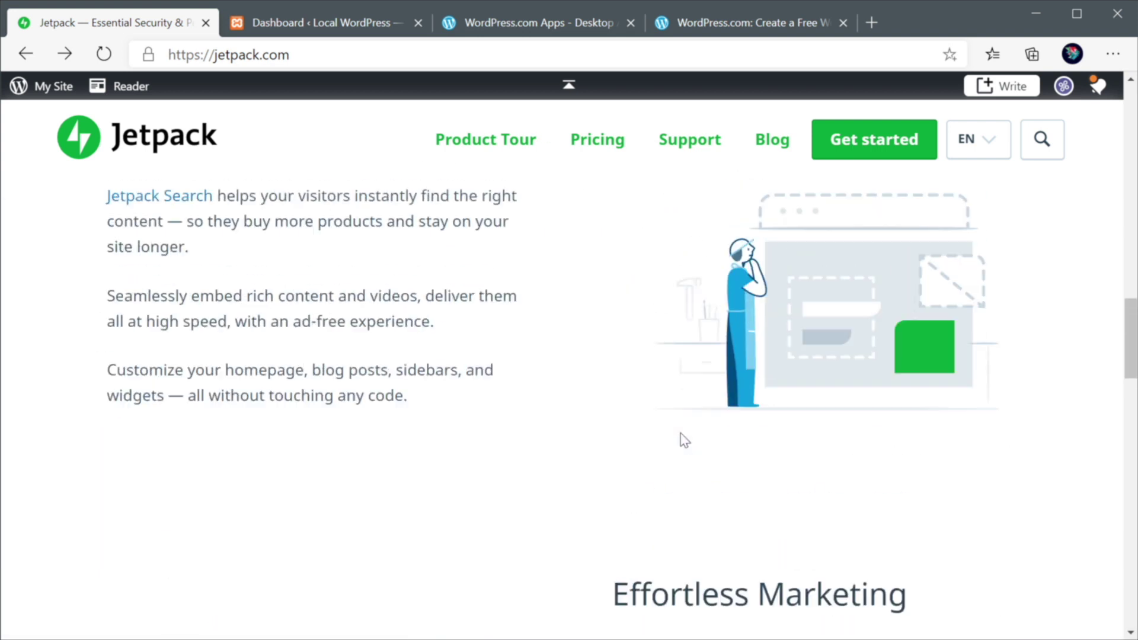
scroll(684, 440, "up", 10)
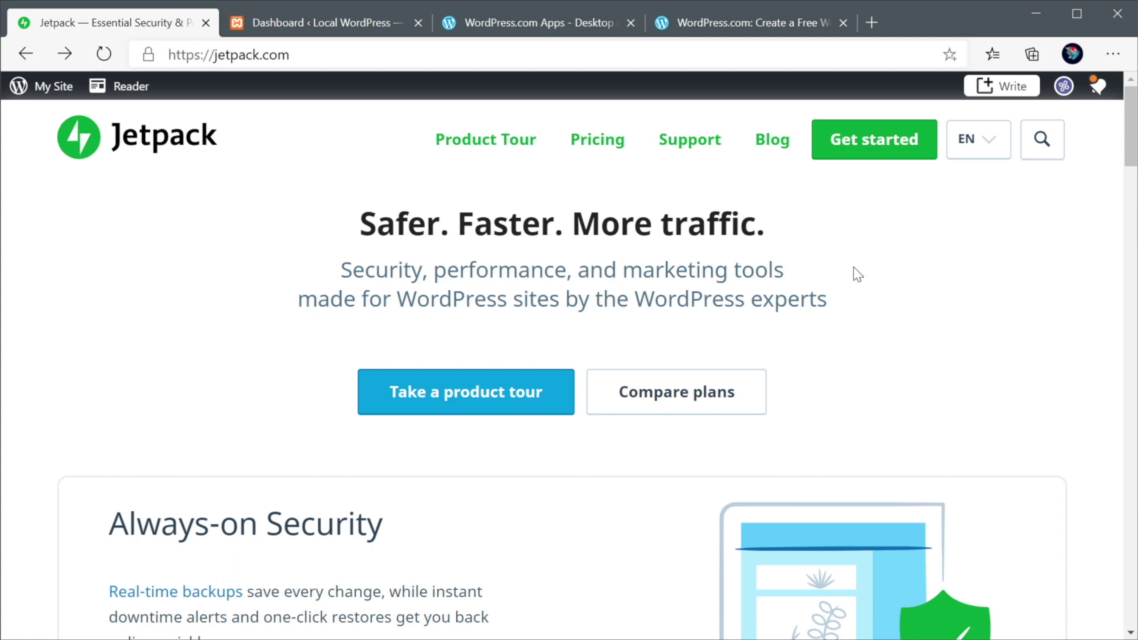
Step: Open Jetpack Pricing and scroll through the Free, Personal, Premium and Professional plan features and prices
left_click(613, 156)
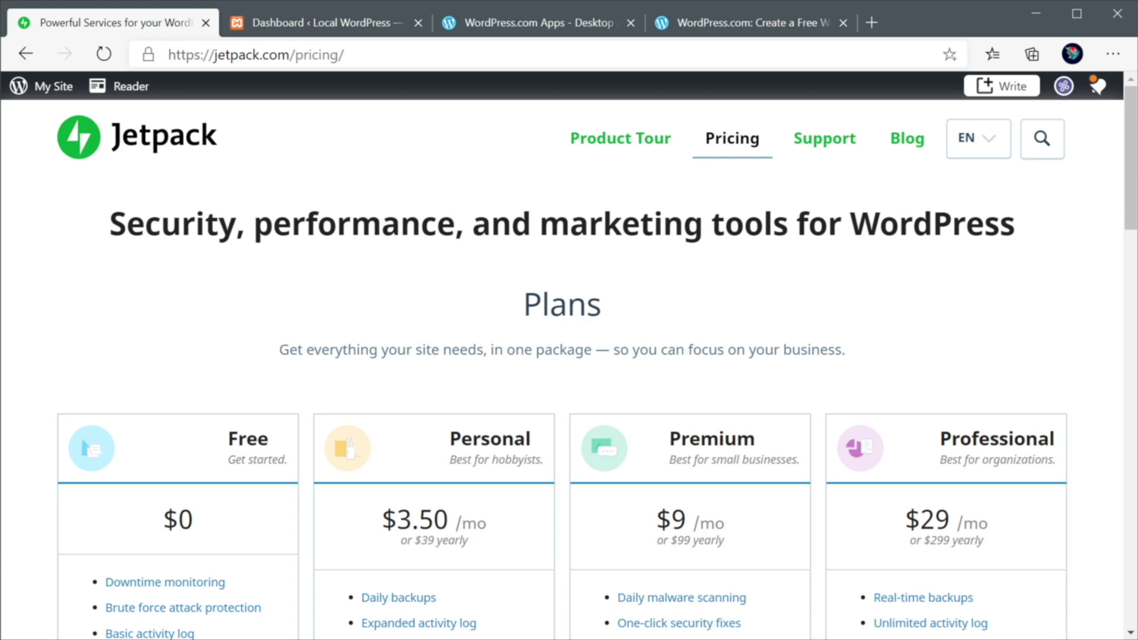
scroll(667, 218, "down", 8)
scroll(666, 217, "up", 7)
scroll(667, 218, "down", 5)
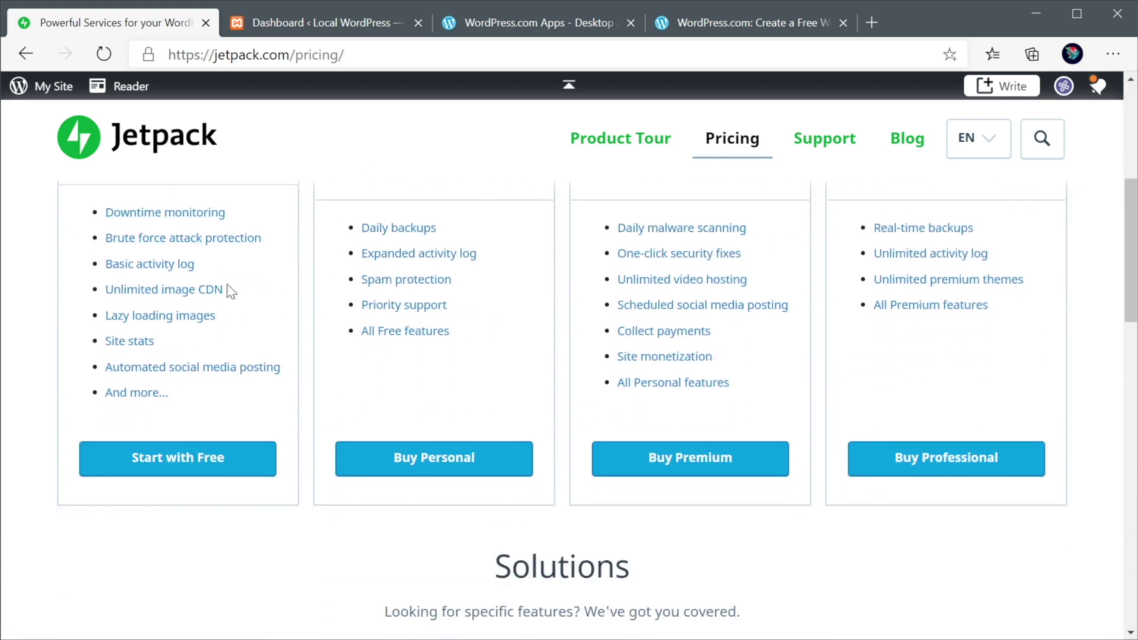
left_click_drag(1130, 270, 1132, 229)
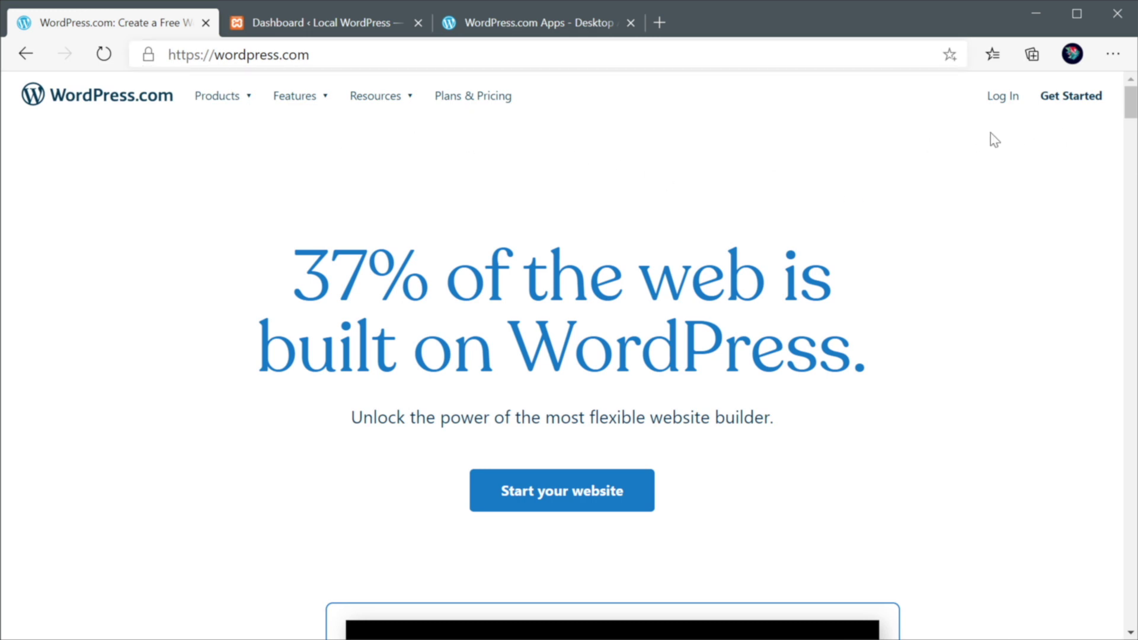
Step: Look at the WordPress.com Log In and Get Started pages, then sign in with Google
left_click(1003, 102)
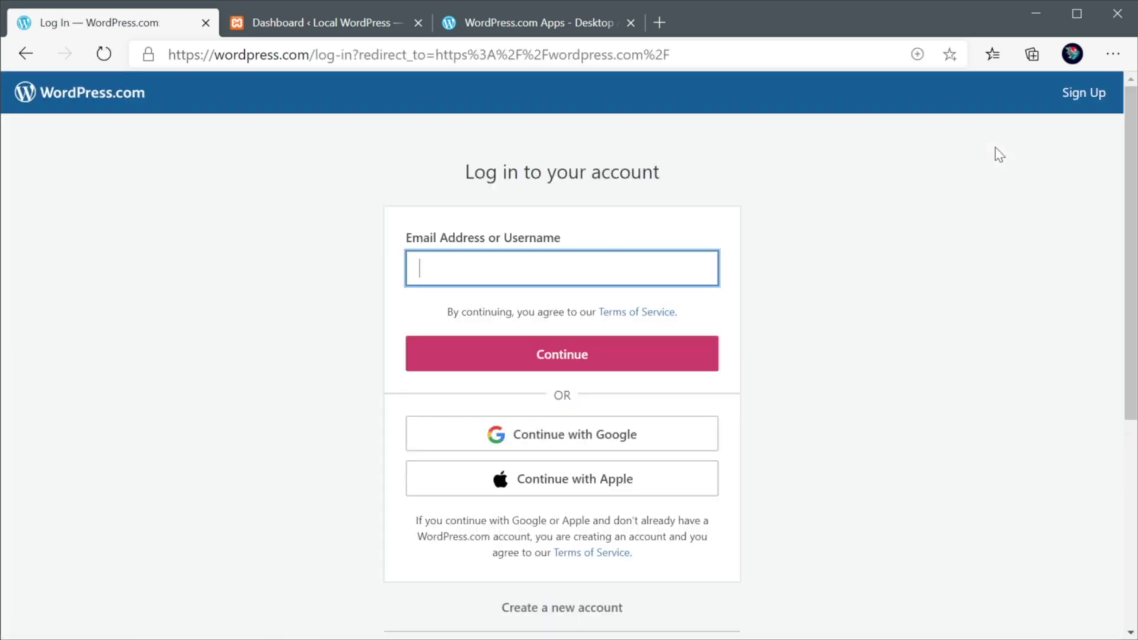
key("alt+Left")
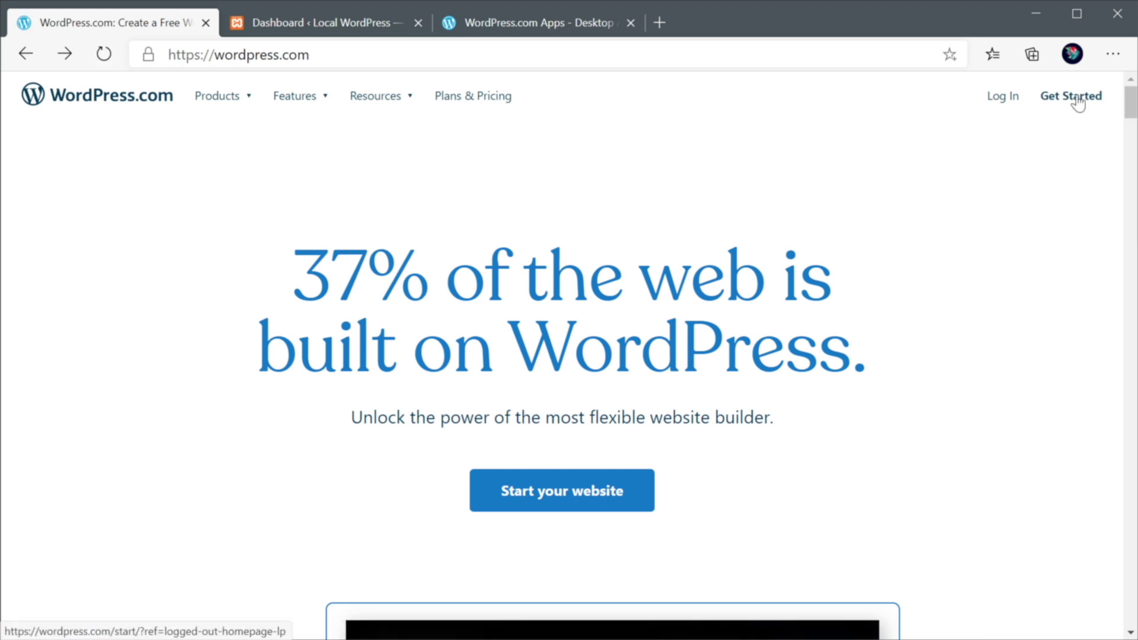
left_click(1069, 101)
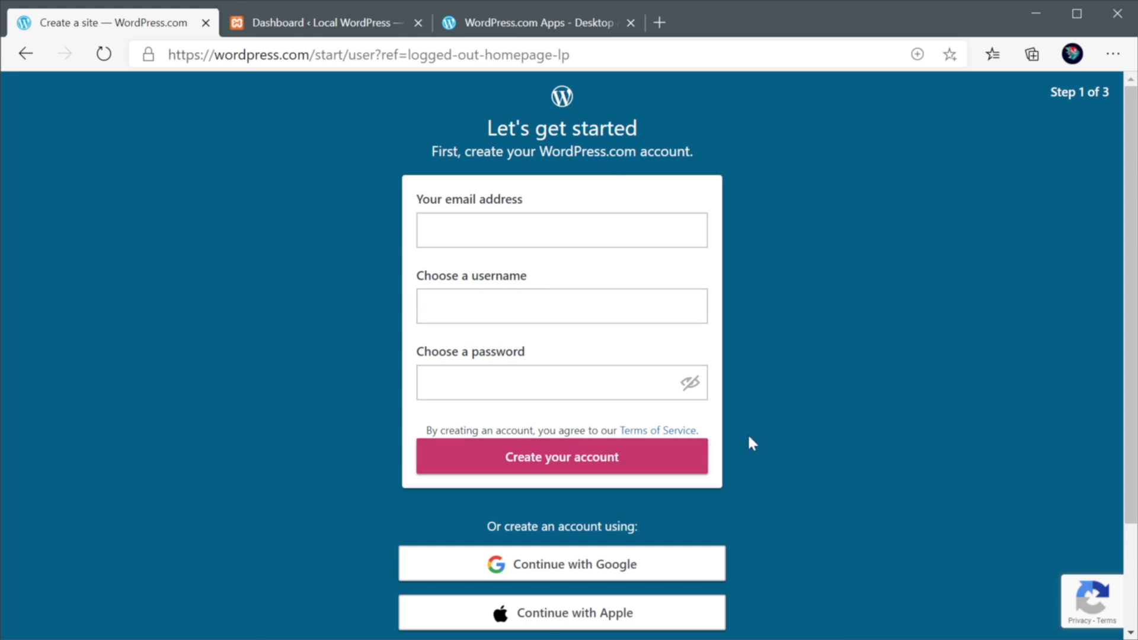
key("alt+Left")
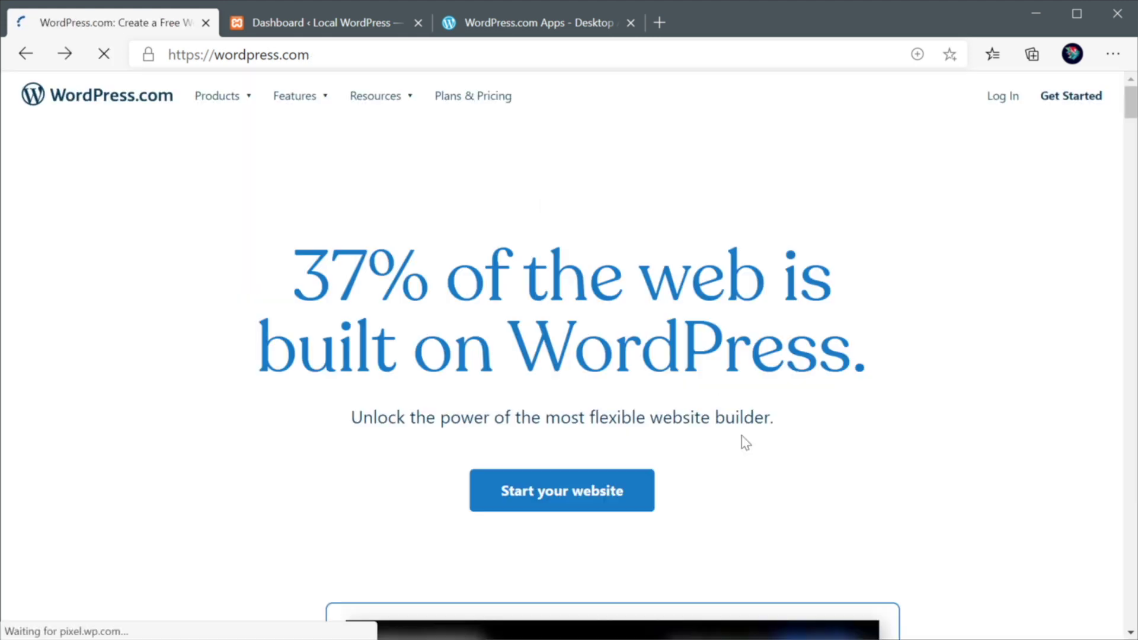
left_click(1005, 99)
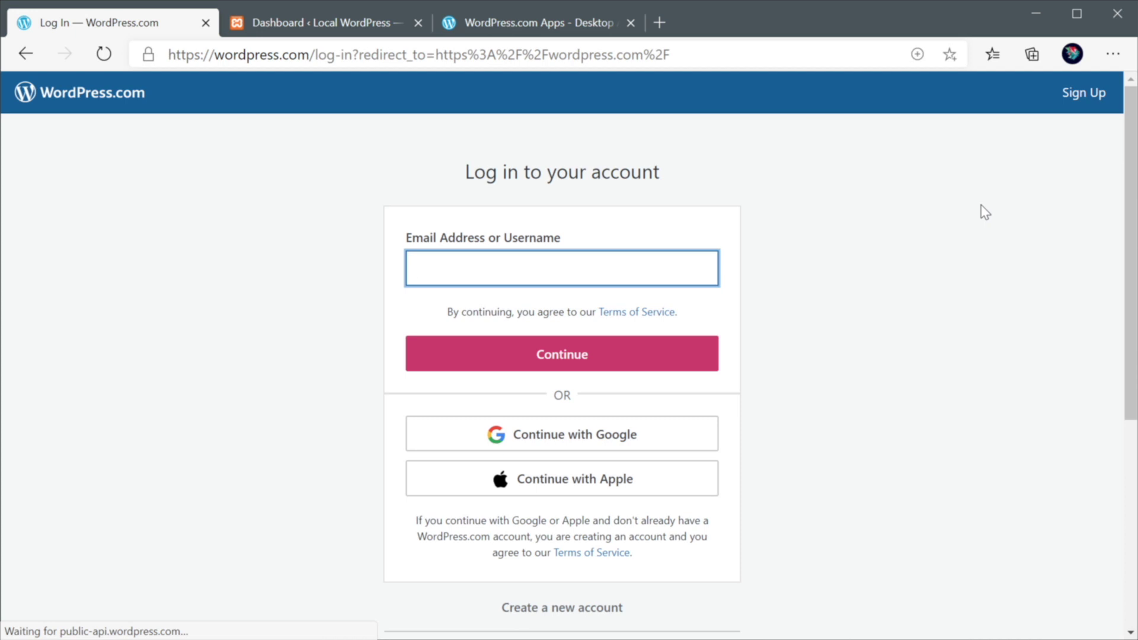
left_click(579, 440)
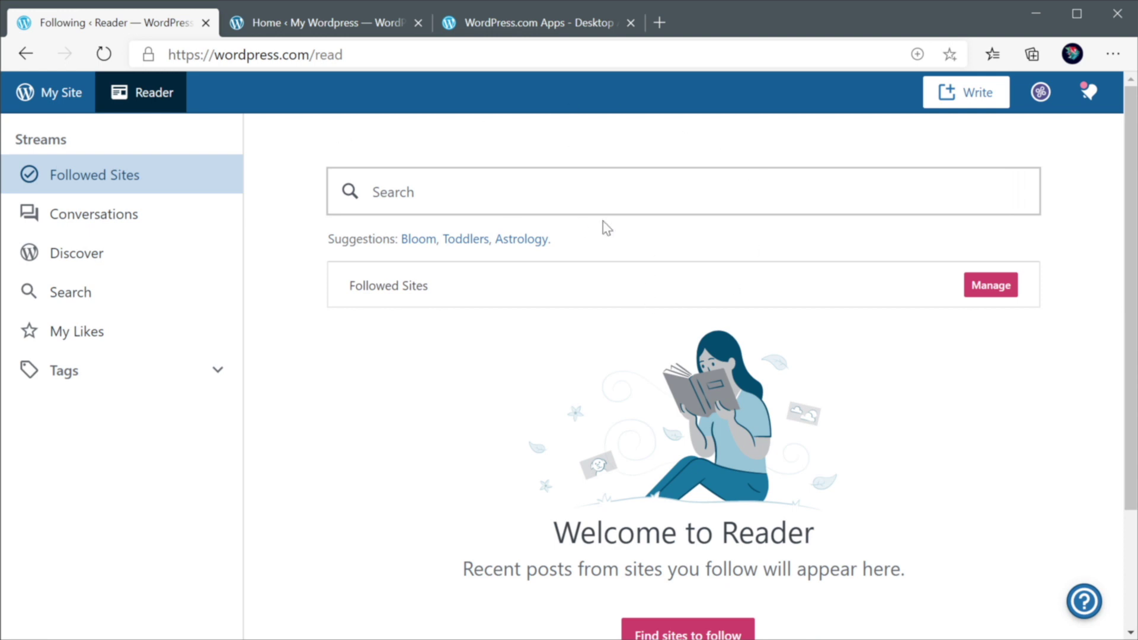
Step: Switch to the self-hosted site's WordPress admin Dashboard tab
left_click(315, 25)
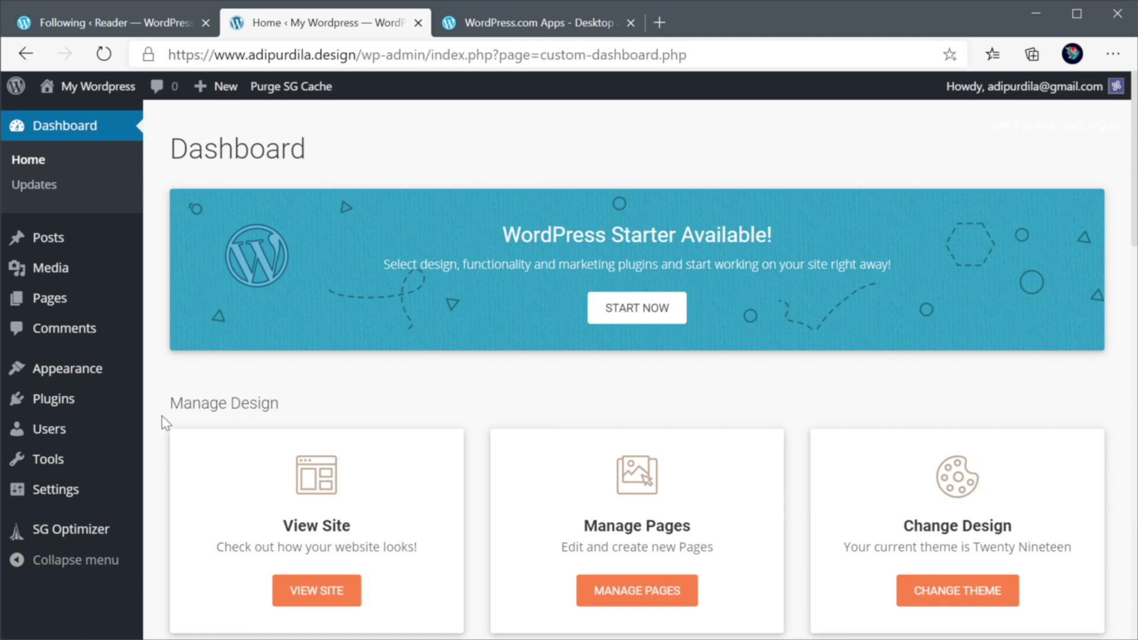
Step: Install Jetpack by WordPress.com from Plugins > Add New, then go to the WordPress.com Apps page
mouse_move(96, 413)
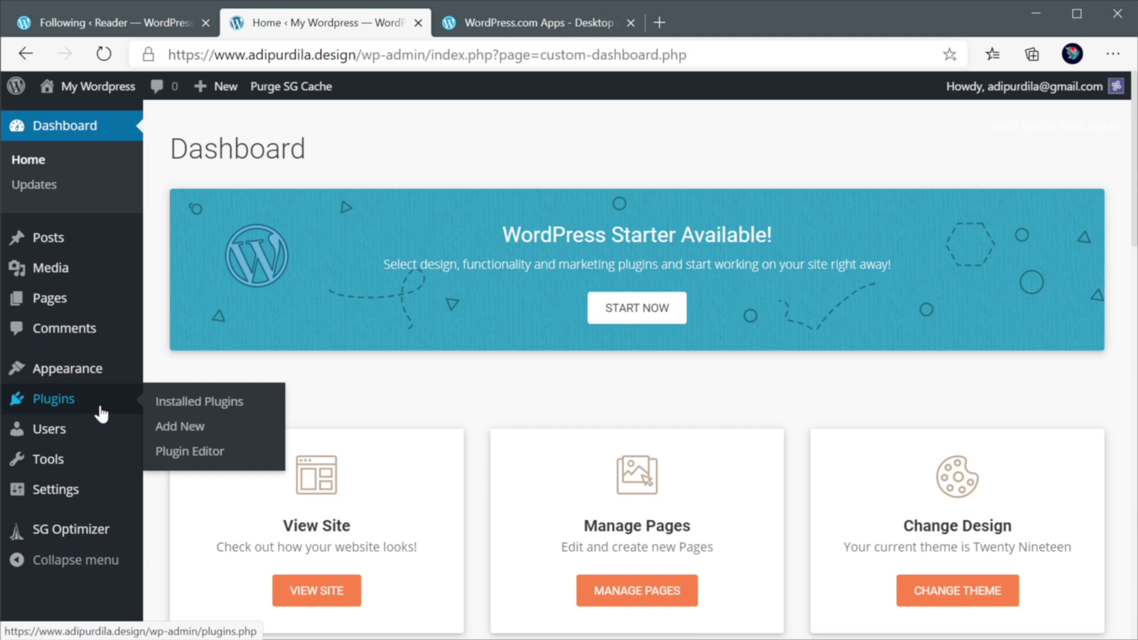
left_click(195, 427)
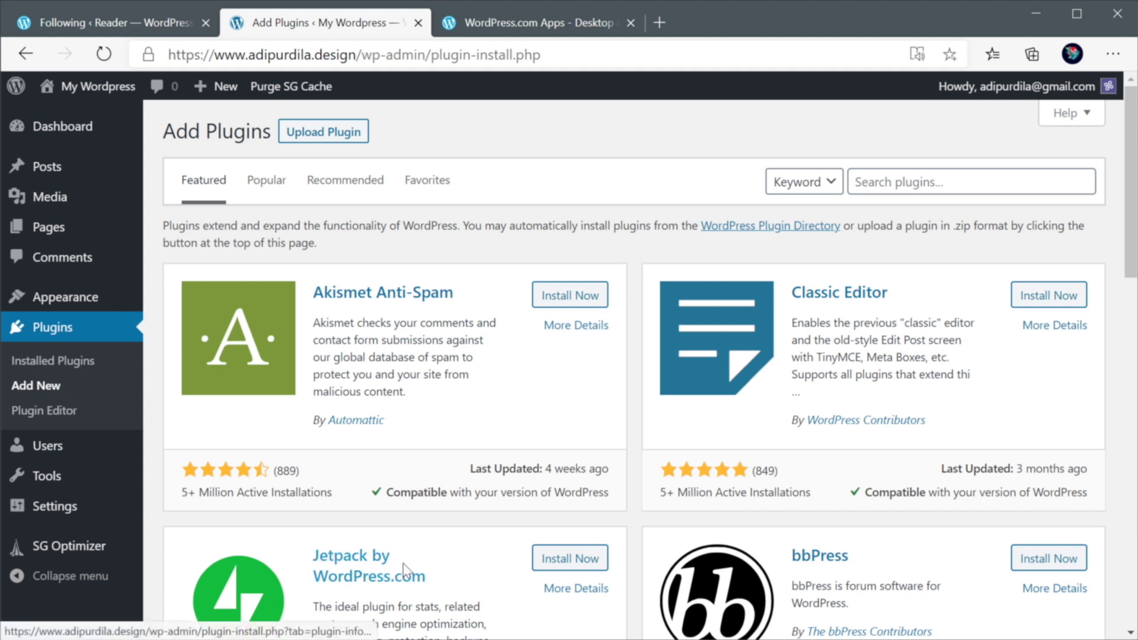
scroll(443, 546, "down", 6)
left_click(543, 189)
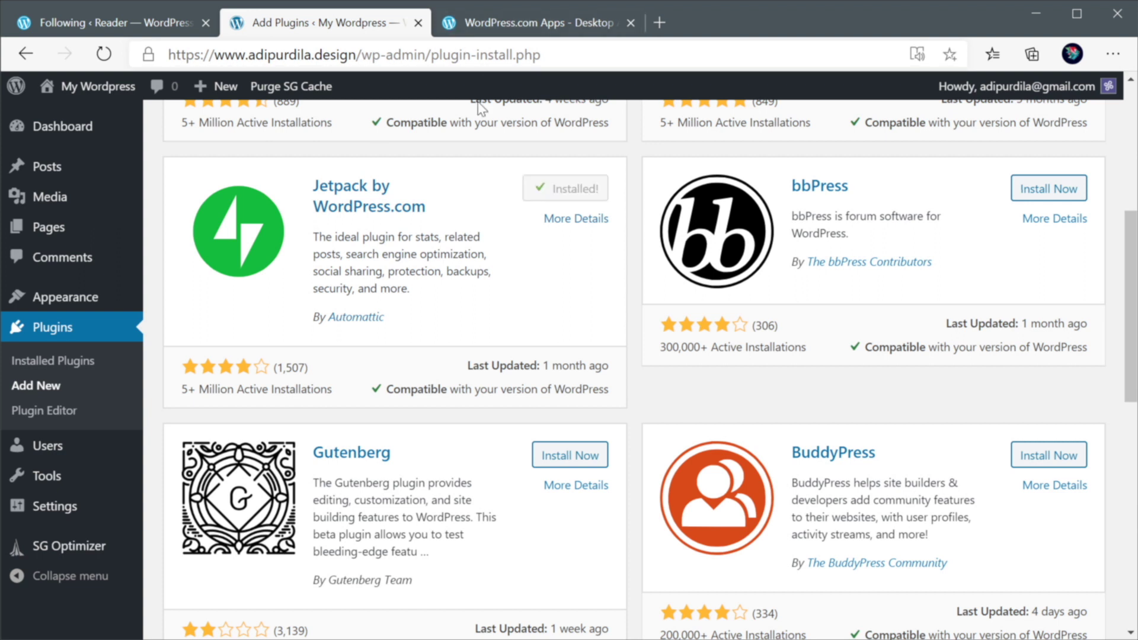
left_click(536, 23)
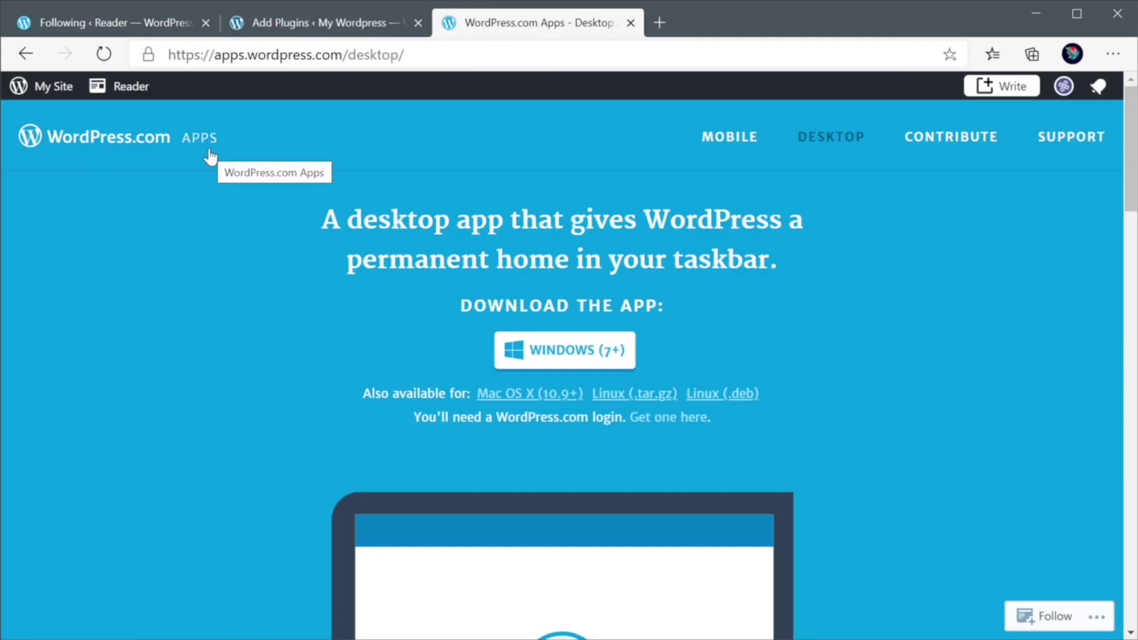
Step: Glance at the mobile app page, then download the Windows (7+) desktop app
left_click(728, 155)
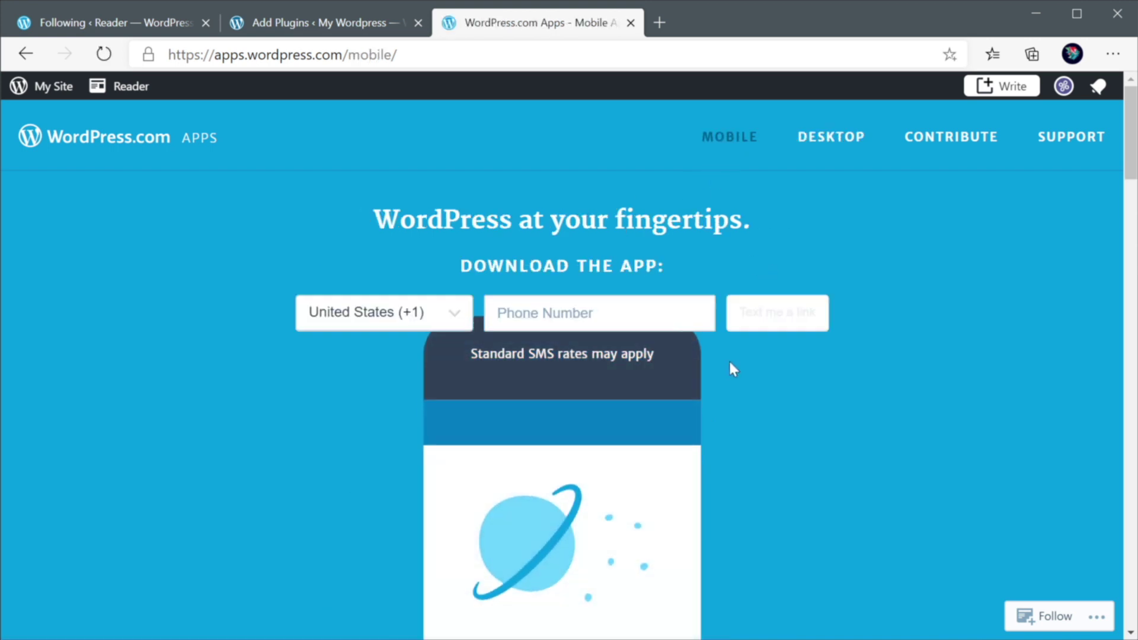
left_click(838, 151)
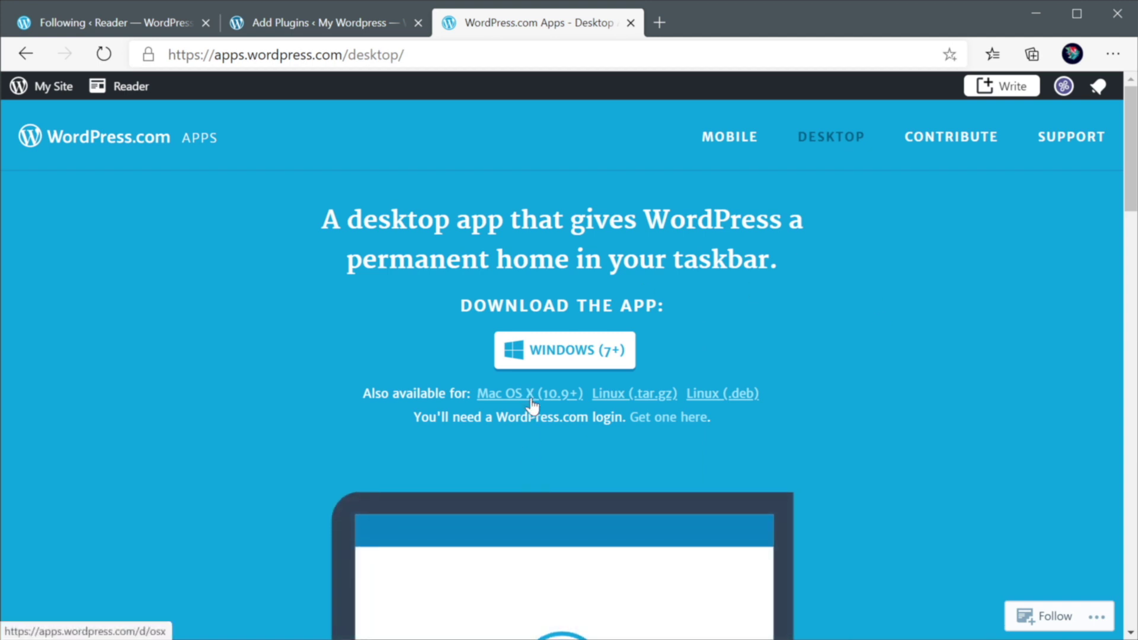
left_click(572, 363)
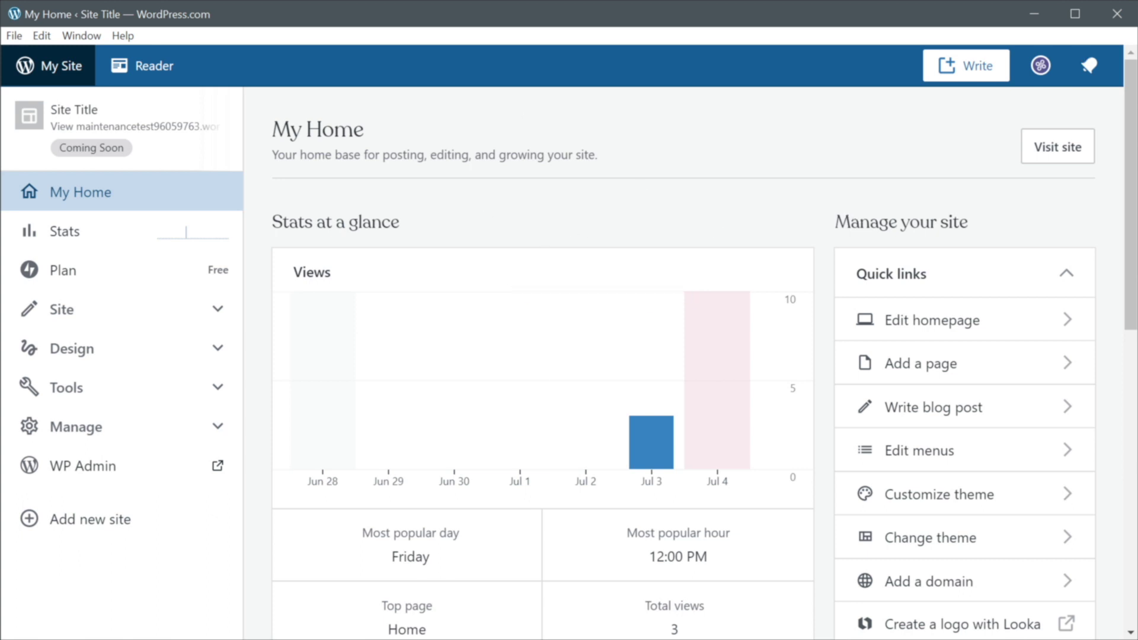
Step: Minimize the WordPress.com desktop app after viewing its My Home overview
left_click(1034, 13)
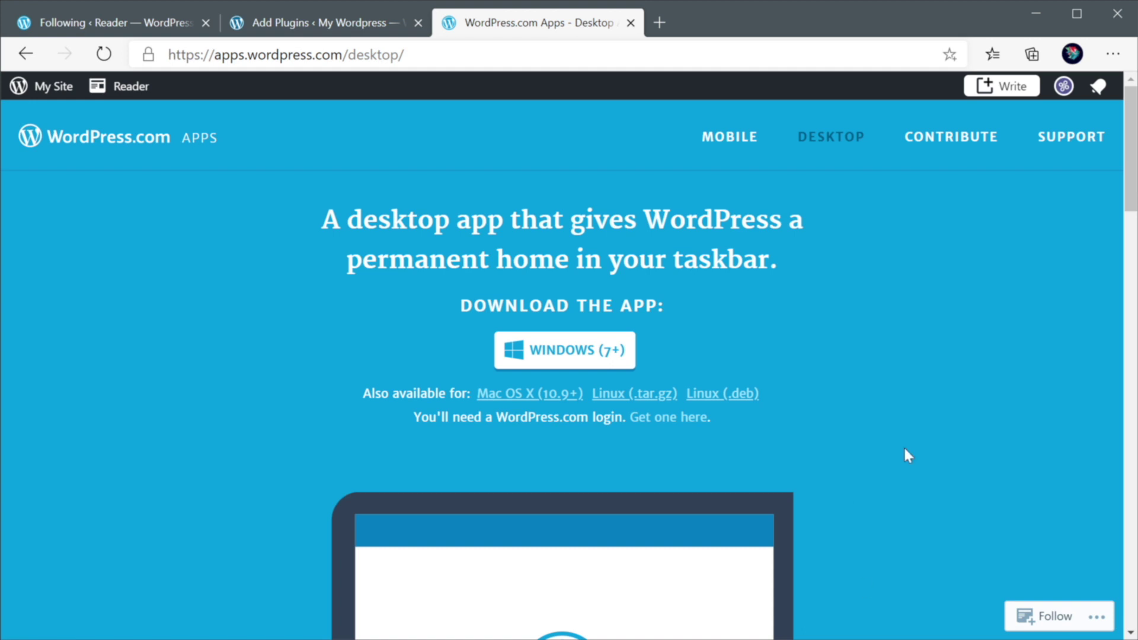
Step: Activate the installed Jetpack plugin on Add Plugins and start Set up Jetpack
left_click(264, 22)
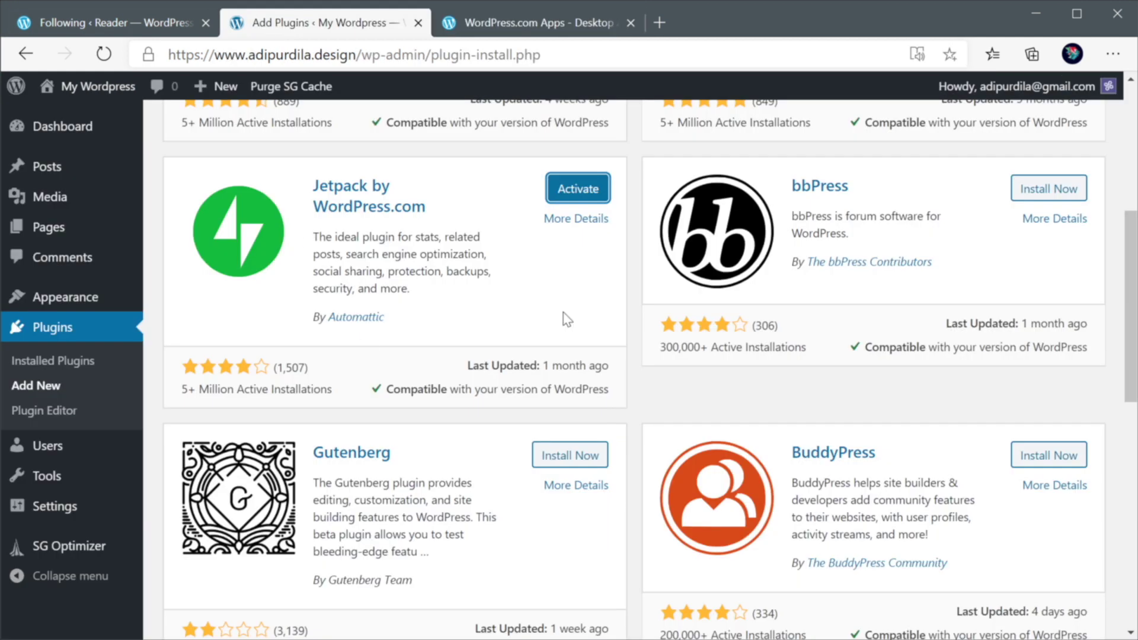
left_click(589, 189)
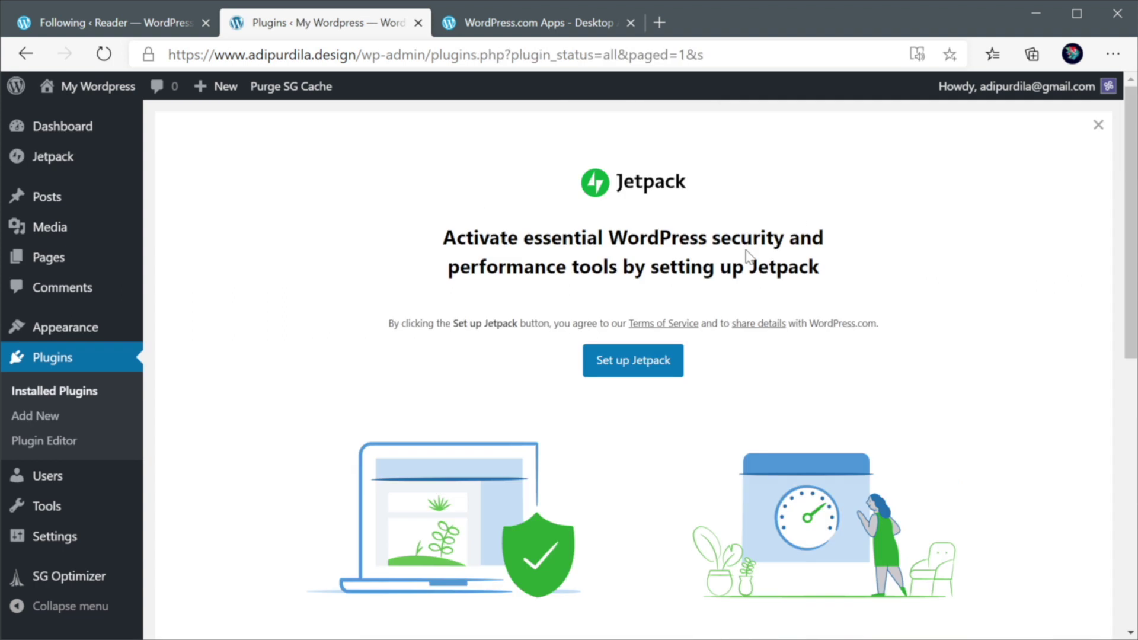
scroll(745, 270, "down", 5)
scroll(744, 255, "up", 5)
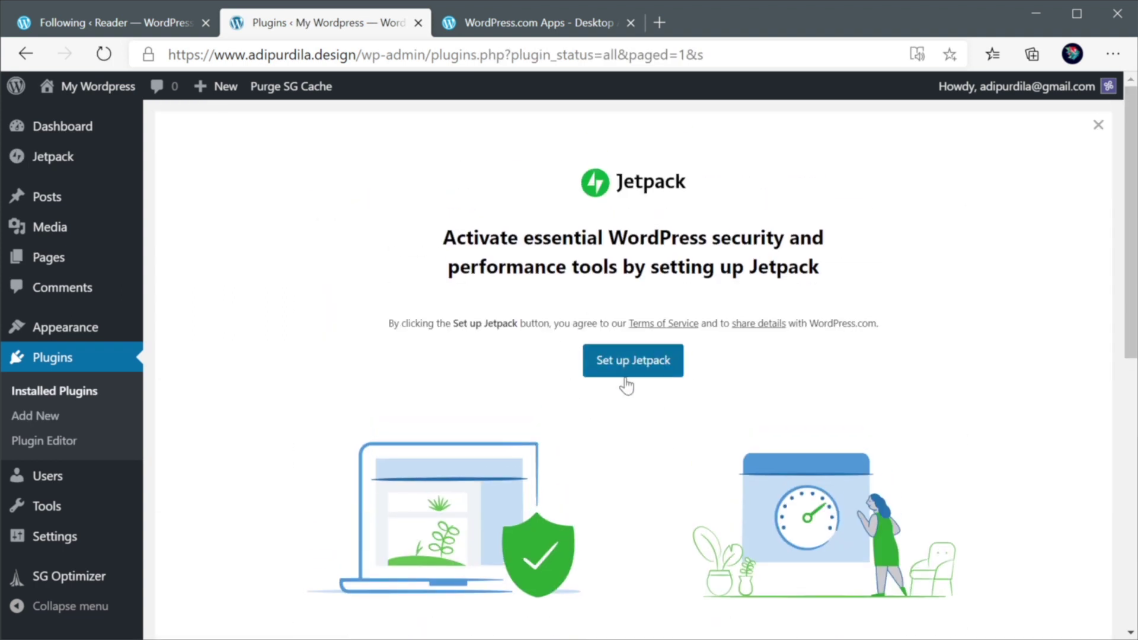
left_click(664, 368)
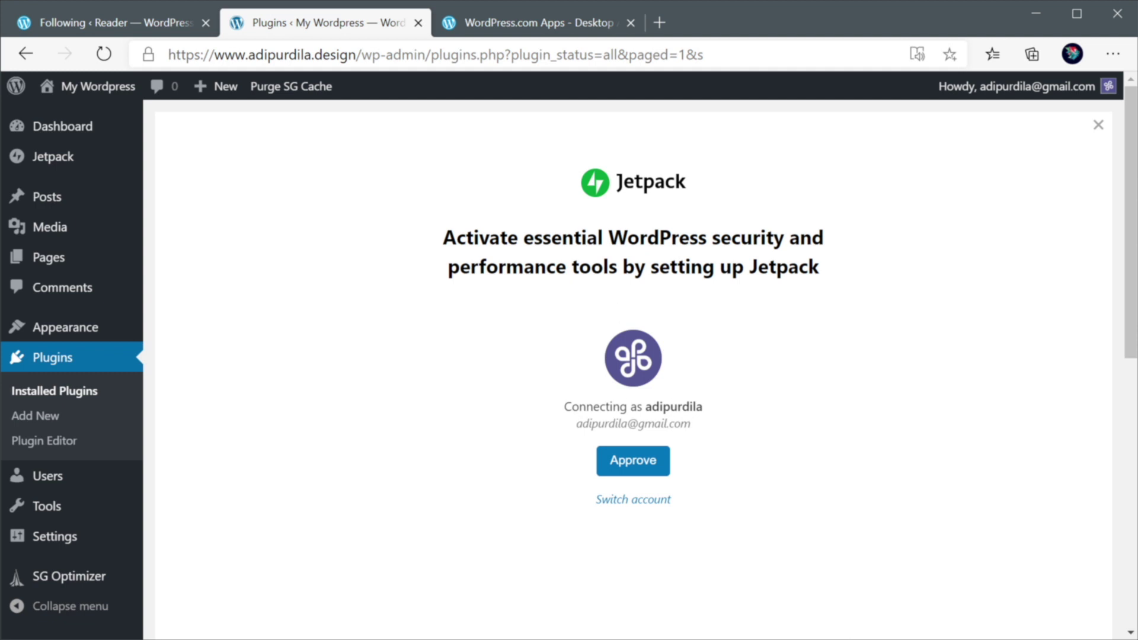
left_click_drag(590, 423, 711, 437)
left_click(745, 490)
Step: Approve the Jetpack connection to WordPress.com and scroll through the yearly plan prices
left_click(628, 467)
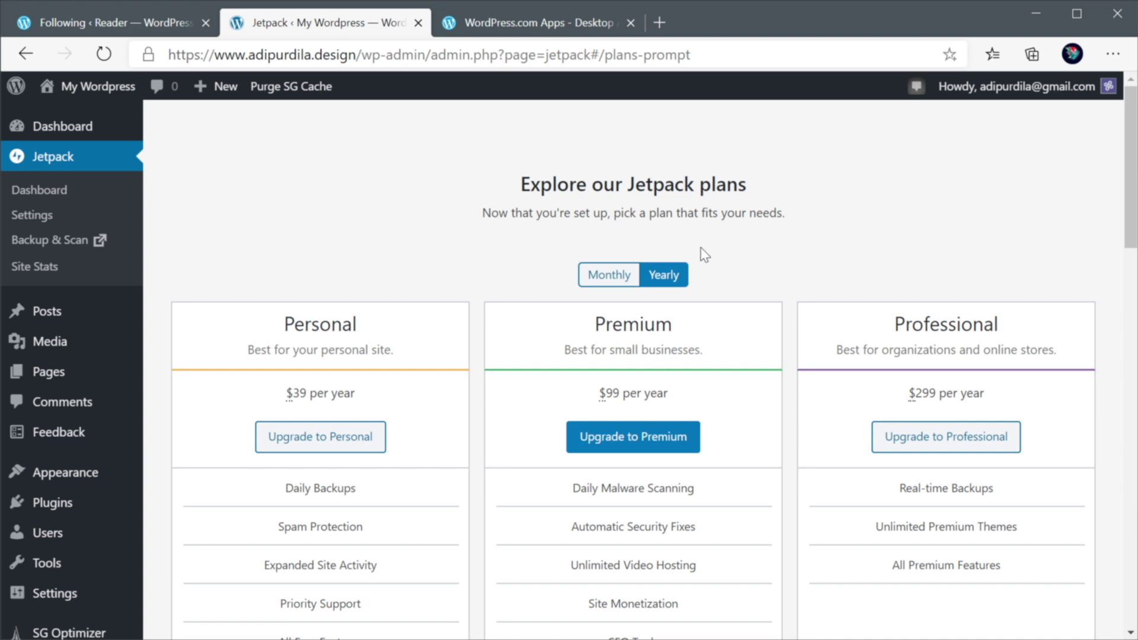
scroll(810, 289, "down", 5)
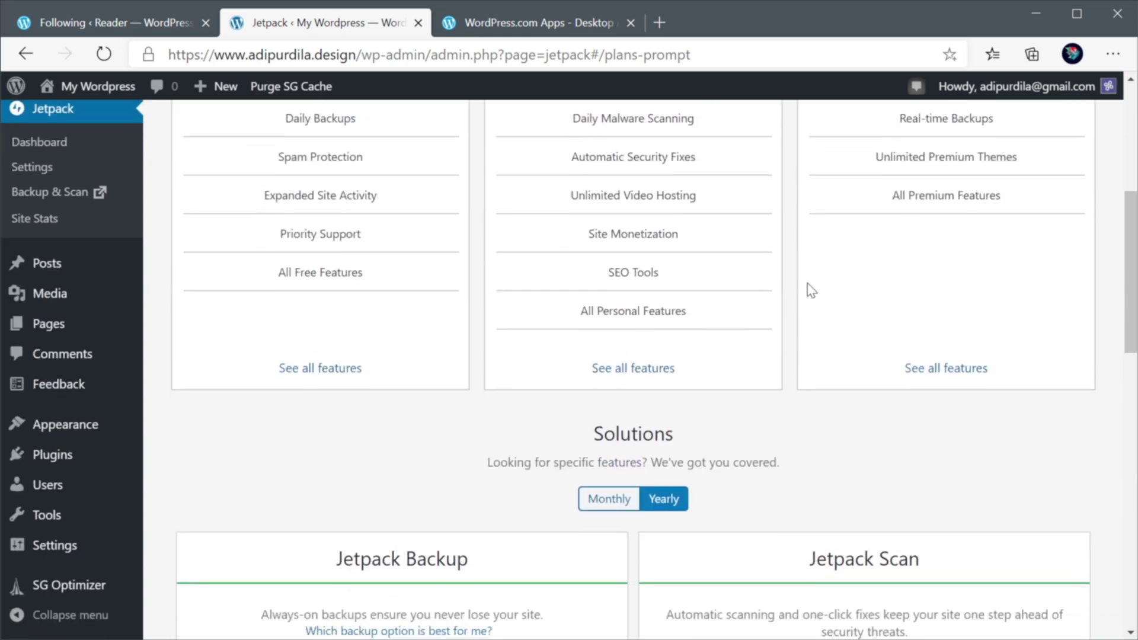
scroll(809, 285, "down", 8)
scroll(808, 287, "up", 12)
scroll(807, 315, "down", 9)
scroll(807, 317, "down", 6)
Step: Continue with the free Jetpack plan and scroll the Jetpack dashboard down to Security and back
left_click(654, 523)
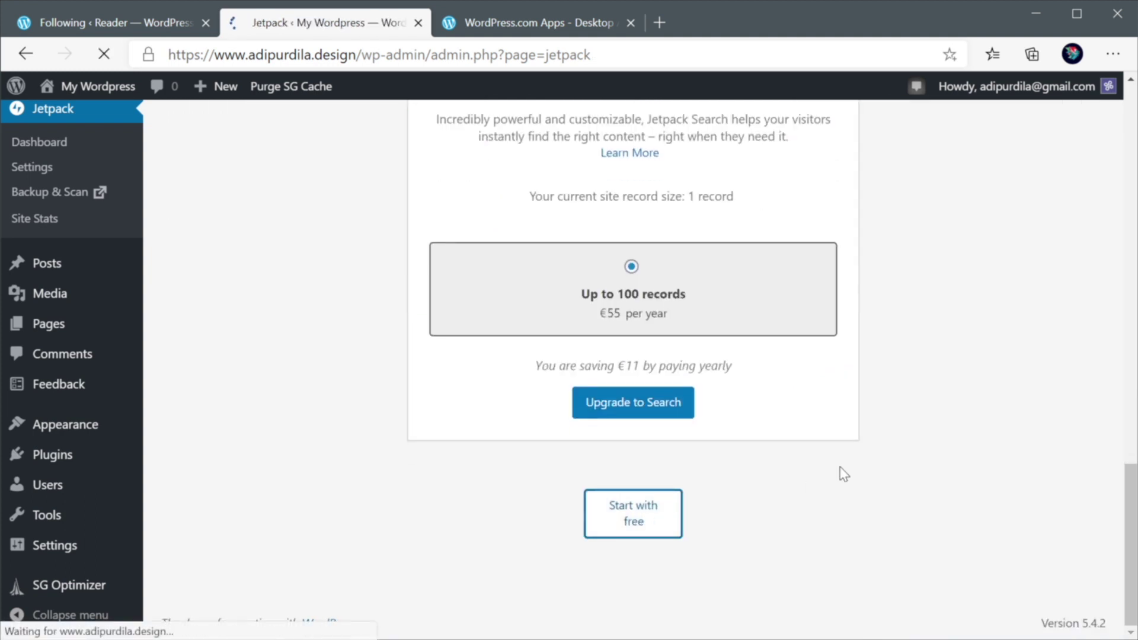
scroll(864, 403, "down", 10)
scroll(792, 402, "down", 3)
scroll(861, 401, "up", 13)
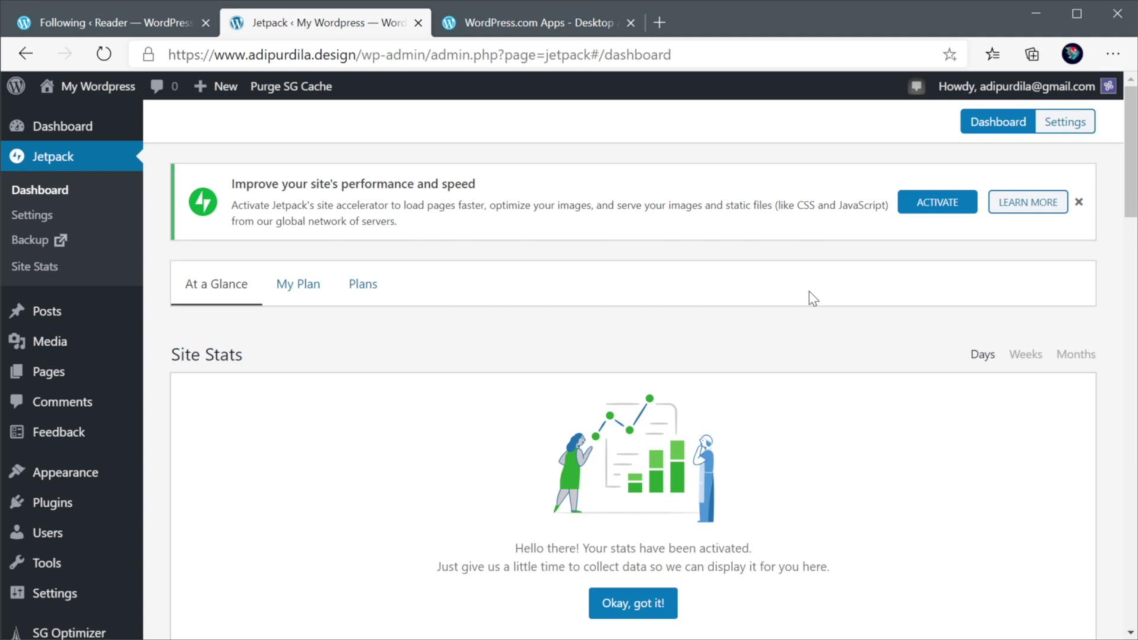
scroll(751, 263, "down", 5)
scroll(750, 262, "up", 5)
Step: From the Reader, open My Site and bring up the Switch Site list of sites
left_click(122, 24)
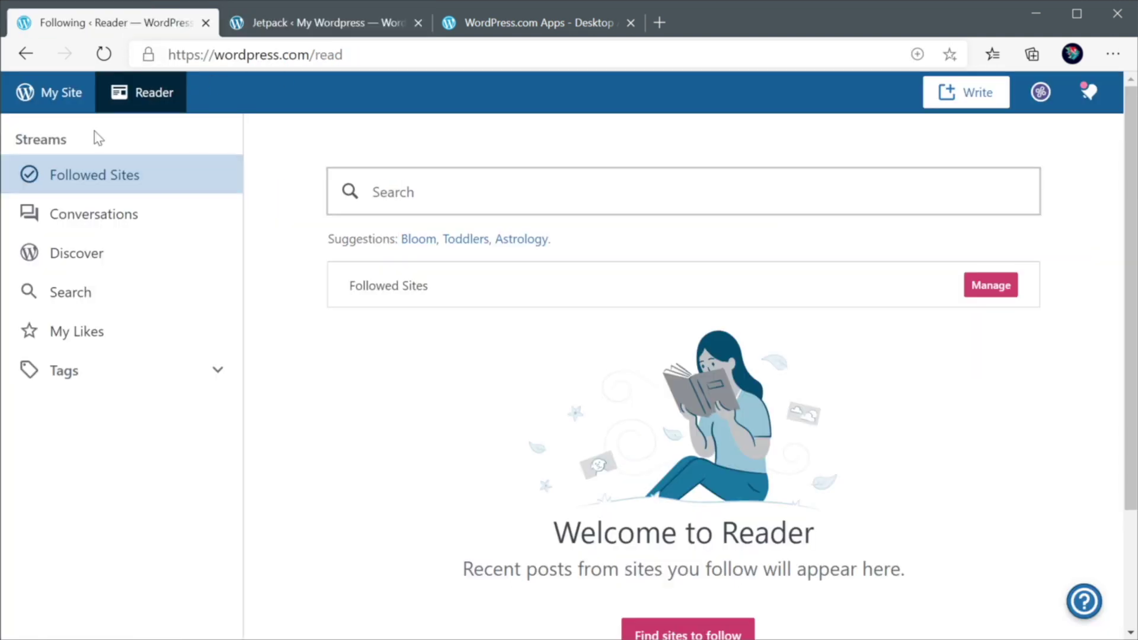
left_click(38, 106)
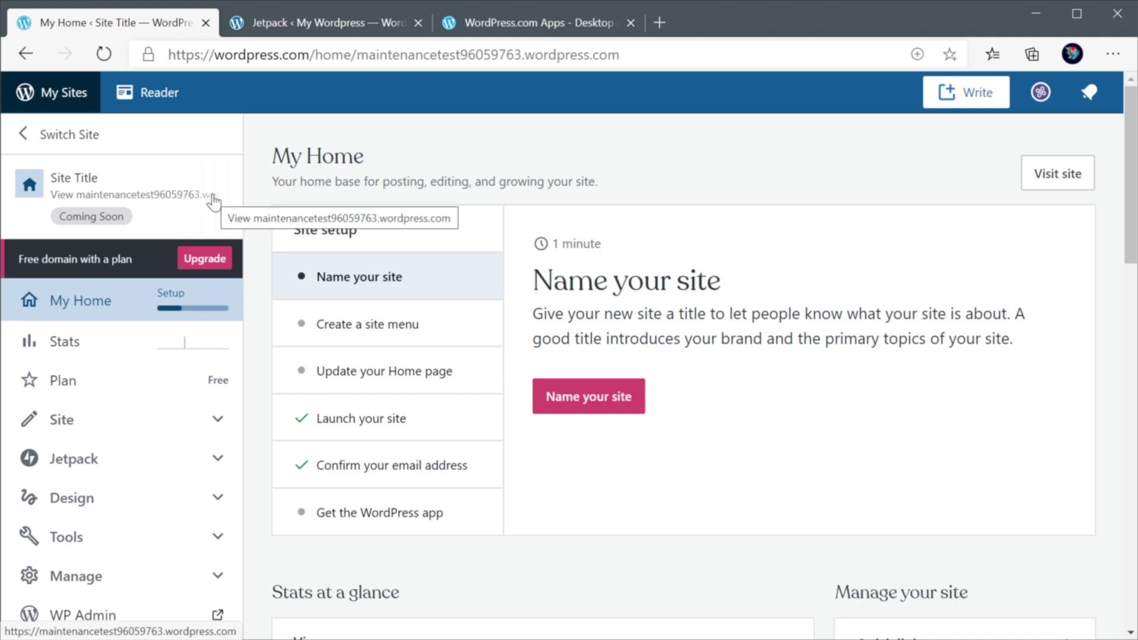
left_click(69, 136)
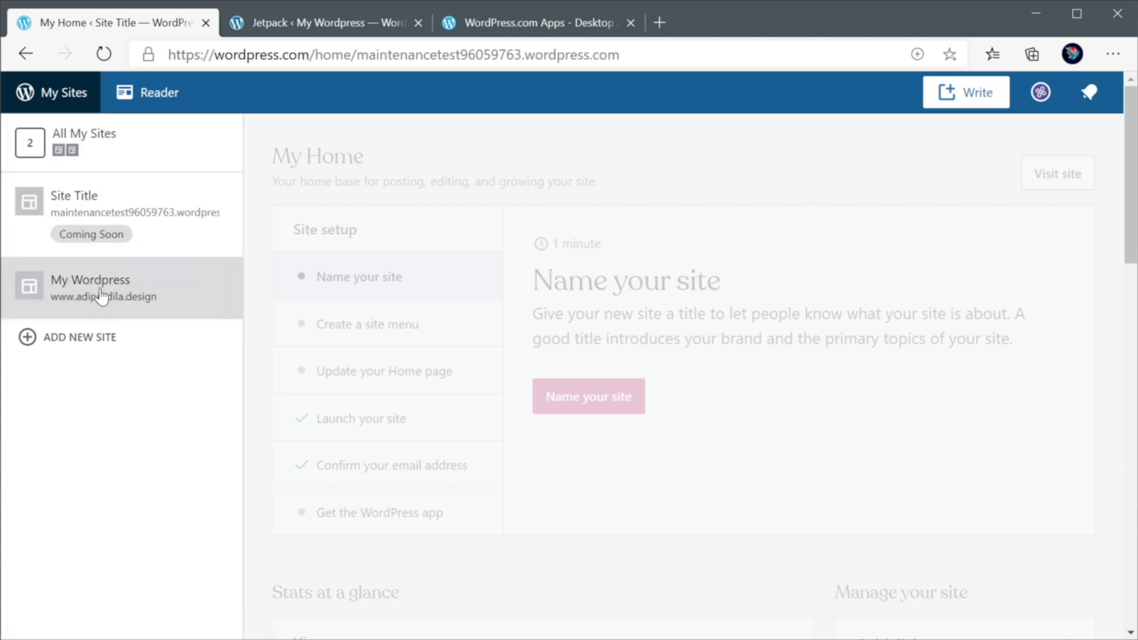
Step: Switch to My Wordpress and browse its Pages, Posts and Media library with its single image
left_click(119, 292)
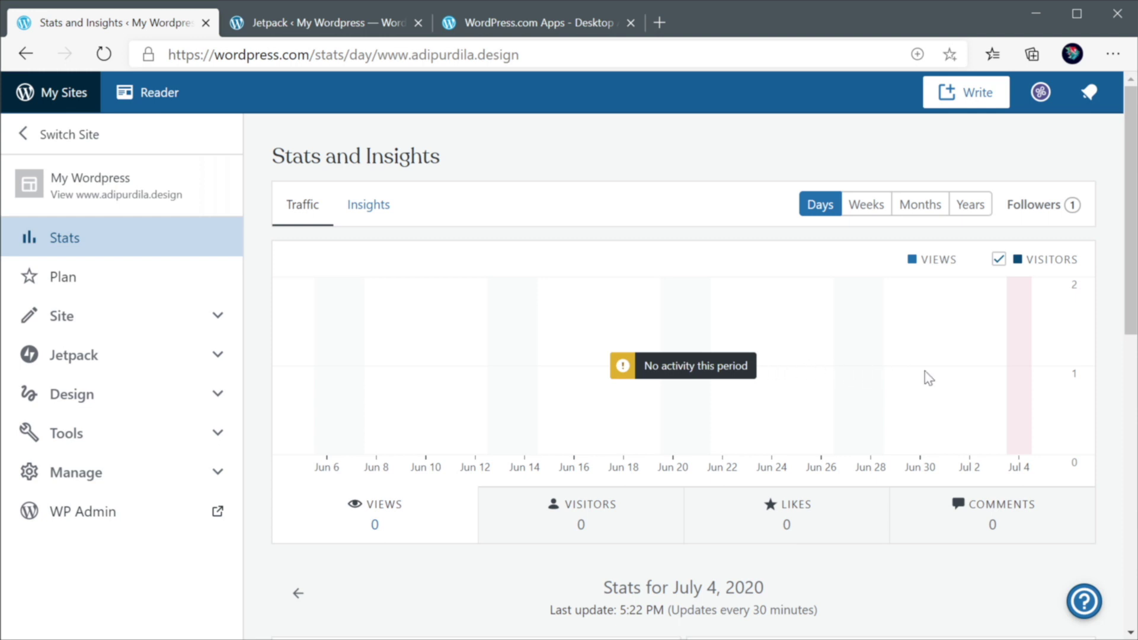
left_click(218, 318)
left_click(94, 350)
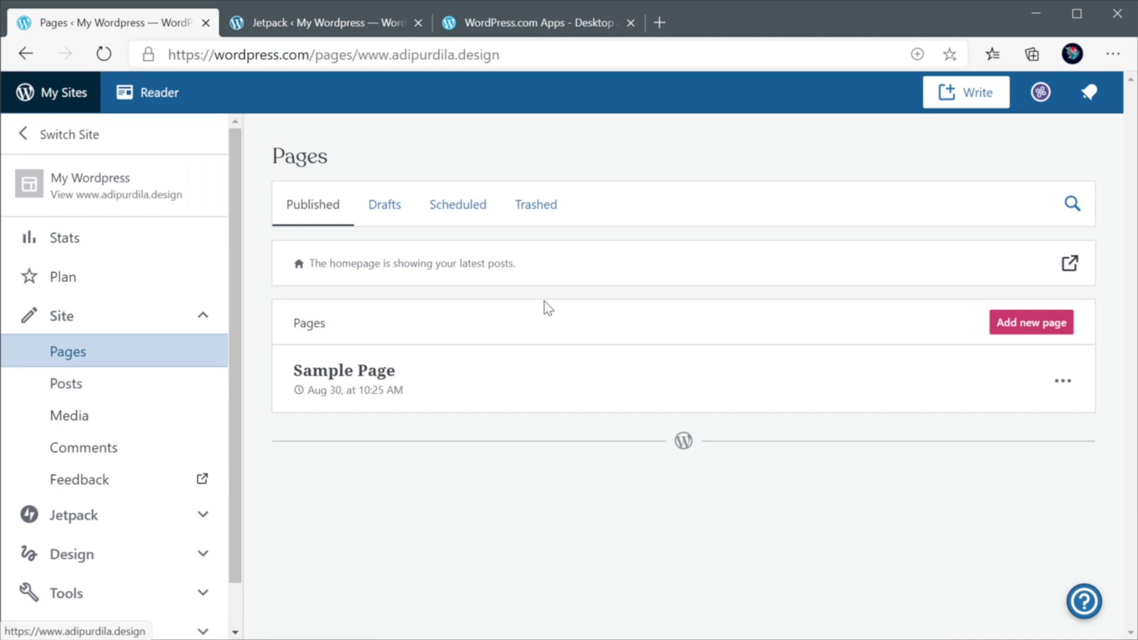
left_click(111, 385)
left_click(107, 414)
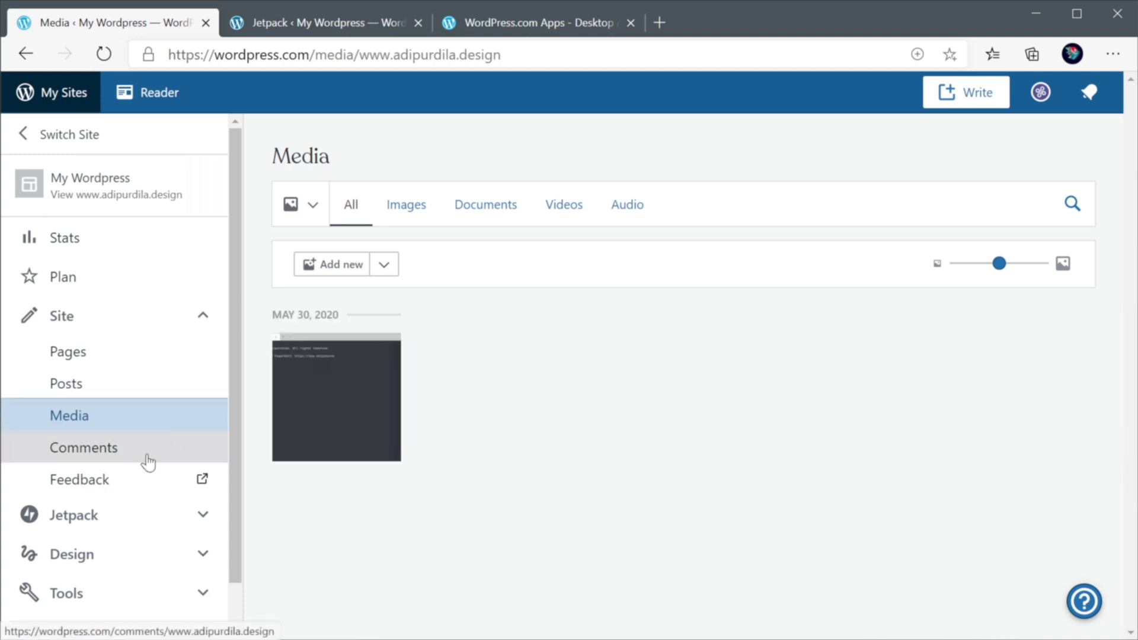
Step: Open Design > Themes and scroll past the current Twenty Nineteen theme and recommended themes
scroll(146, 481, "down", 1)
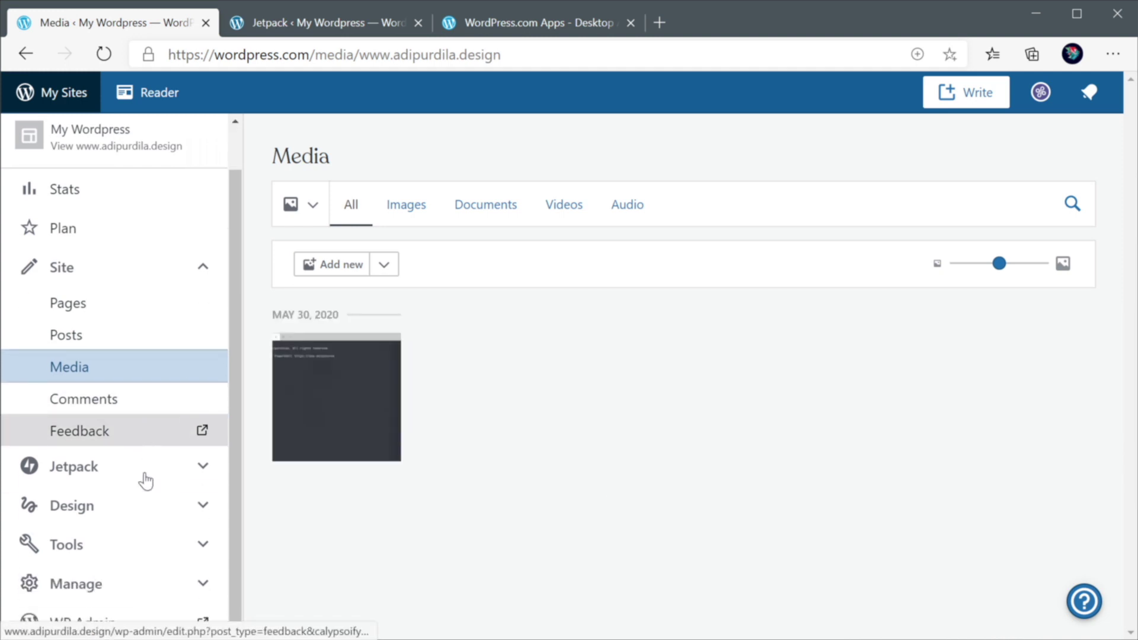
left_click(197, 504)
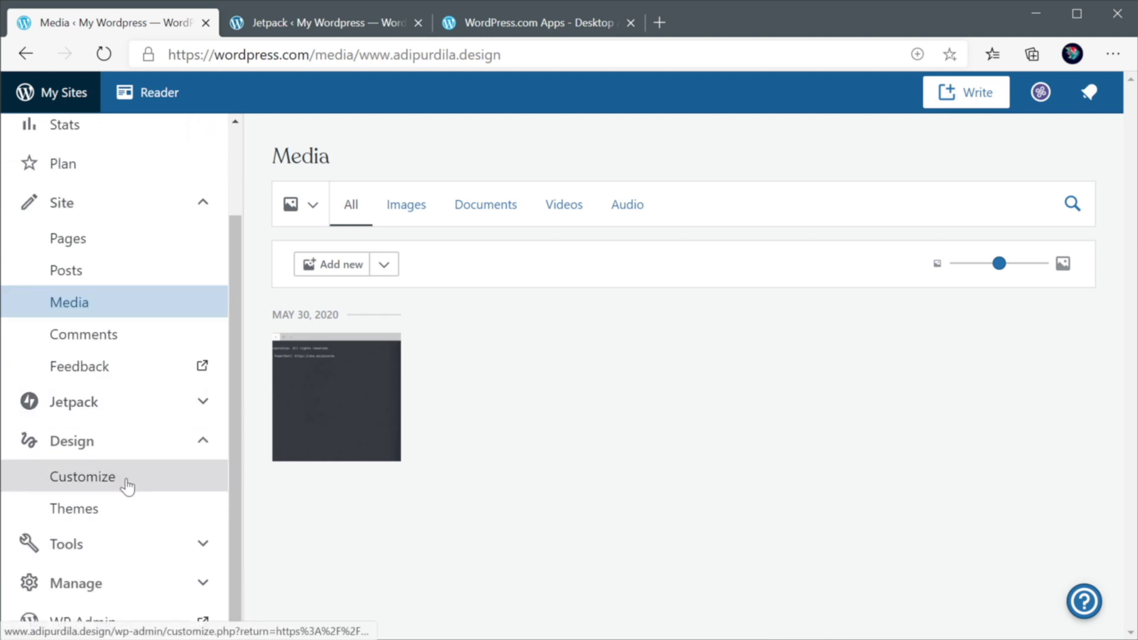
left_click(124, 514)
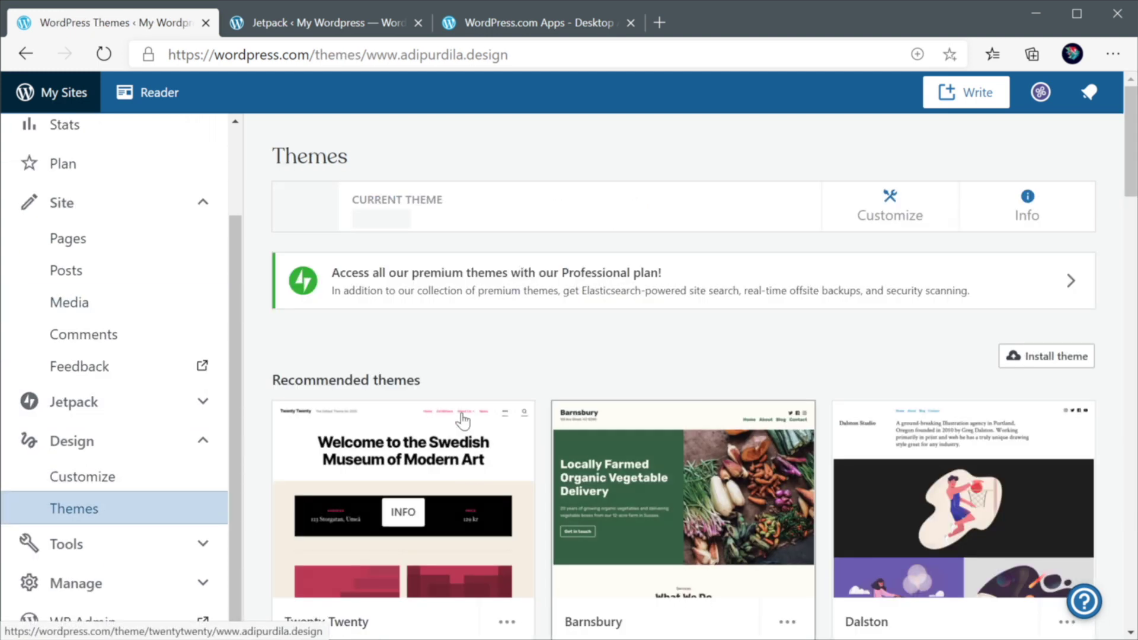
scroll(482, 401, "down", 6)
scroll(487, 413, "down", 20)
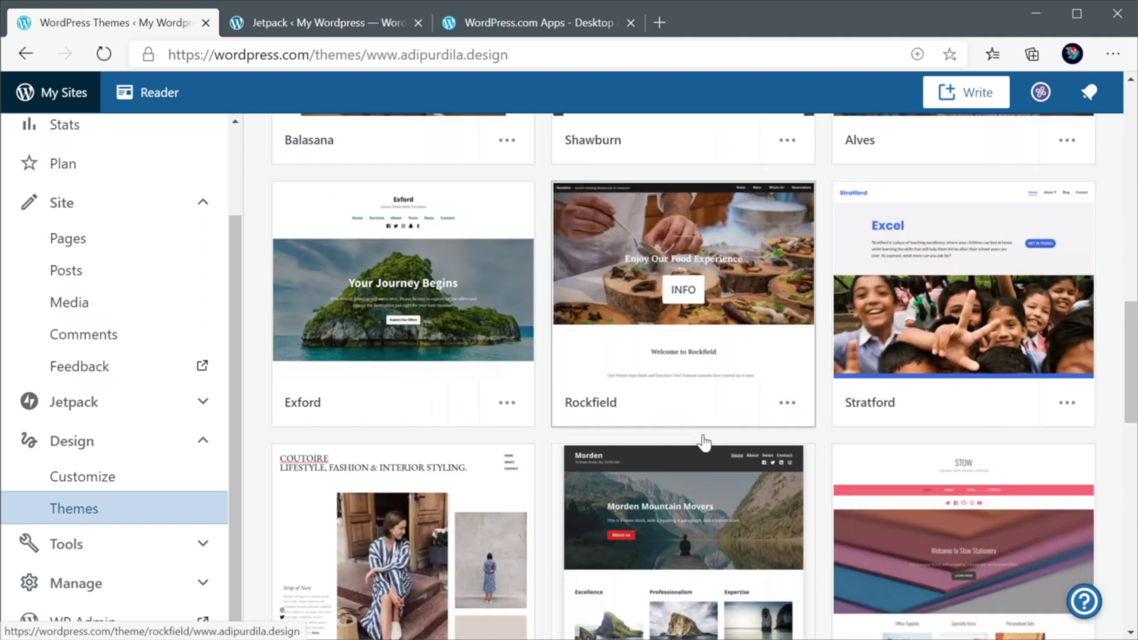
scroll(704, 442, "up", 20)
scroll(711, 442, "up", 3)
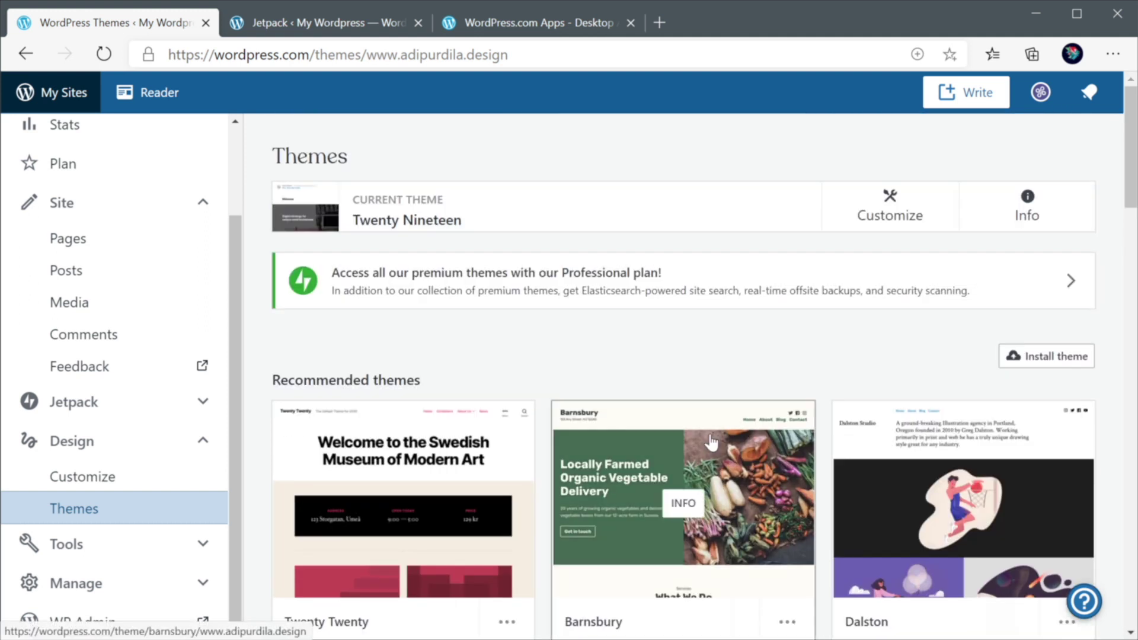
Step: Glance at the Jetpack wp-admin tab, then return to the Themes page
left_click(335, 25)
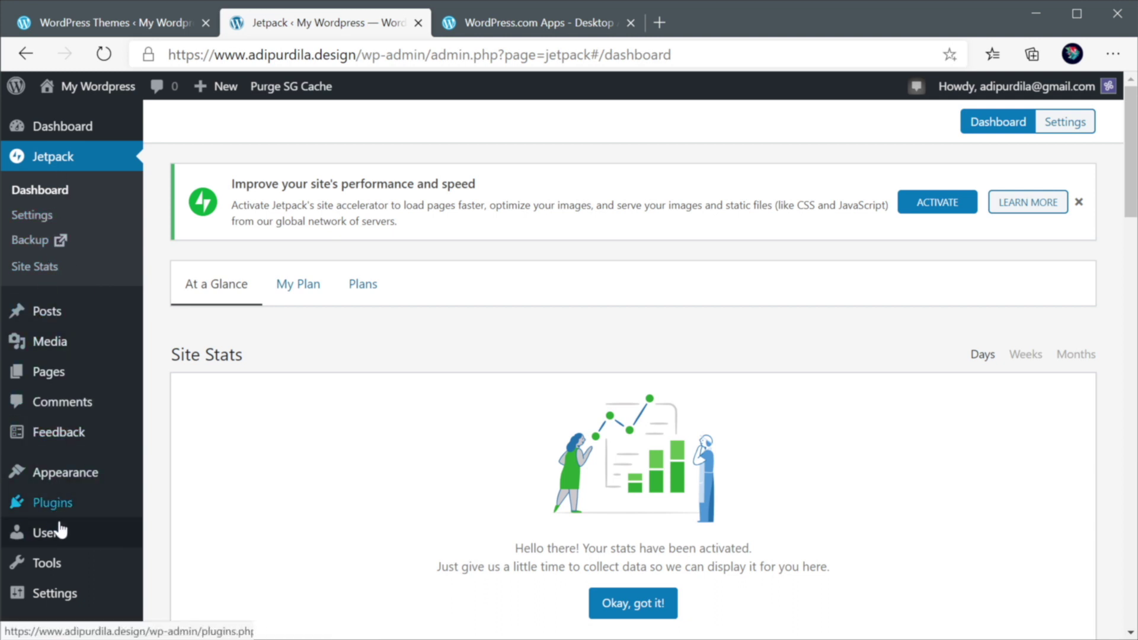
mouse_move(66, 533)
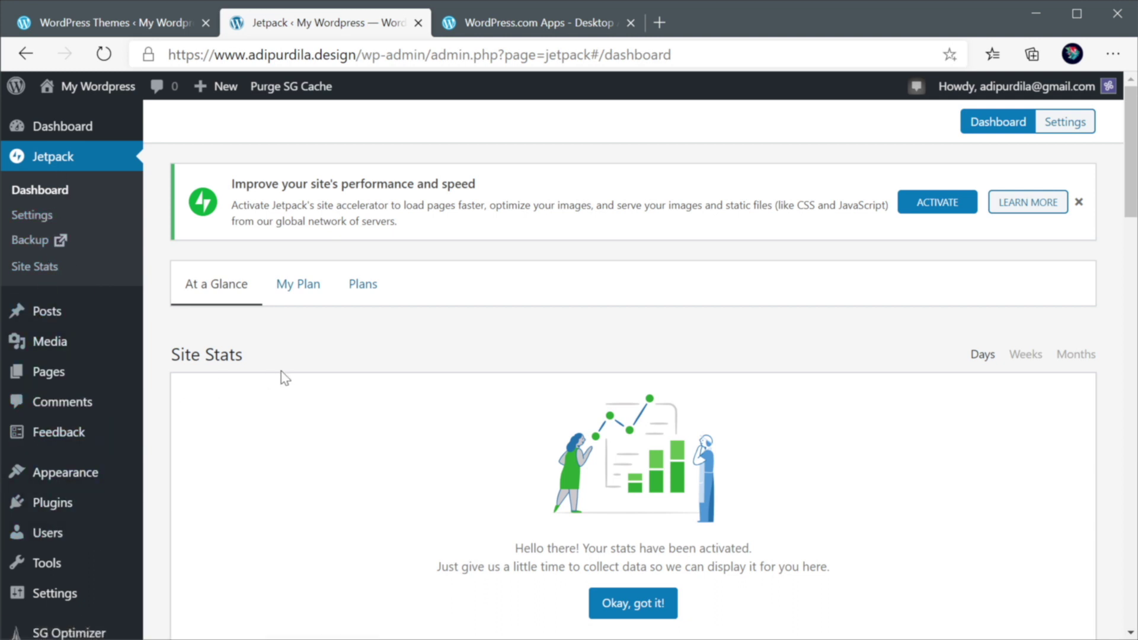
left_click(168, 30)
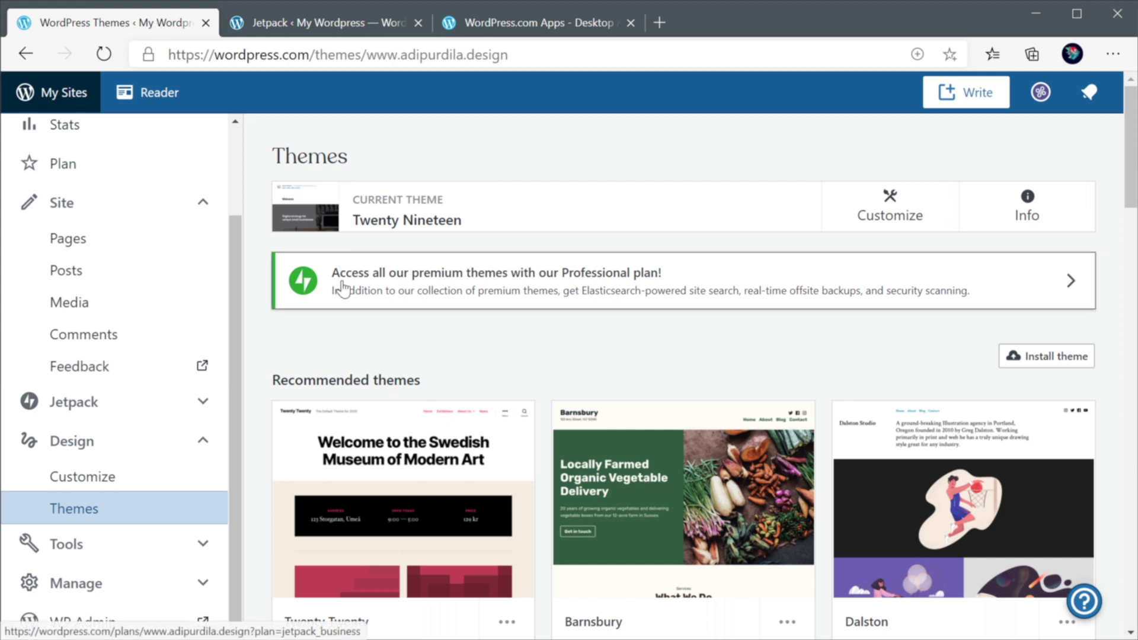
Step: Check the Jetpack wp-admin tab, then open the site's Posts list on WordPress.com
left_click(326, 25)
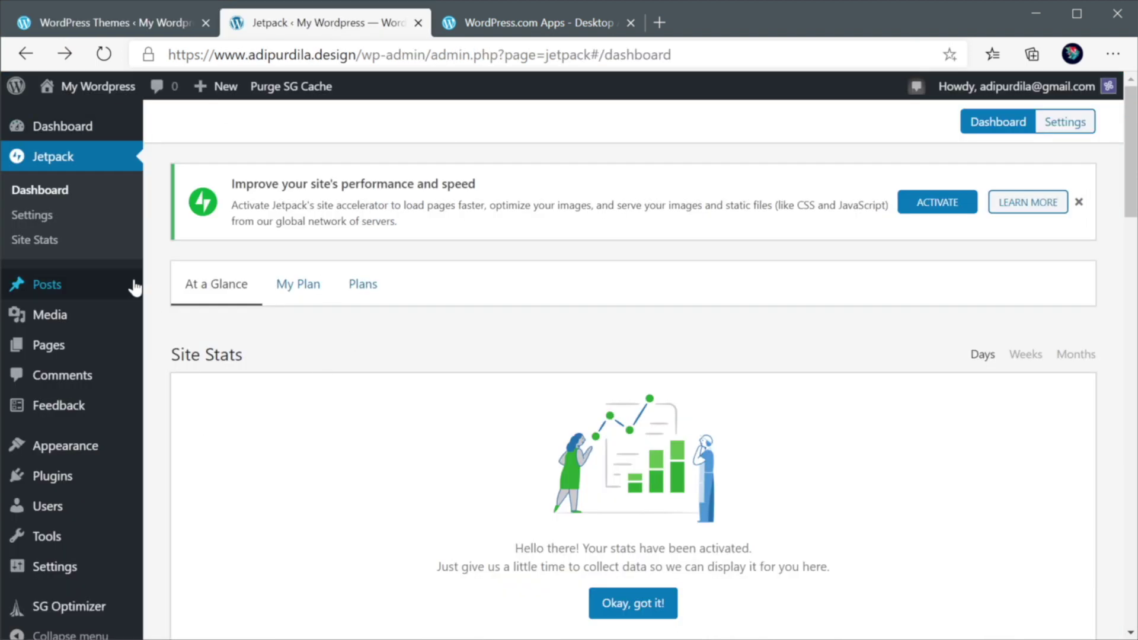
mouse_move(108, 283)
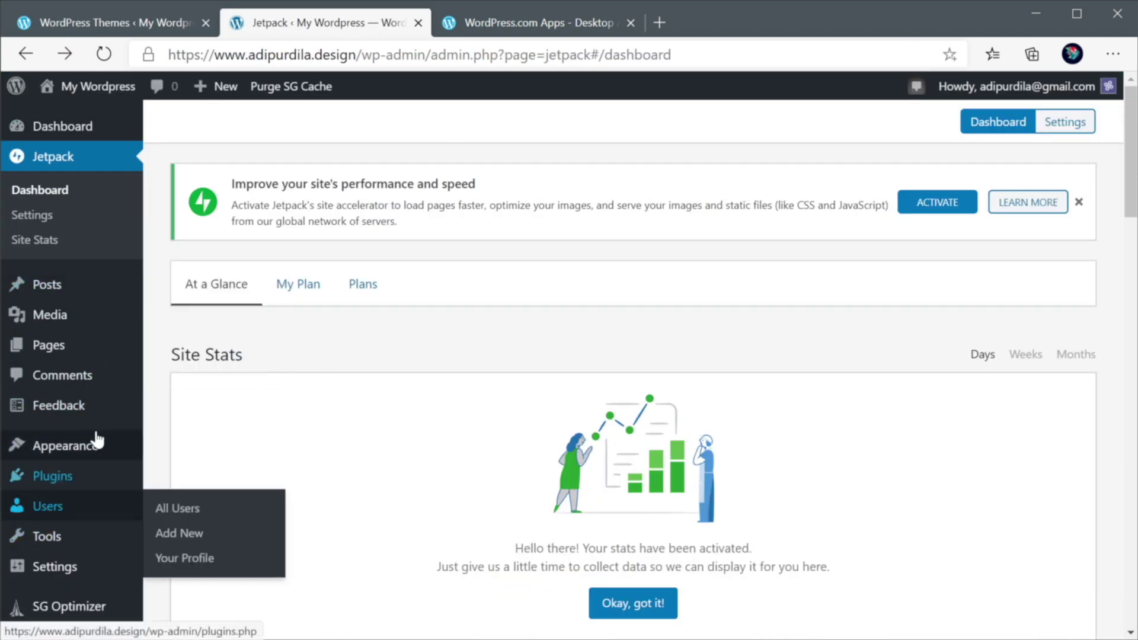
mouse_move(103, 358)
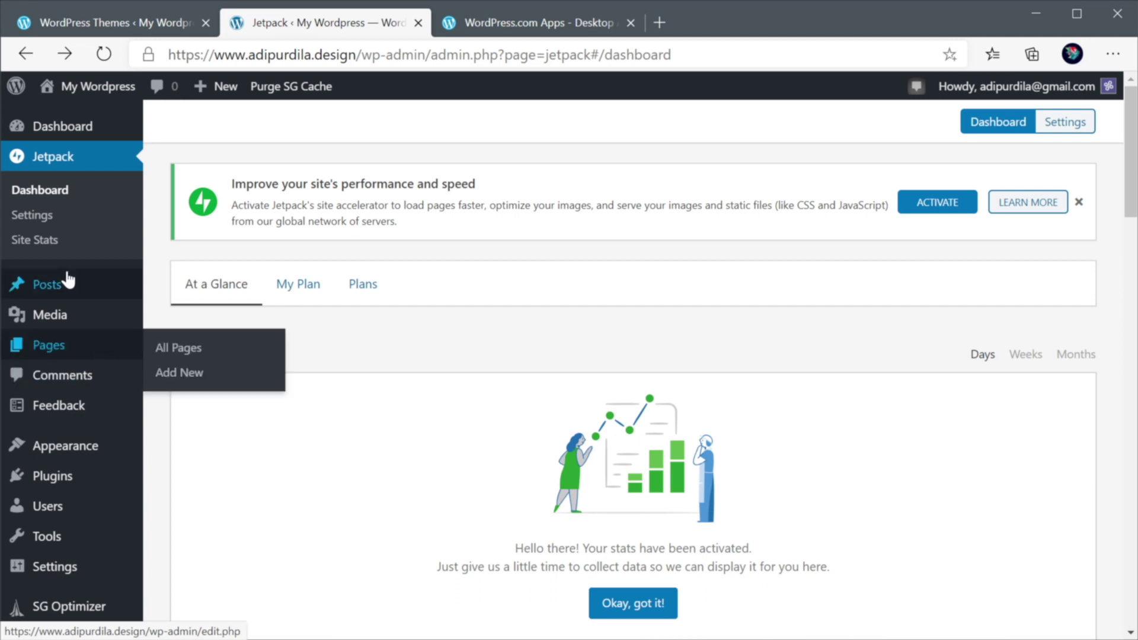
mouse_move(66, 282)
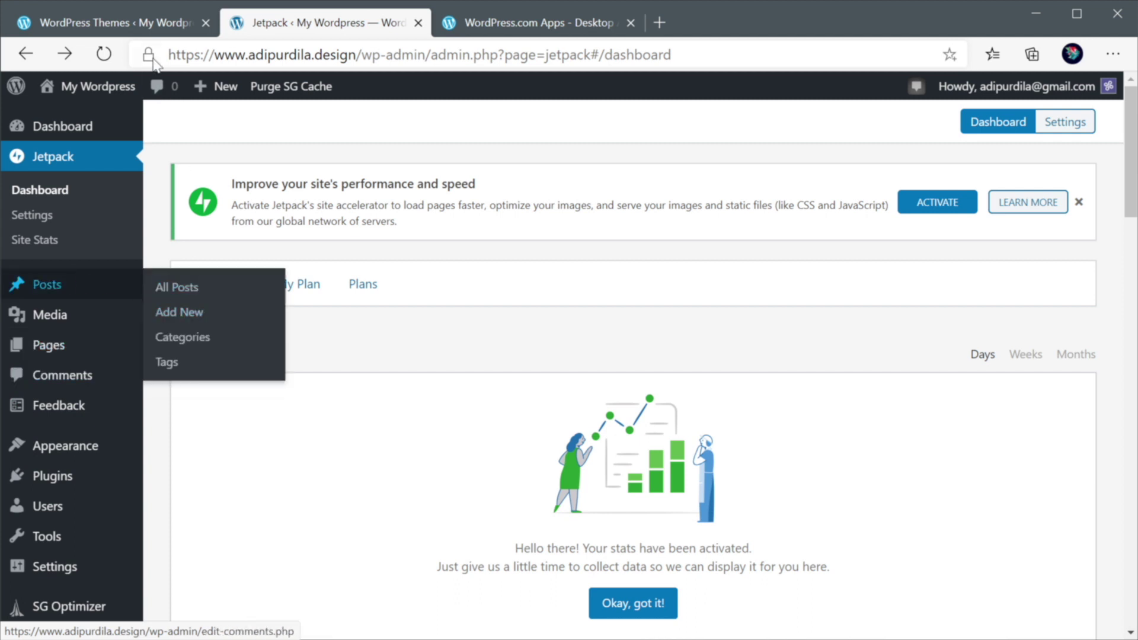
key("ctrl+shift+Tab")
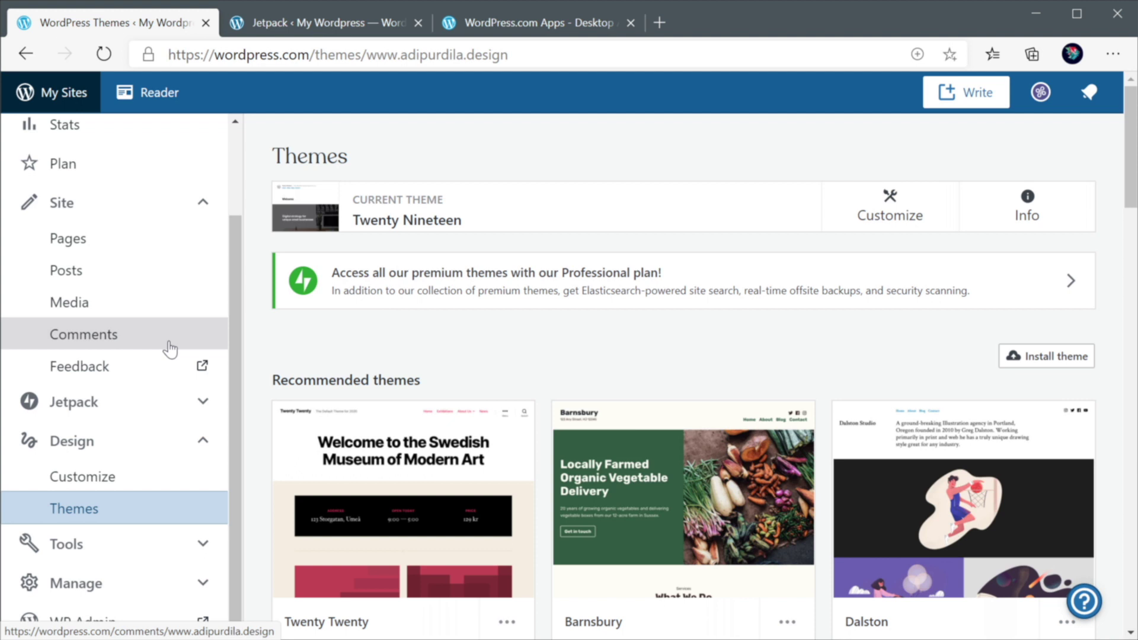
scroll(150, 299, "up", 2)
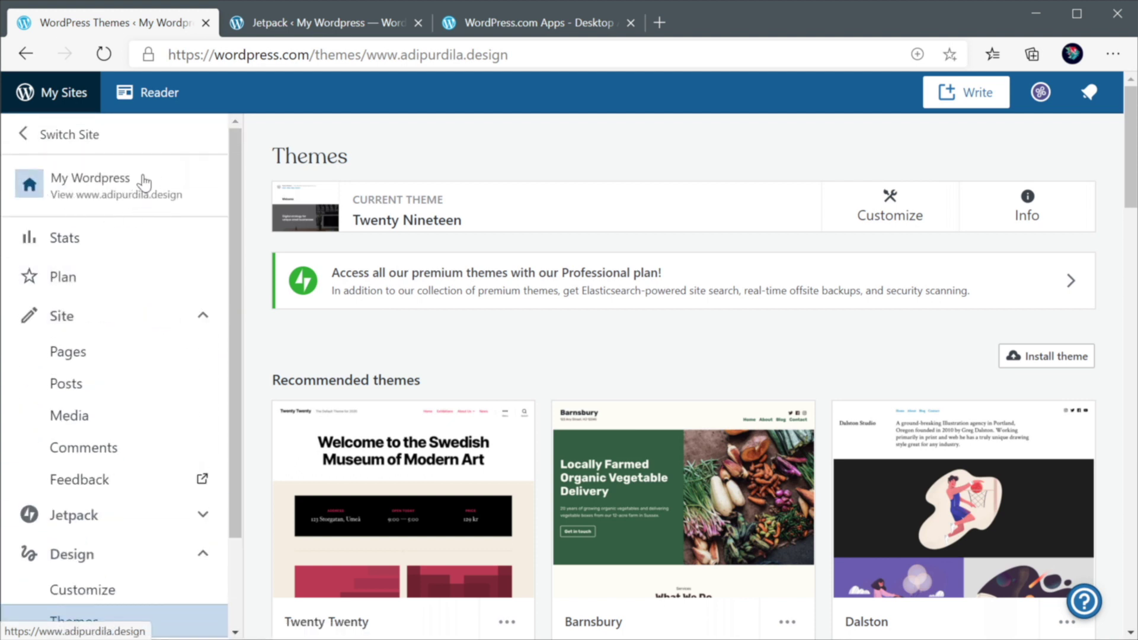
scroll(121, 249, "down", 2)
left_click(95, 274)
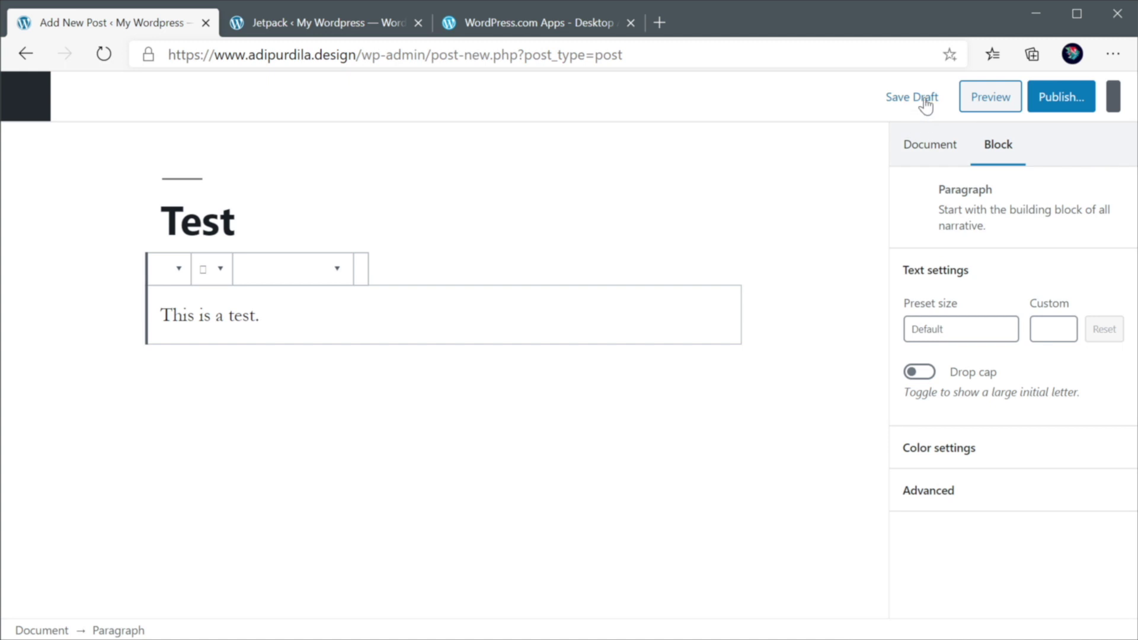
Step: Save the Test post as a draft and confirm it appears under Posts > All Posts
key("ctrl+s")
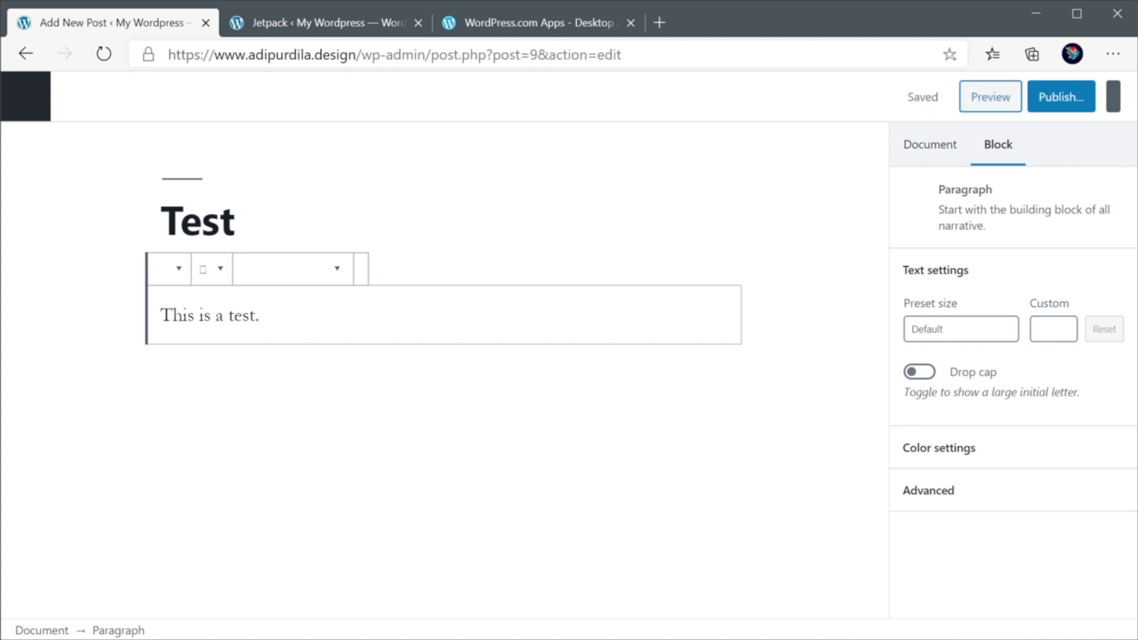
left_click(307, 29)
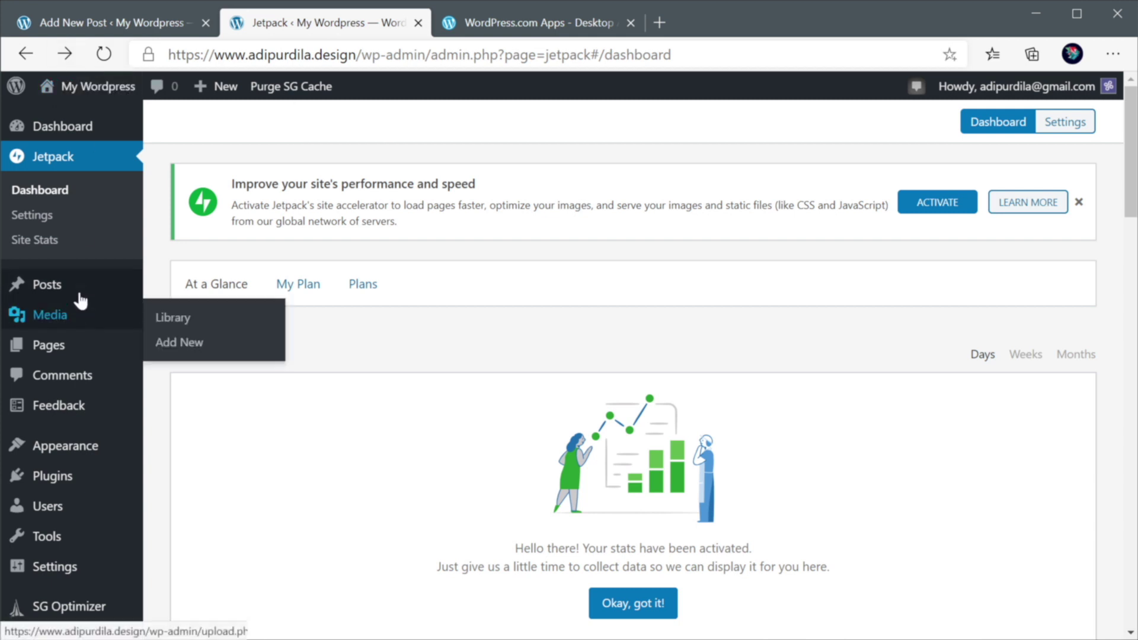
mouse_move(79, 284)
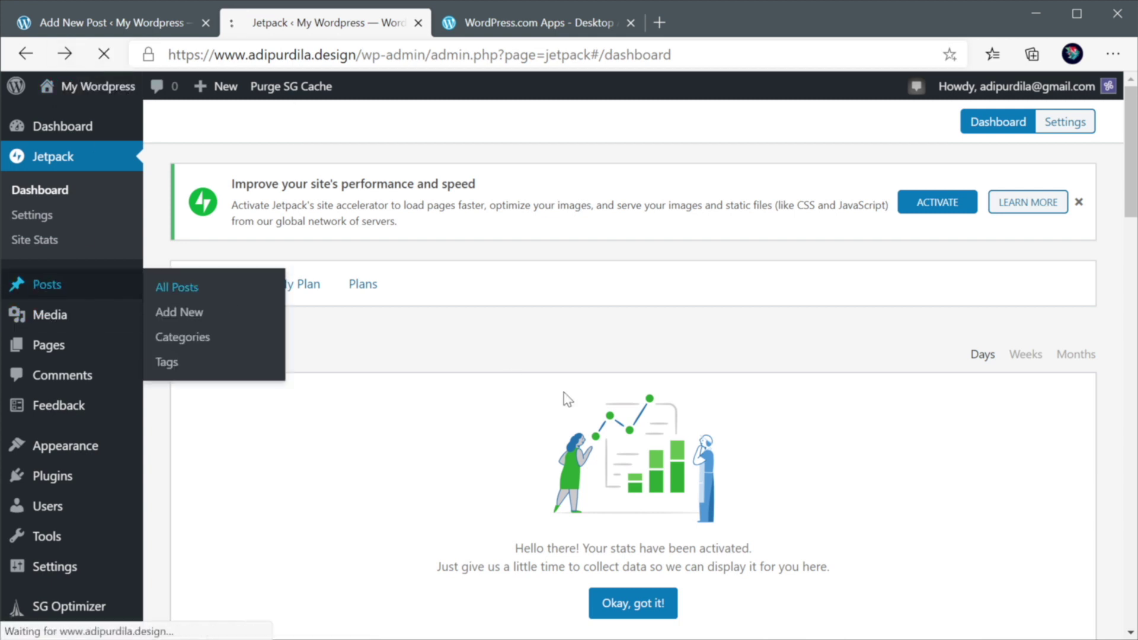
left_click(198, 287)
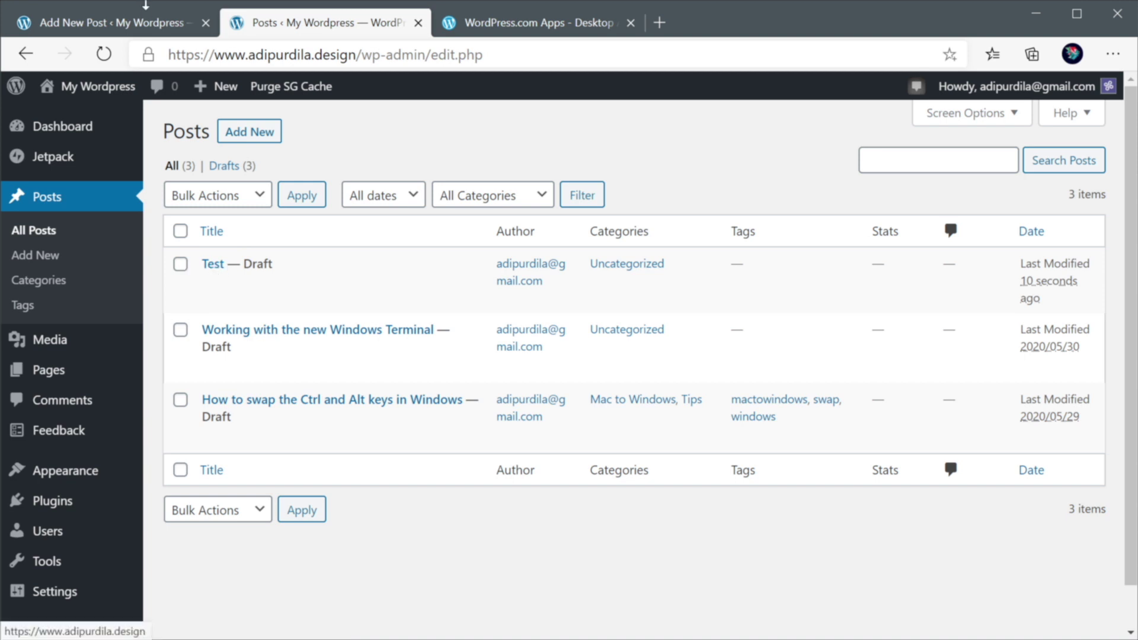
left_click(154, 22)
Step: Return to the posts page, open Settings and scroll through title, tagline, language, timezone and privacy
key("alt+Left")
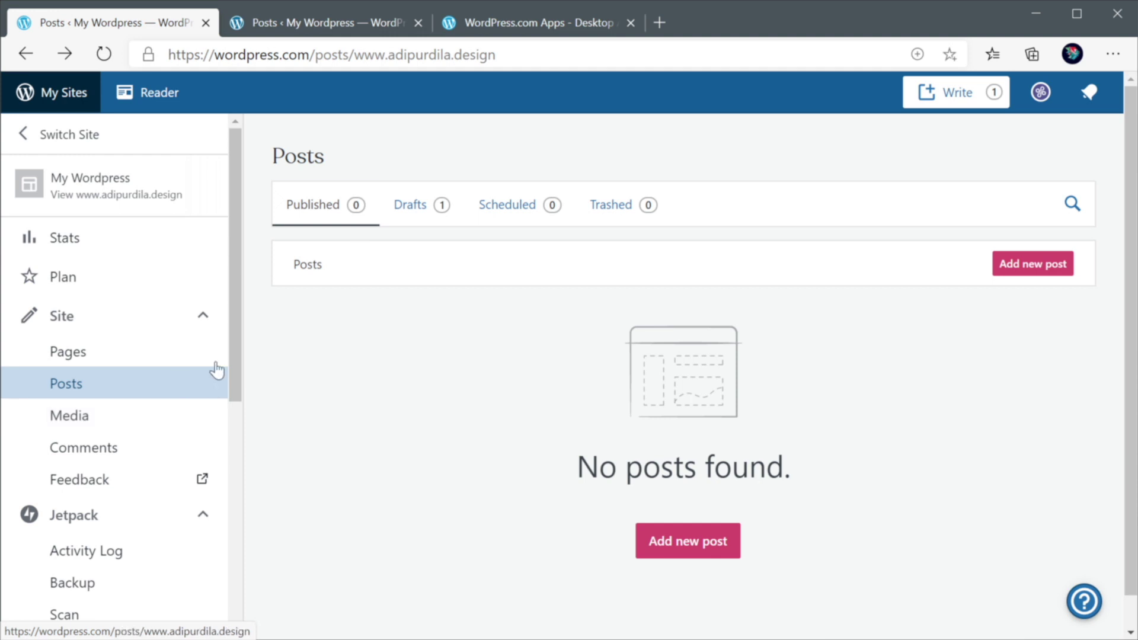
scroll(127, 383, "down", 7)
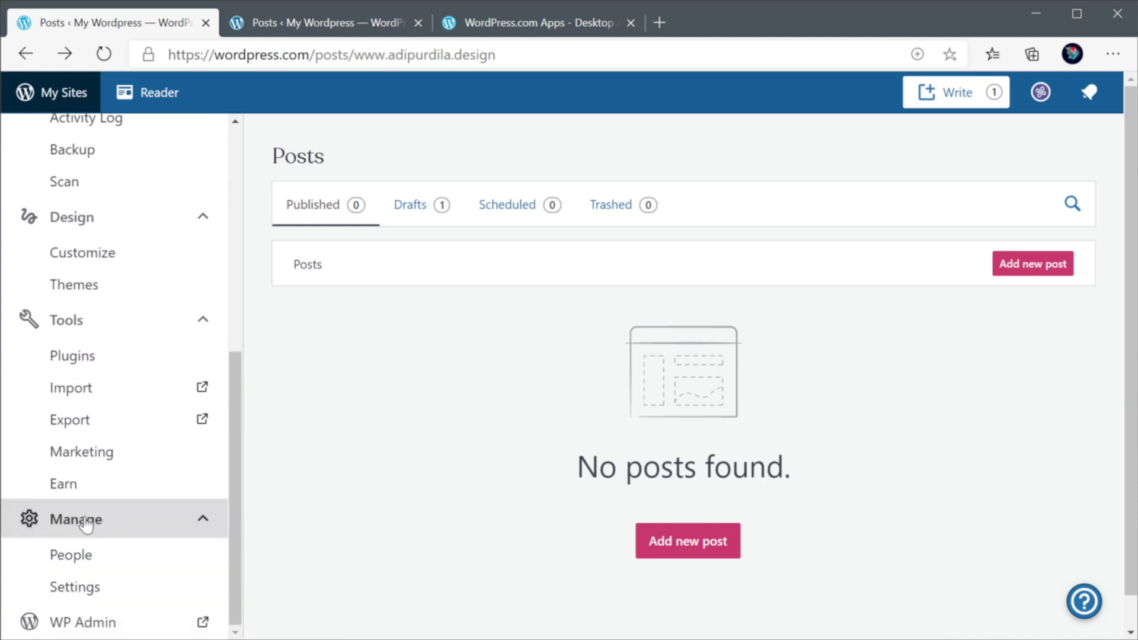
left_click(75, 587)
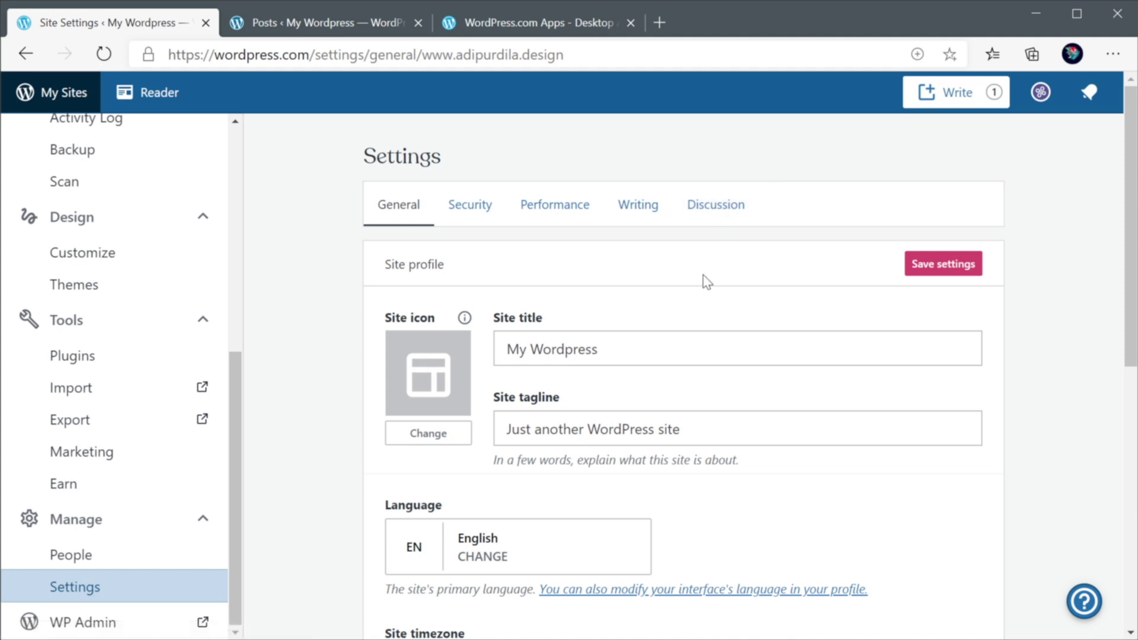
scroll(570, 288, "down", 8)
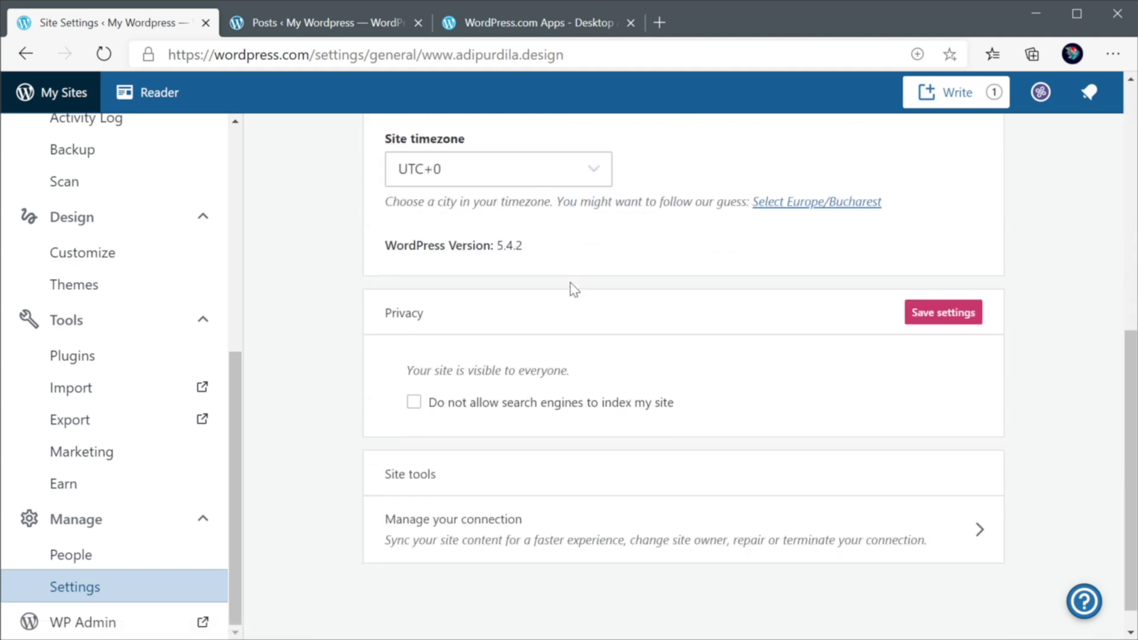
scroll(574, 288, "up", 8)
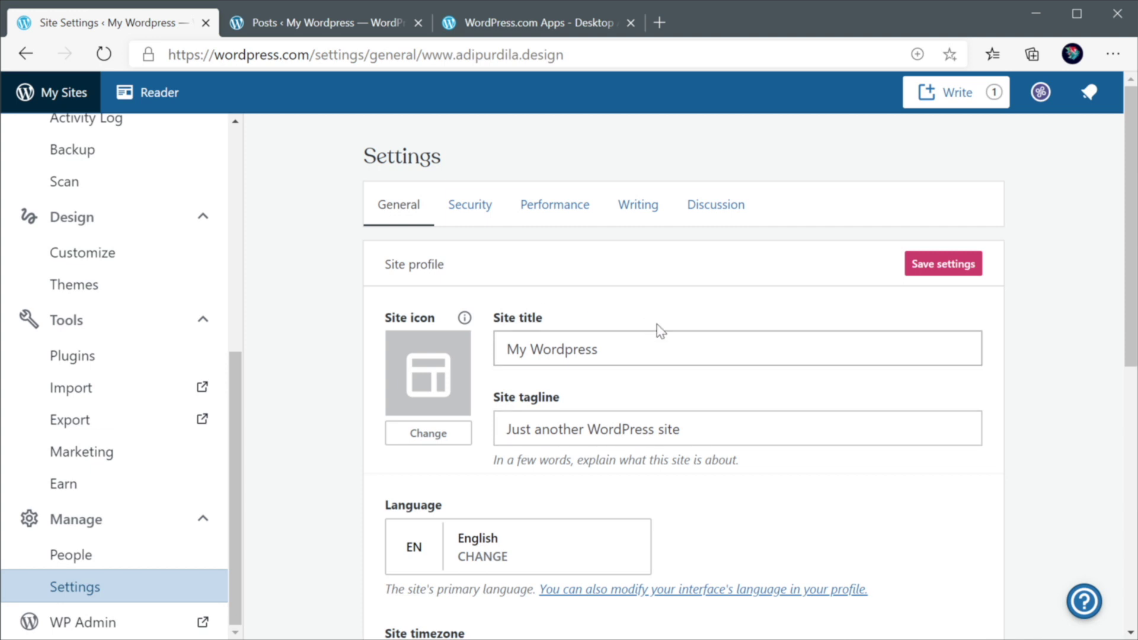
scroll(657, 330, "down", 5)
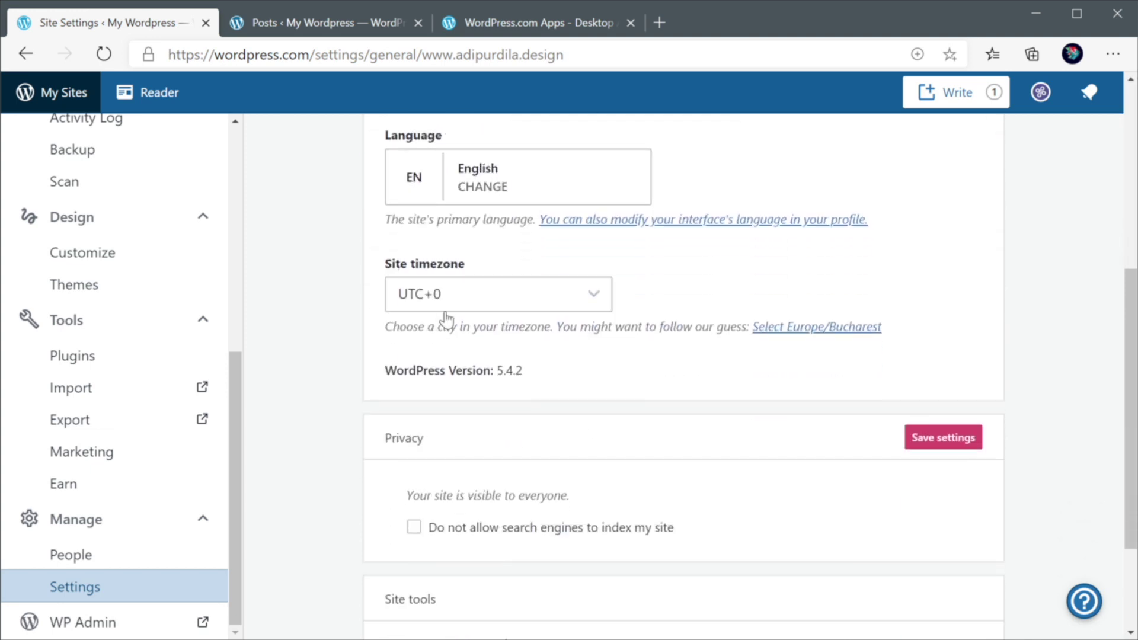
scroll(564, 307, "down", 2)
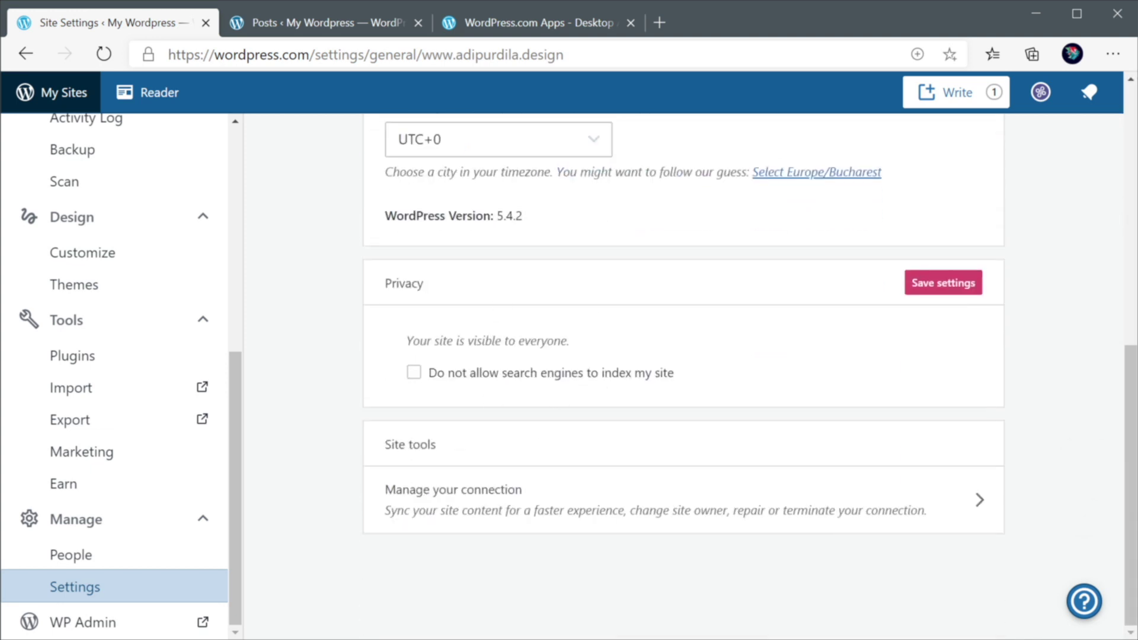
scroll(495, 313, "up", 7)
Step: Open the Security settings and turn on alerts for when the site goes offline
left_click(502, 225)
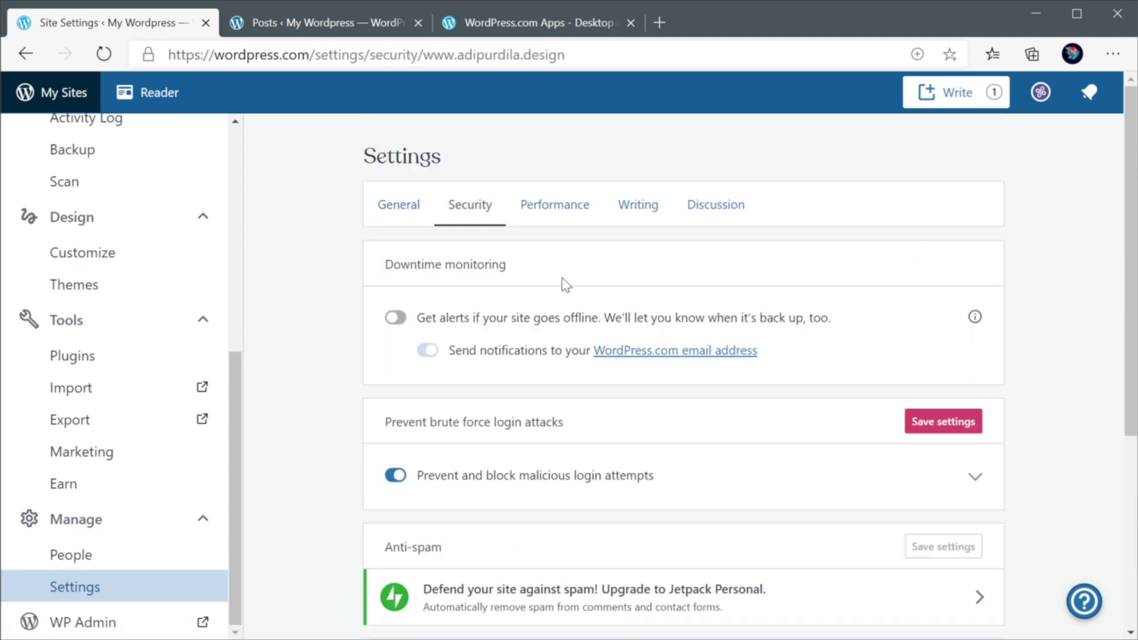
left_click(398, 318)
scroll(681, 362, "down", 2)
scroll(682, 362, "up", 2)
Step: Review brute force login protection and allow logging in with WordPress.com accounts
left_click_drag(385, 421, 551, 421)
left_click(578, 435)
left_click_drag(1125, 296, 1128, 469)
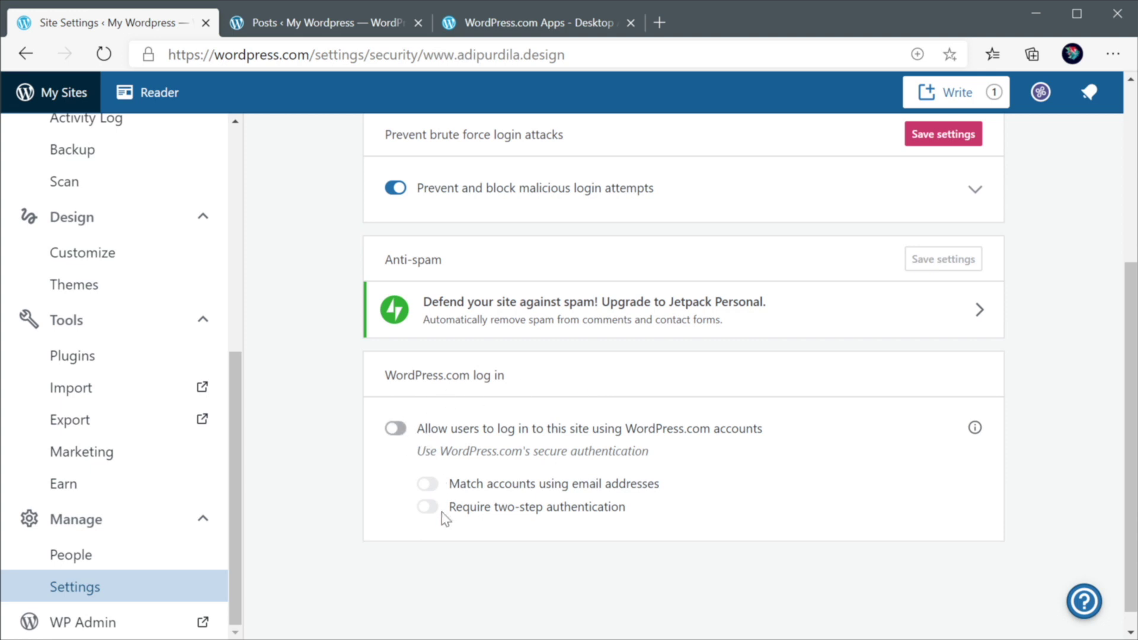
left_click(397, 428)
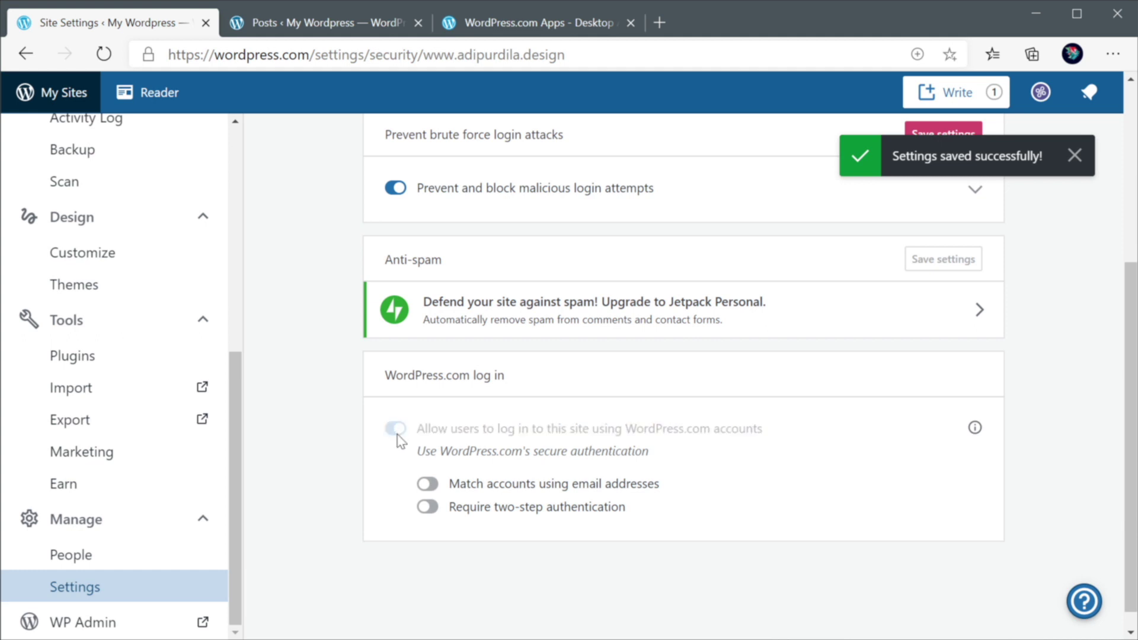
Step: Scroll through the Performance tab's speed, Media and AMP sections, then go to Writing settings
scroll(425, 490, "up", 5)
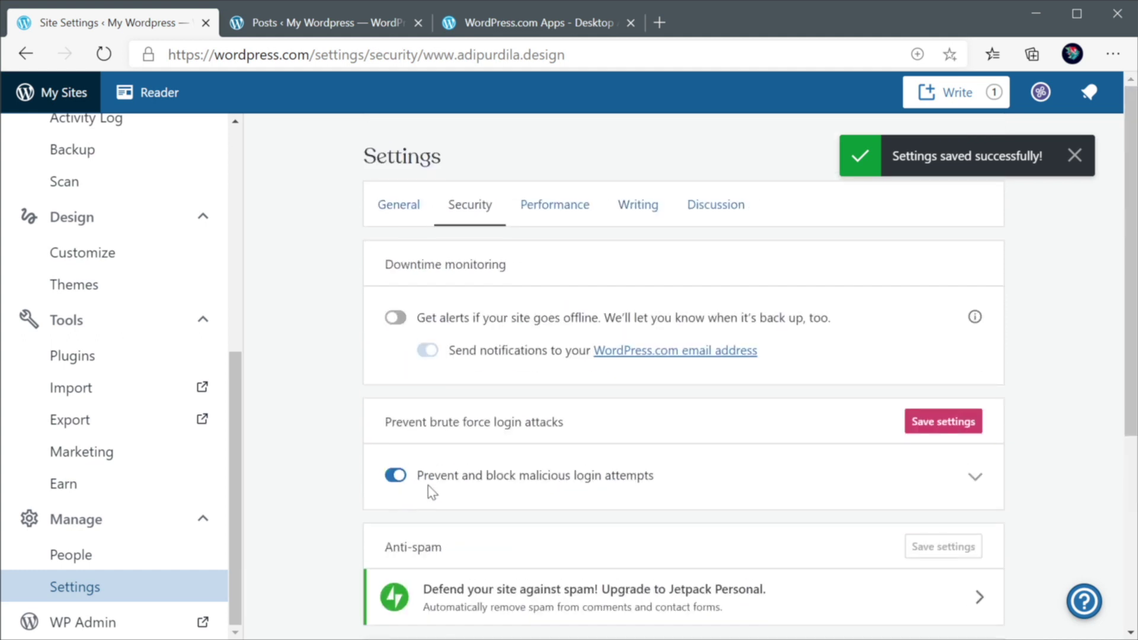
left_click(553, 204)
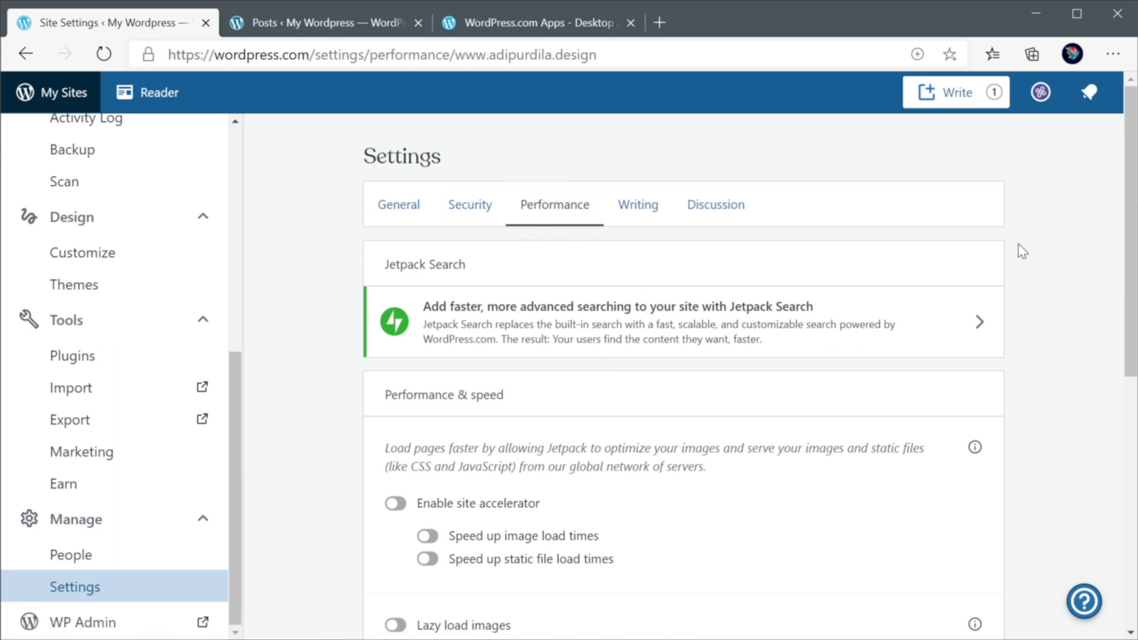
left_click_drag(1128, 221, 1125, 345)
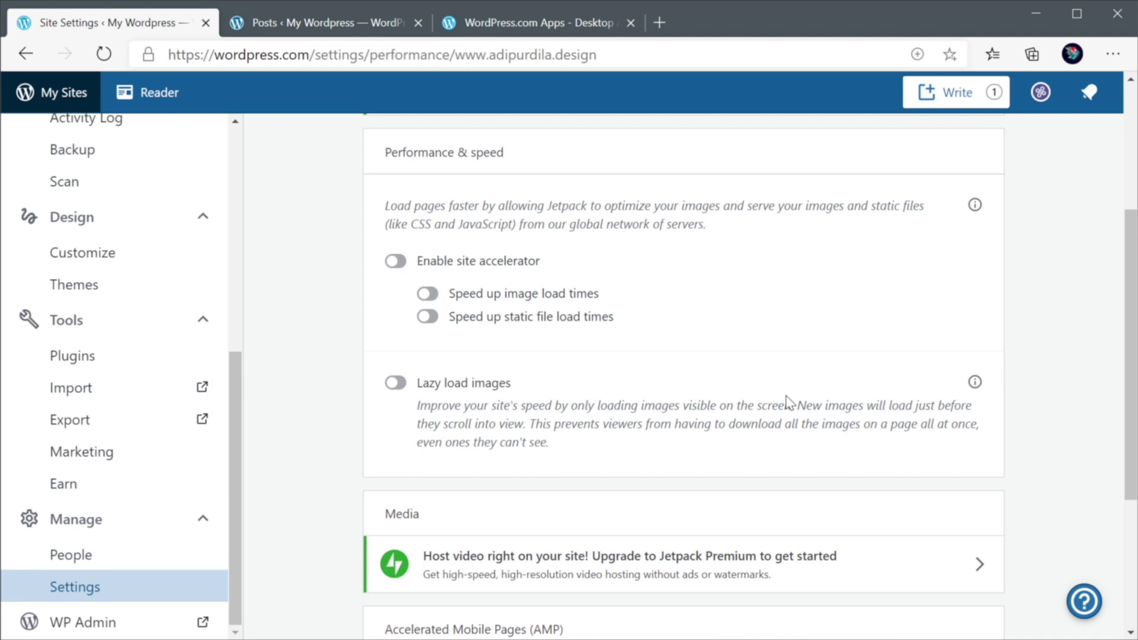
scroll(788, 403, "down", 4)
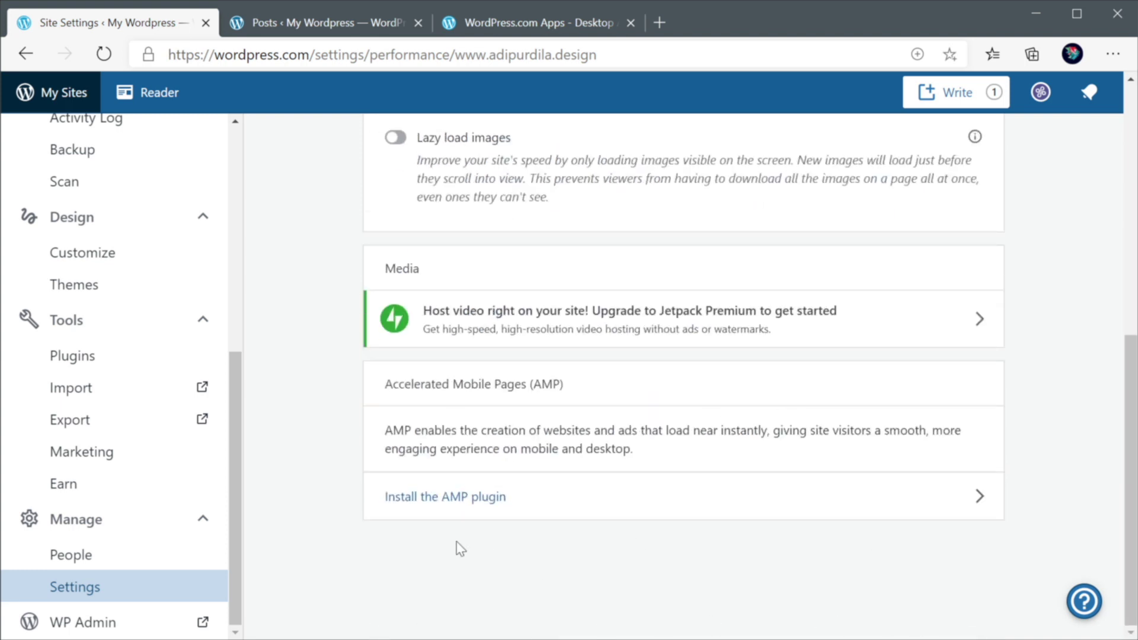
scroll(486, 554, "up", 8)
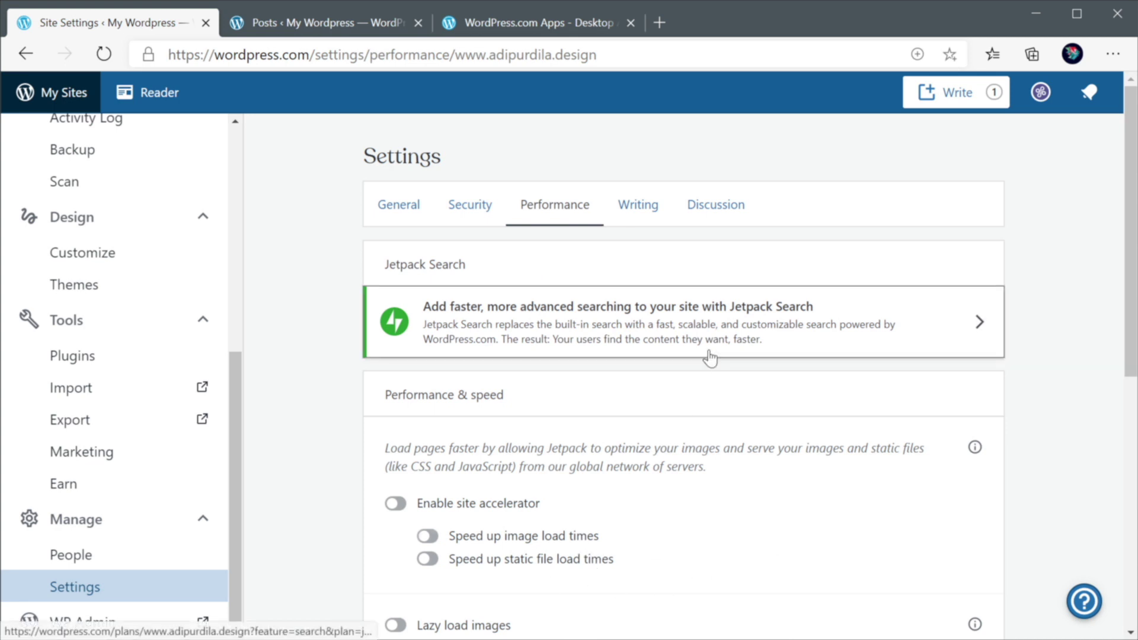
scroll(709, 358, "down", 8)
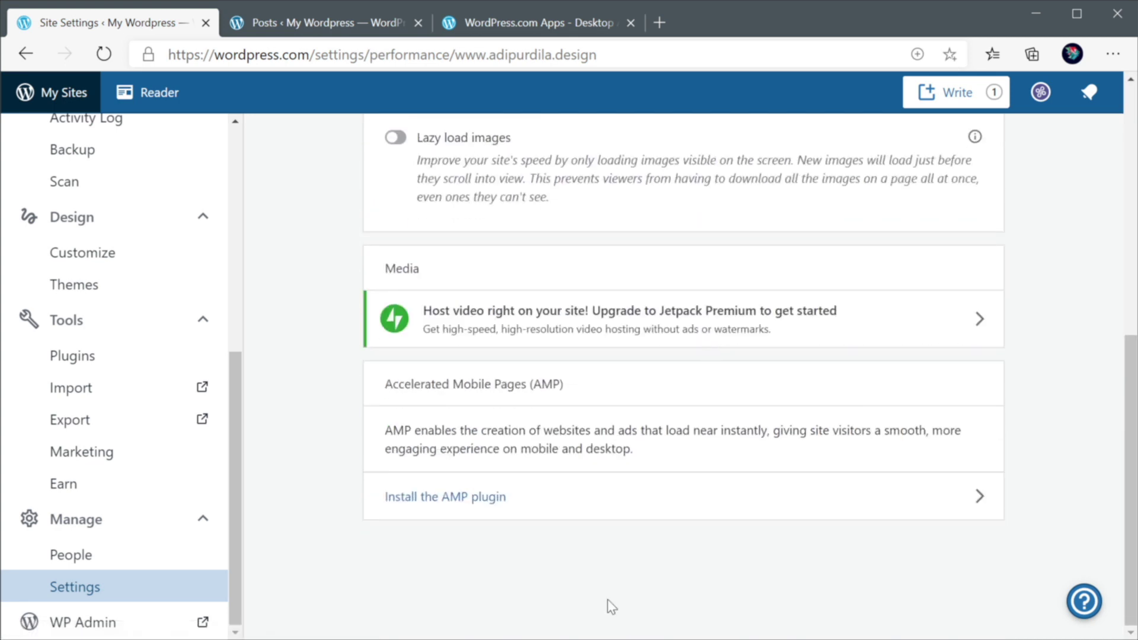
scroll(611, 605, "up", 8)
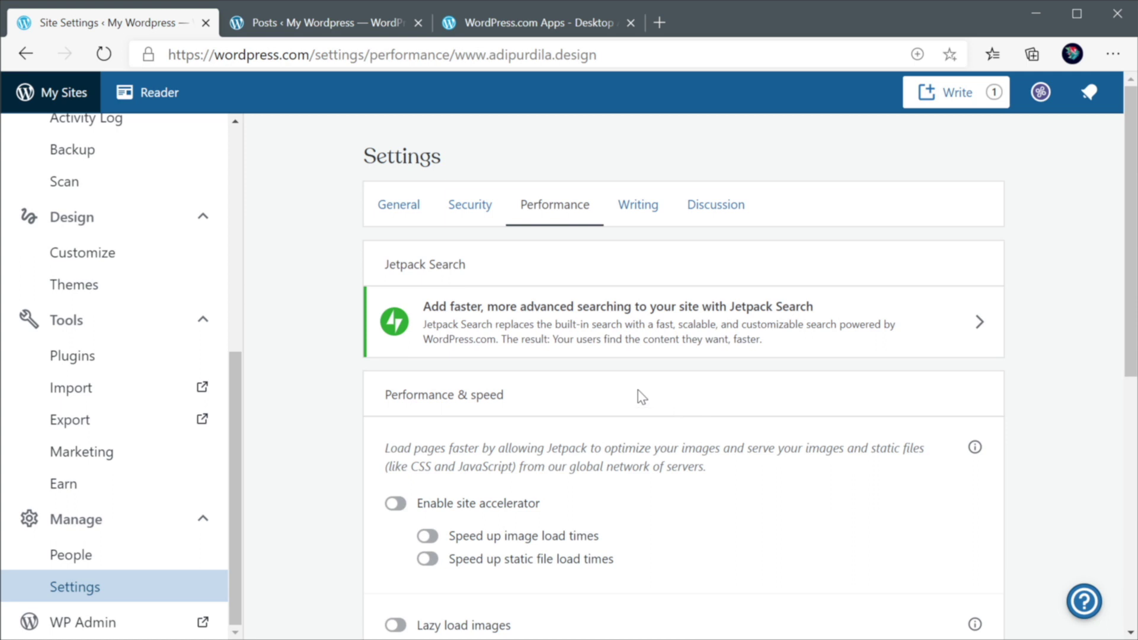
scroll(633, 389, "down", 8)
scroll(423, 548, "up", 8)
scroll(422, 547, "down", 6)
scroll(624, 368, "down", 2)
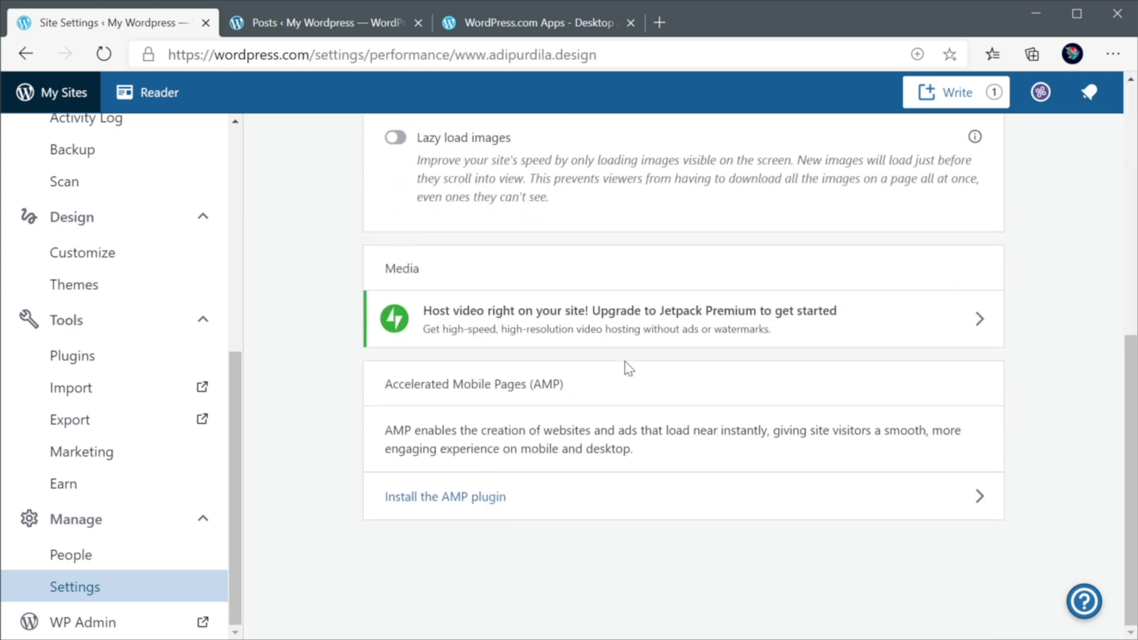
scroll(625, 368, "up", 8)
left_click(651, 226)
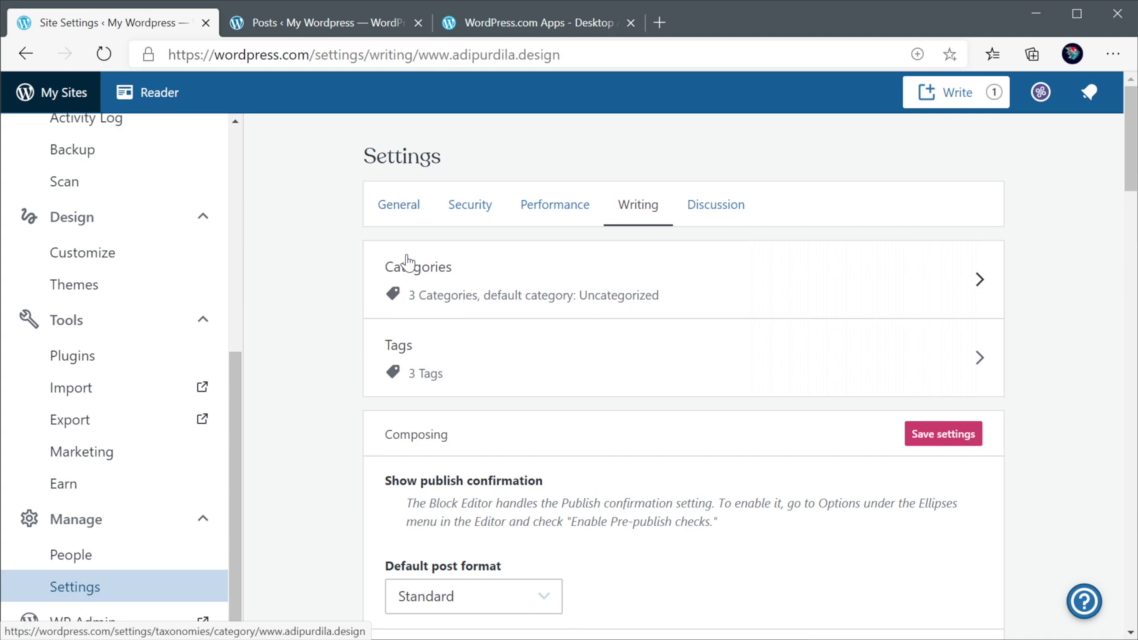
scroll(653, 349, "down", 6)
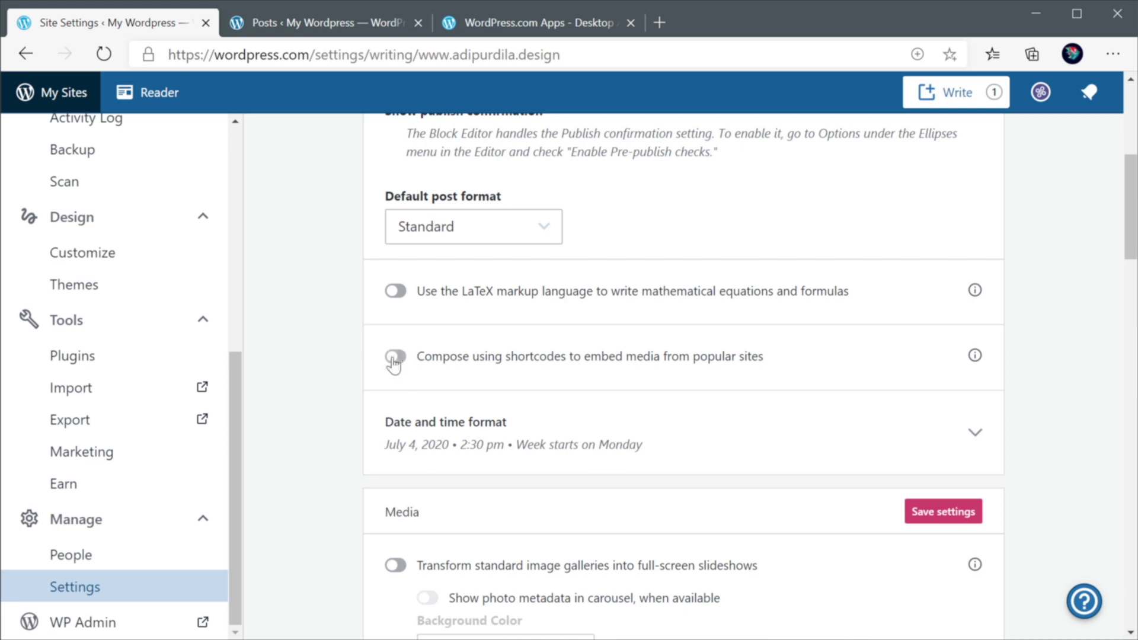
scroll(536, 413, "down", 5)
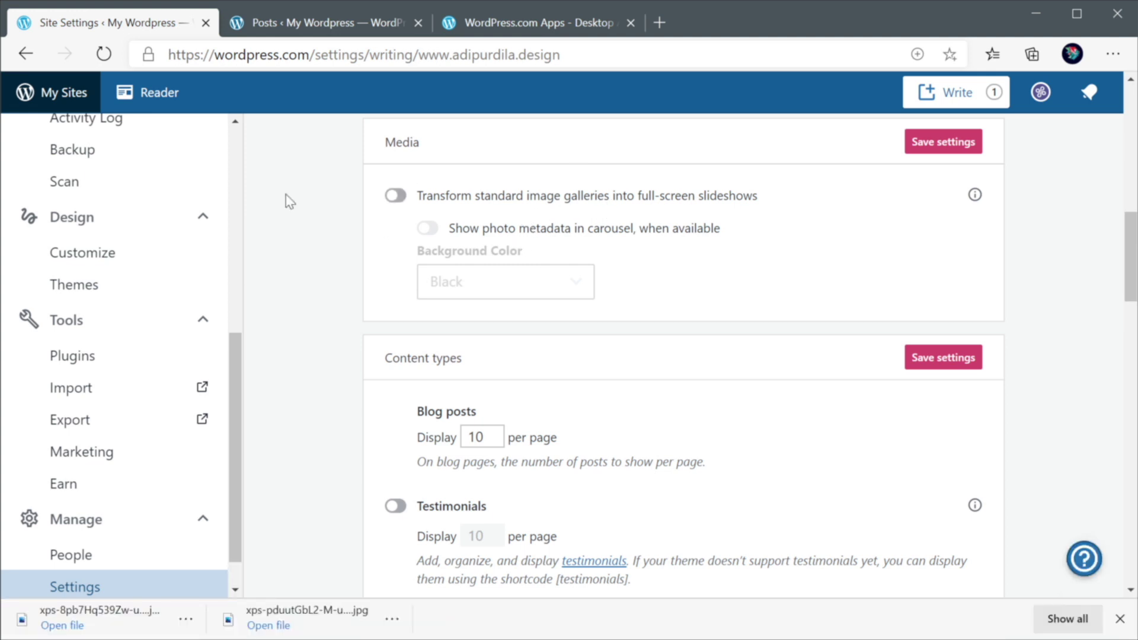
Step: Open the Test post and insert a Gallery block below the 'This is a test.' paragraph
left_click(332, 25)
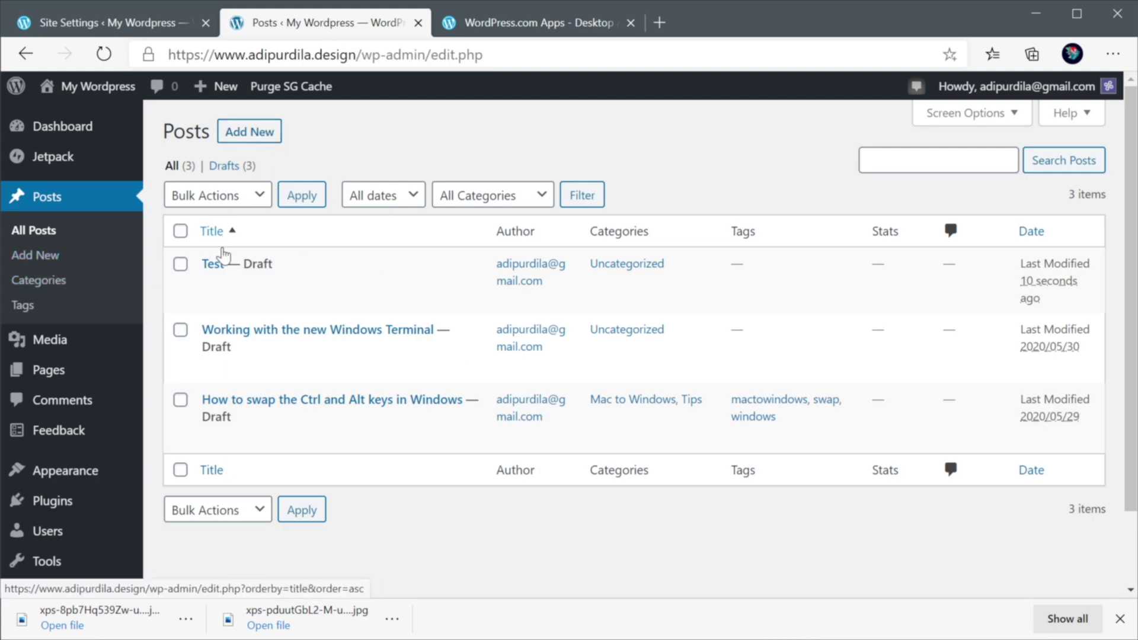
left_click(222, 262)
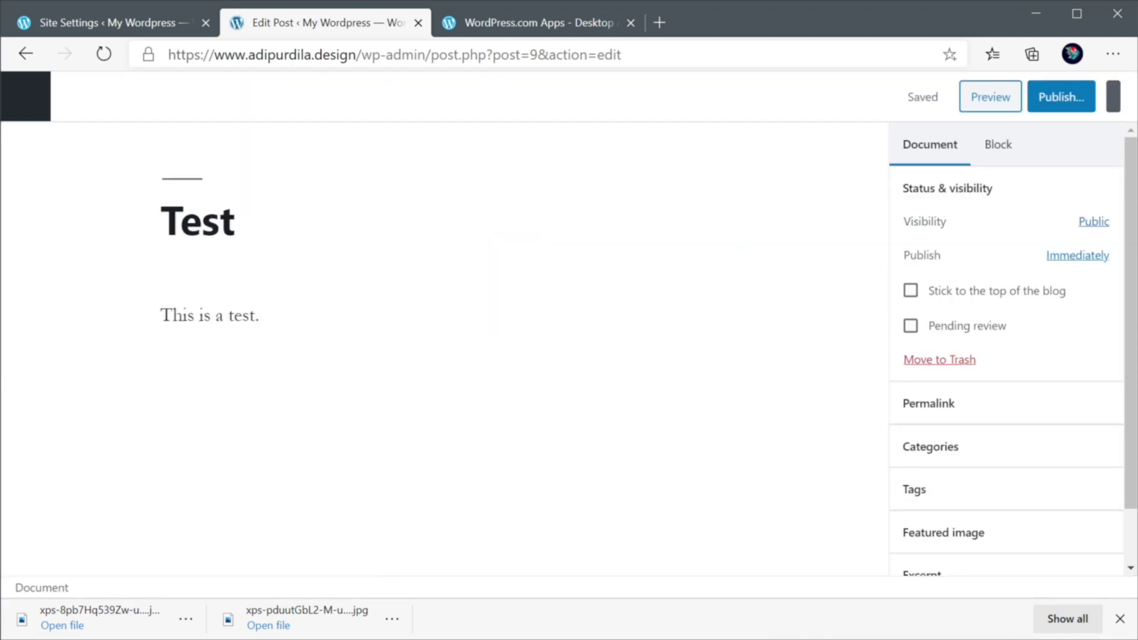
left_click(249, 315)
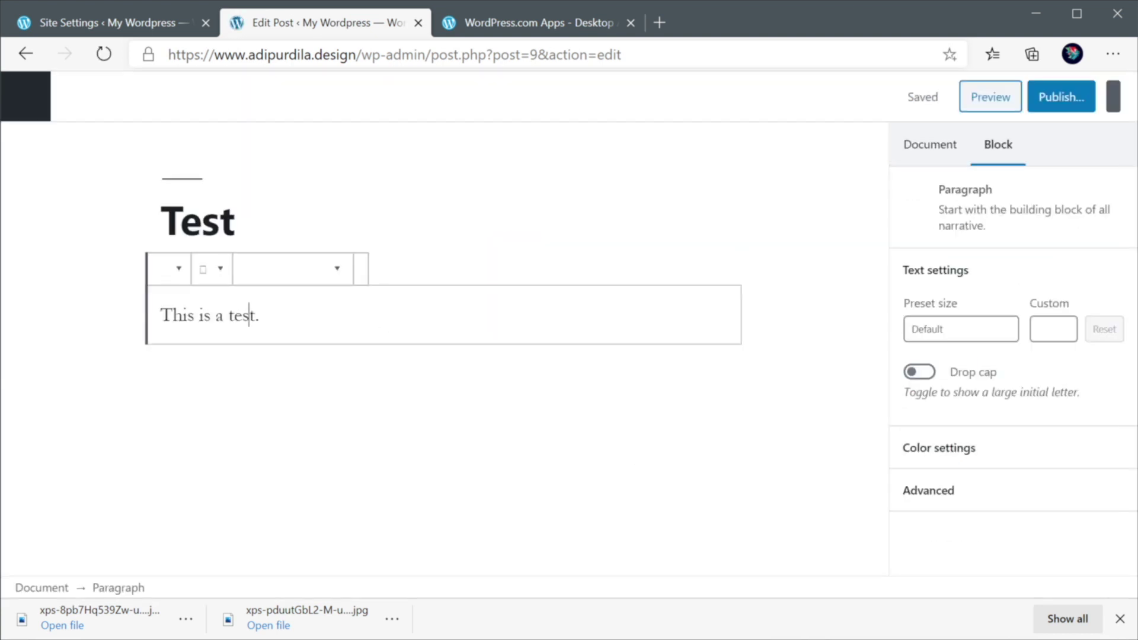
key("Return")
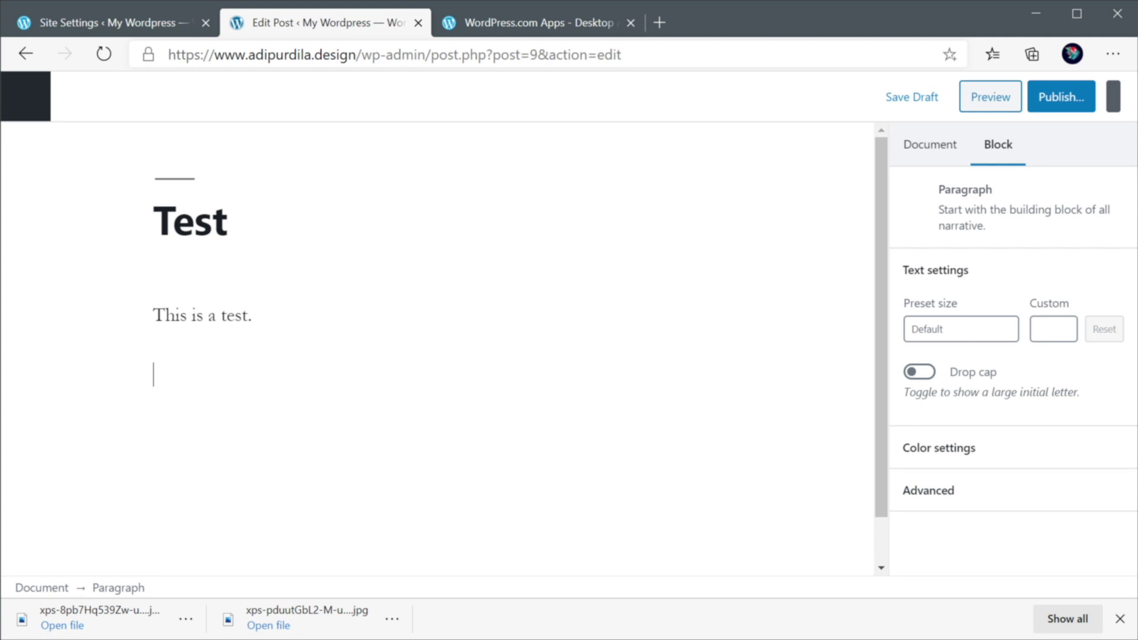
left_click(69, 97)
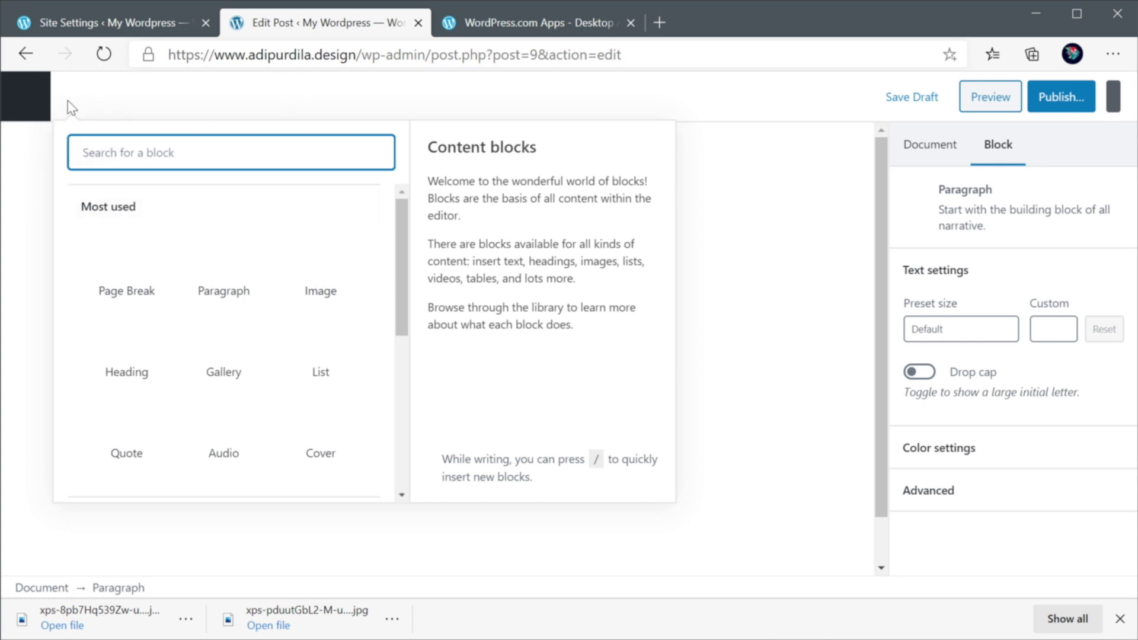
left_click(223, 367)
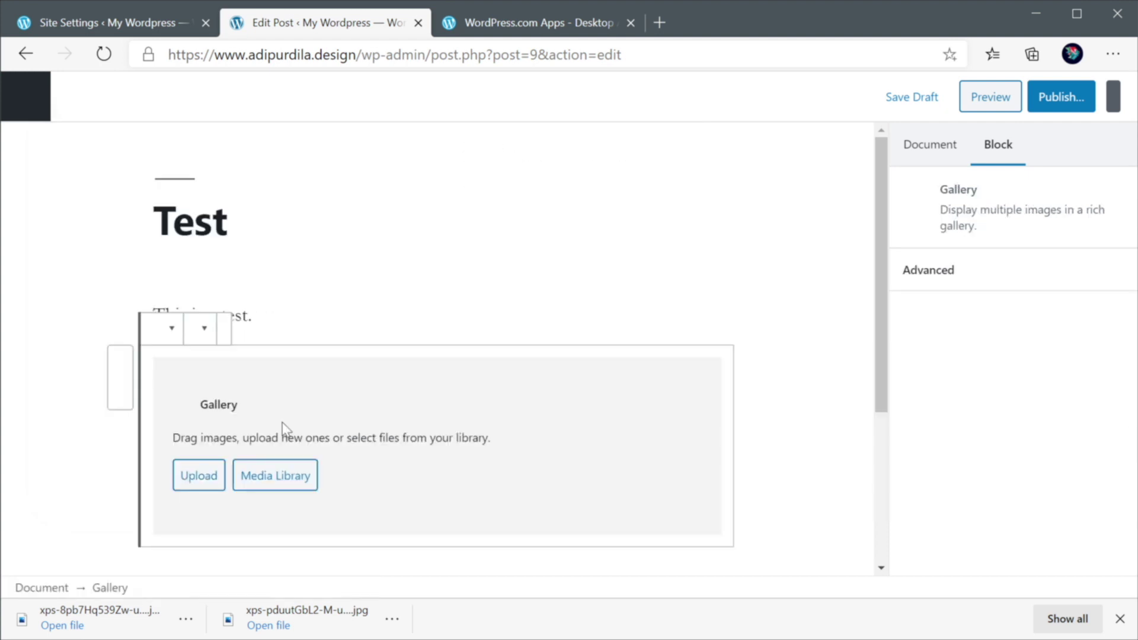
Step: Upload two images to the gallery, link them to Media File, and update the post
left_click(186, 477)
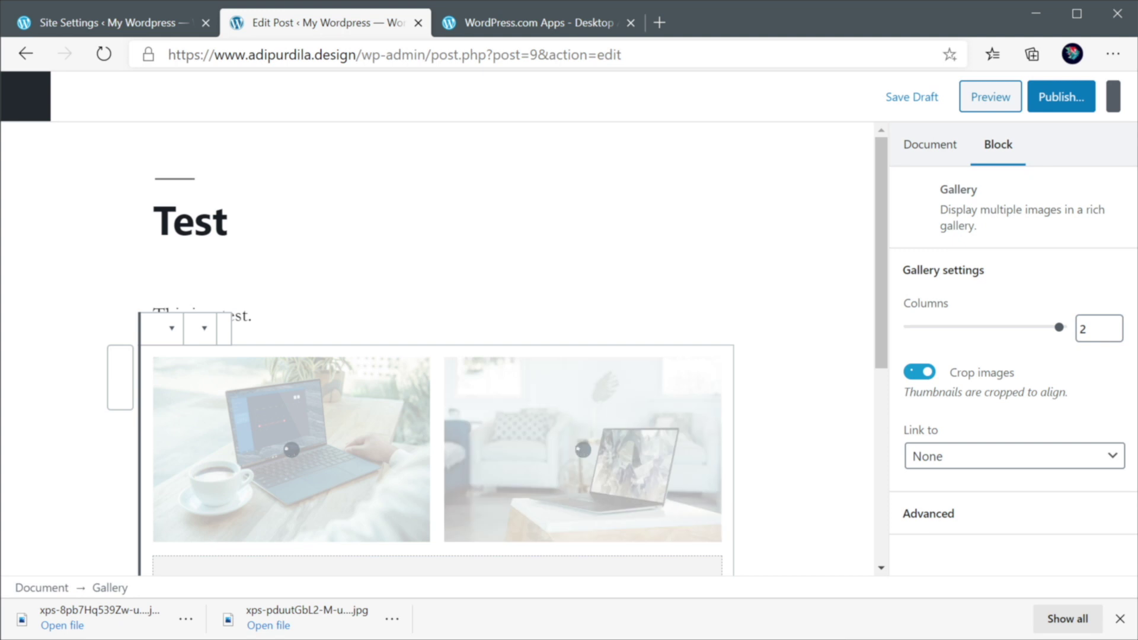
scroll(737, 285, "down", 5)
scroll(767, 297, "up", 3)
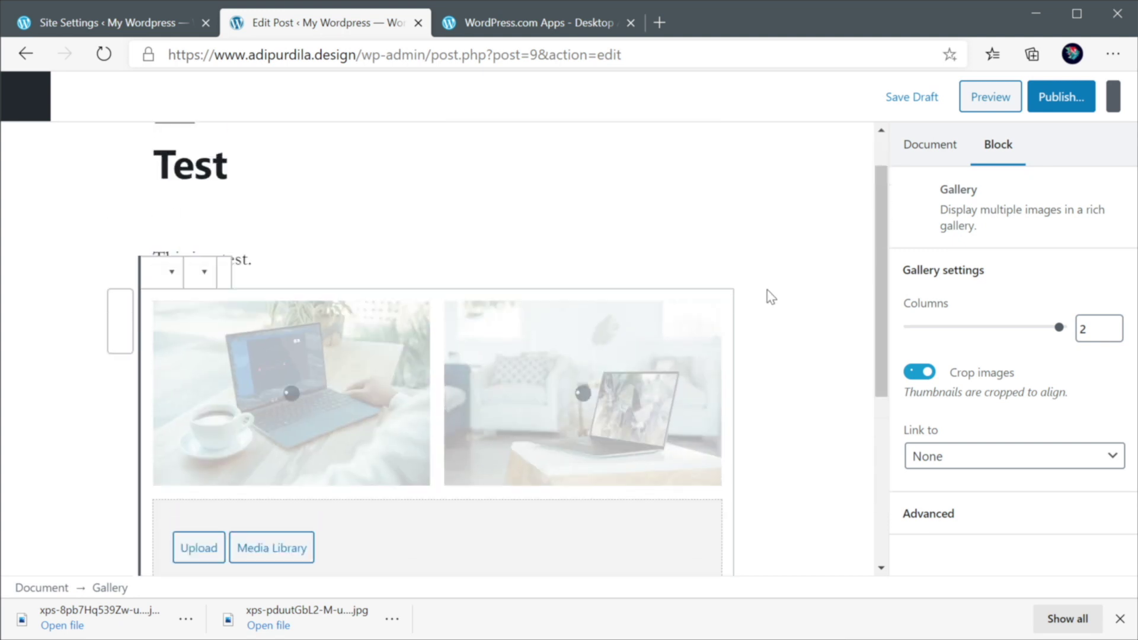
scroll(764, 303, "down", 3)
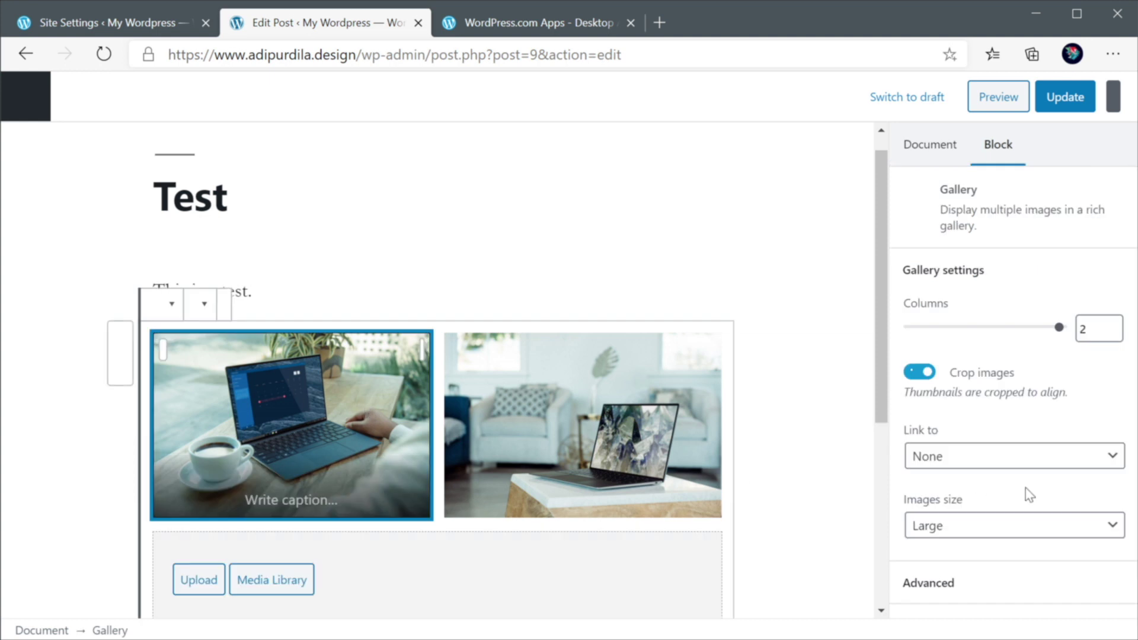
left_click(992, 458)
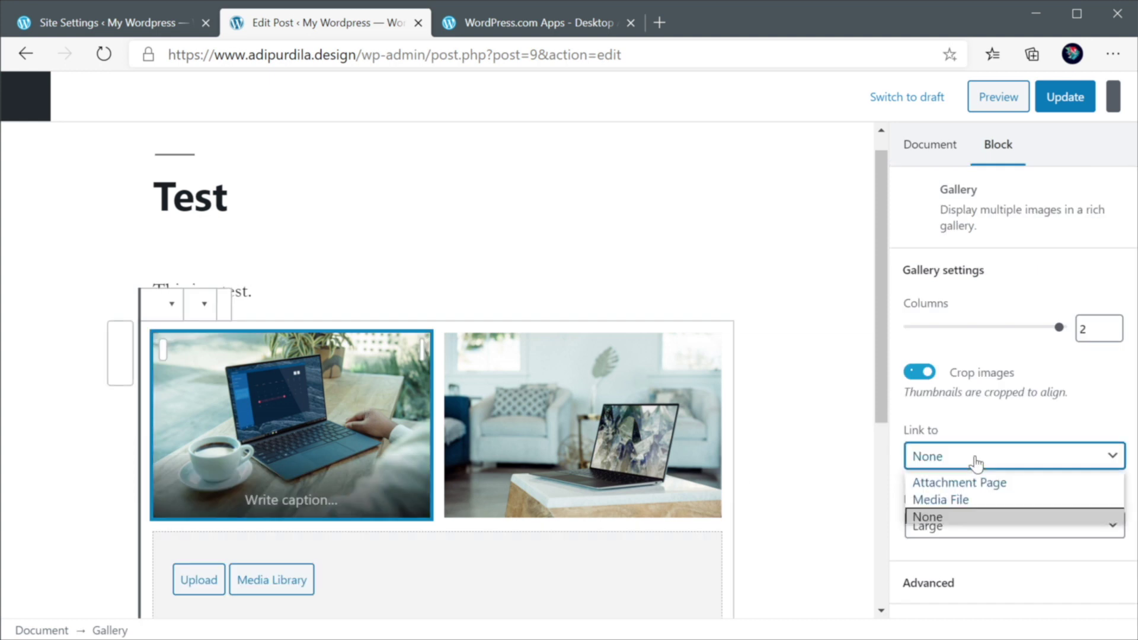
left_click(966, 500)
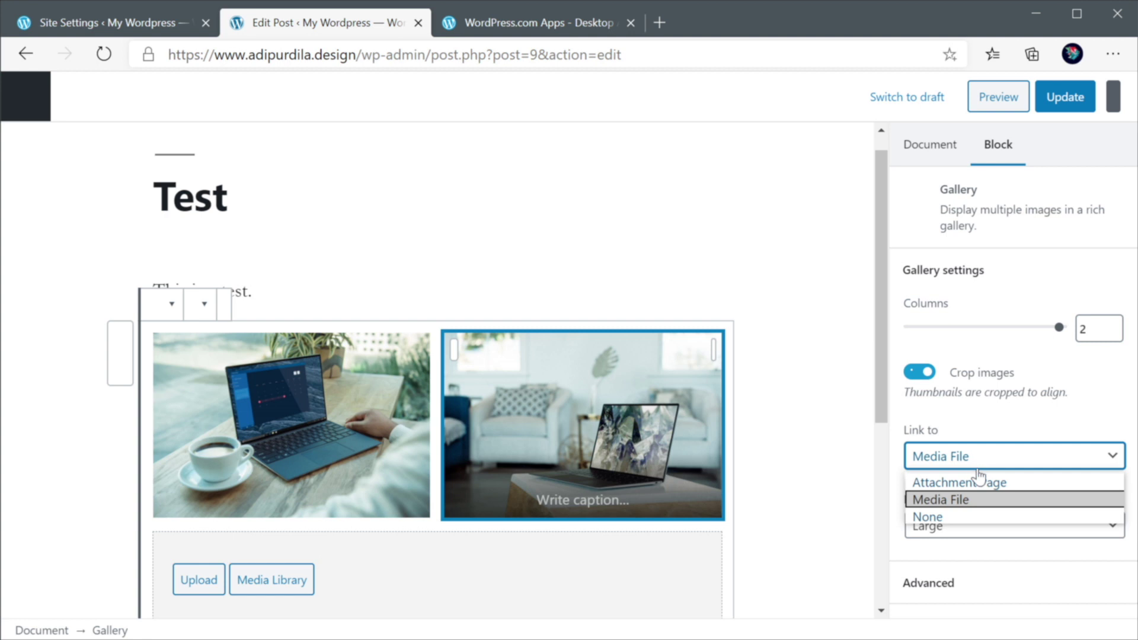
left_click(823, 378)
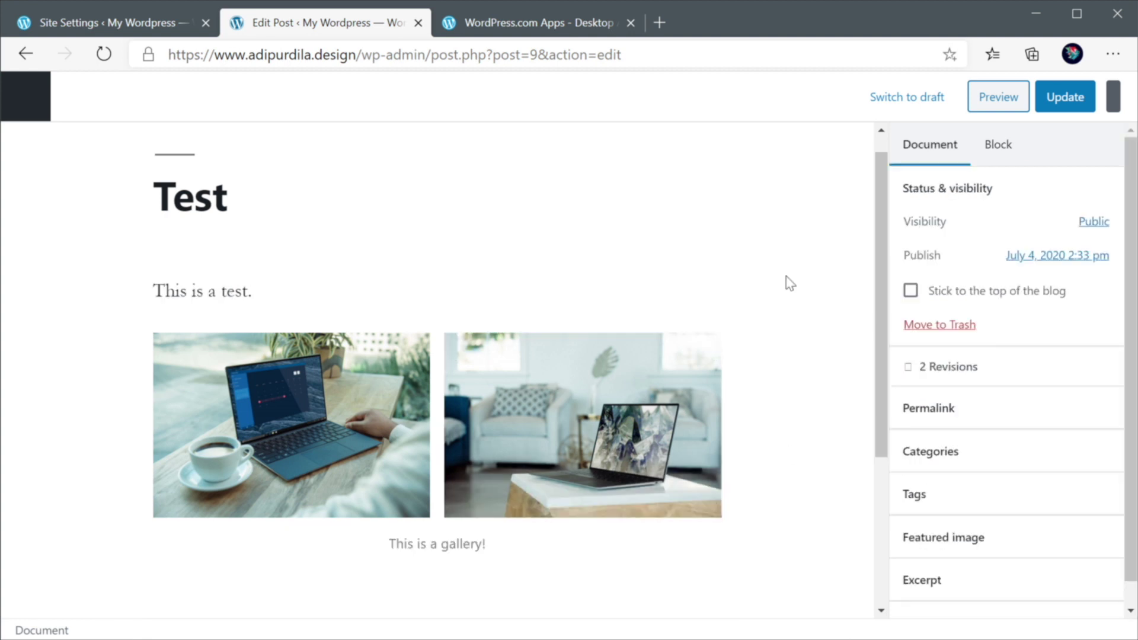
left_click(1064, 97)
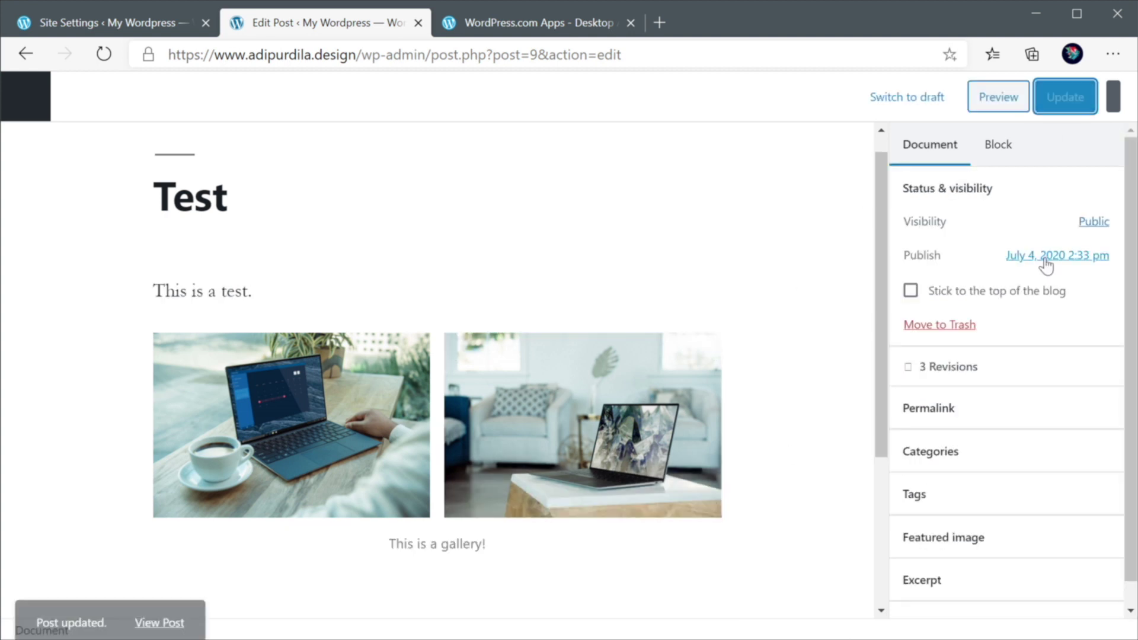
Step: Open the updated Test post in a new tab and scroll down to its gallery
middle_click(159, 600)
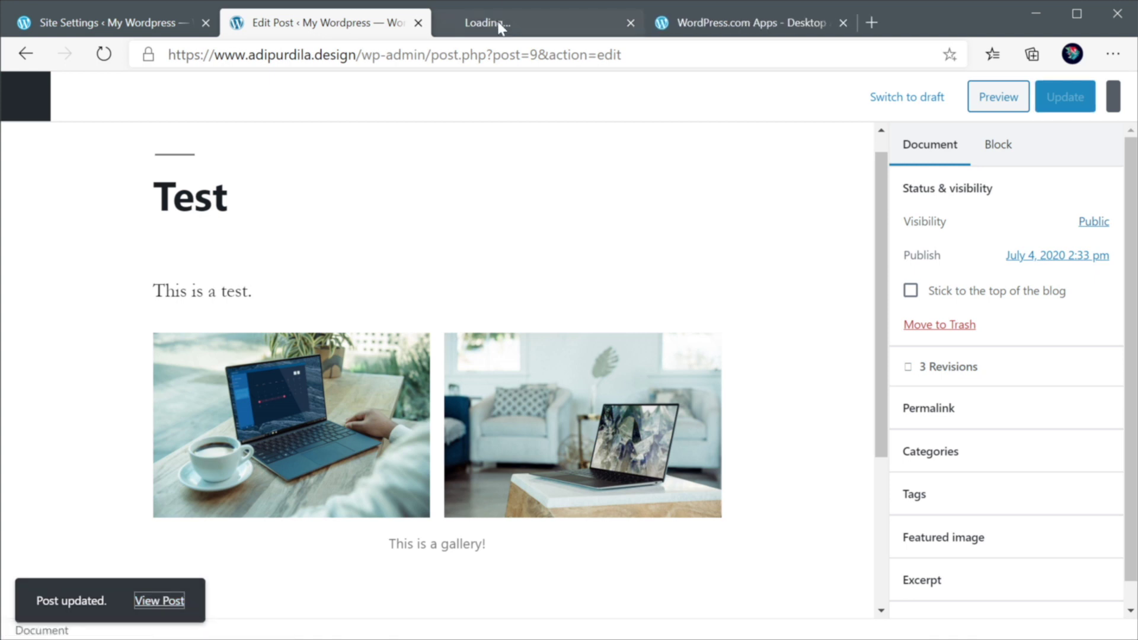
left_click(499, 24)
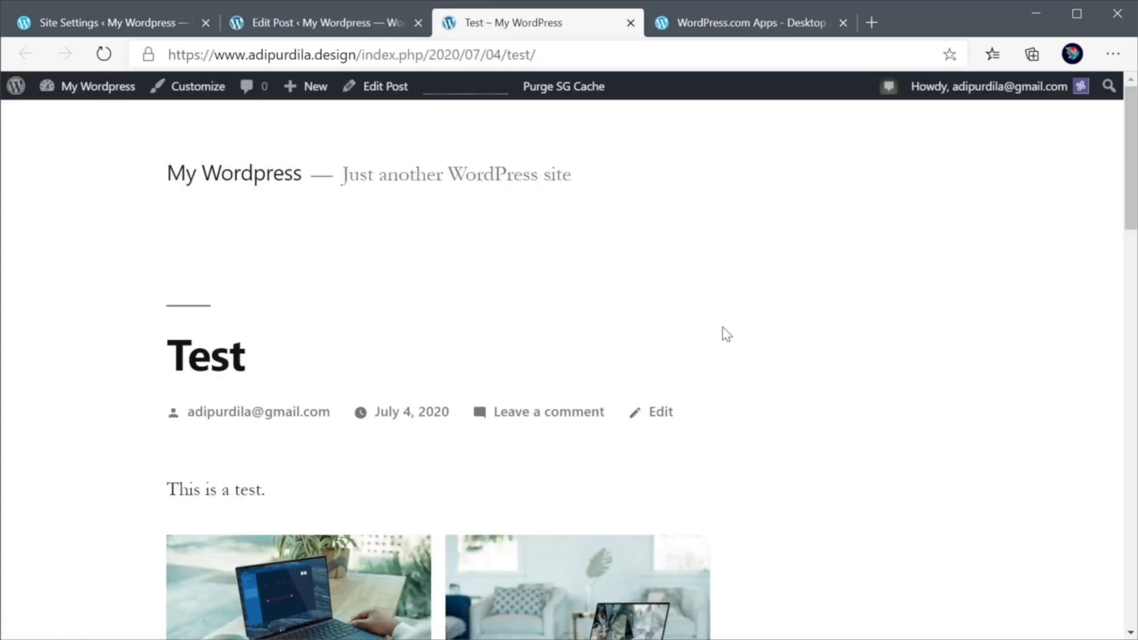
scroll(721, 332, "down", 6)
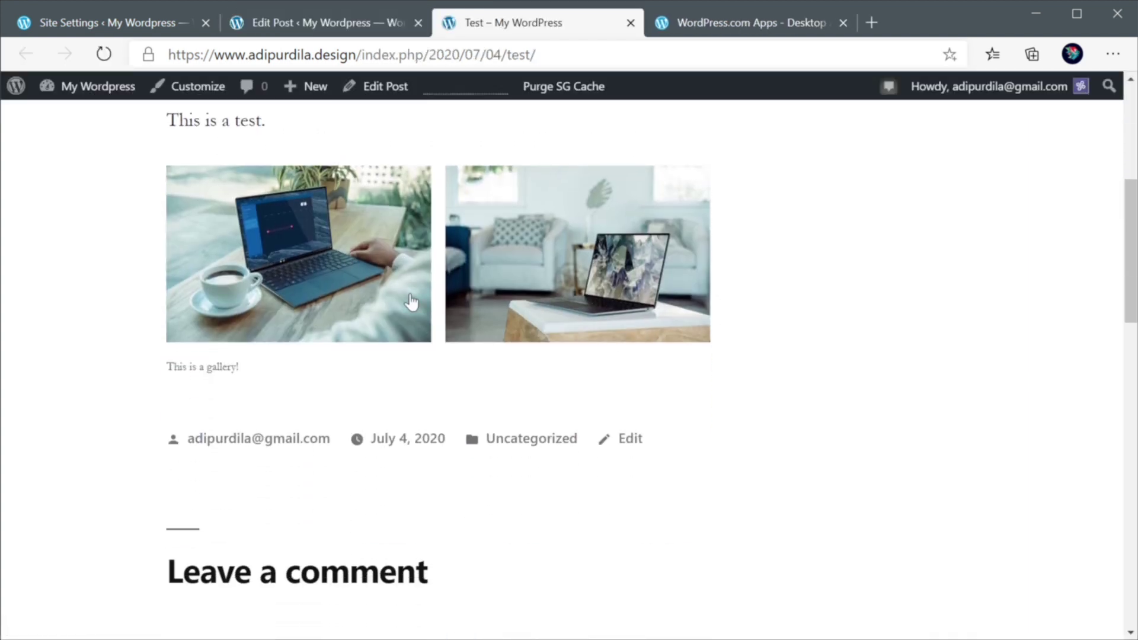
Step: View both gallery photos as full-size image files, returning to the post after each
left_click(304, 244)
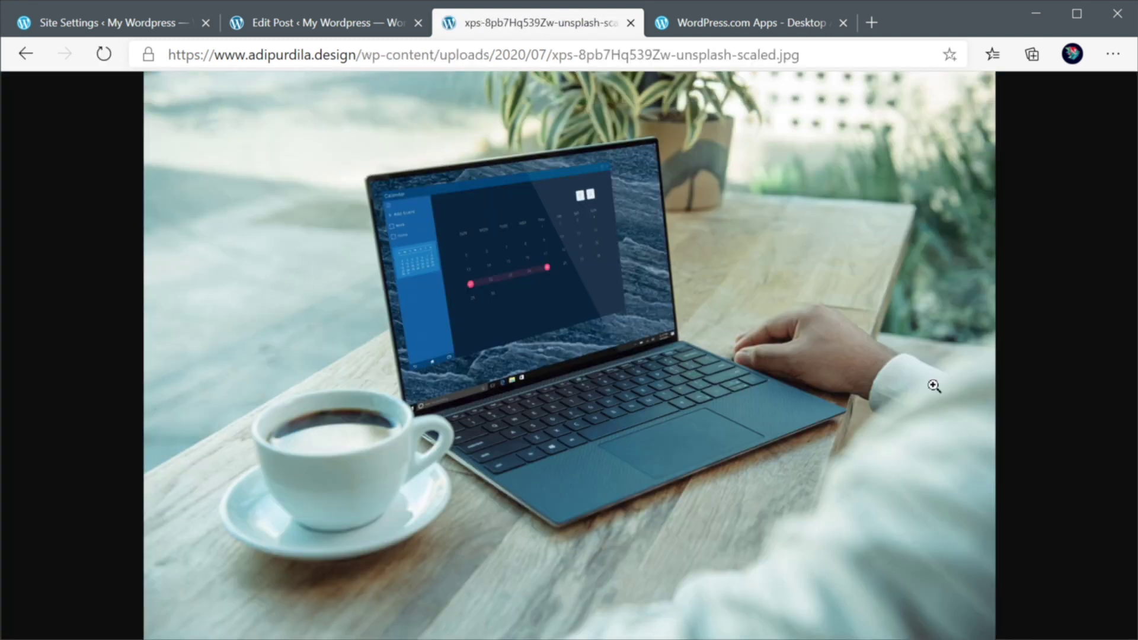
left_click(349, 219)
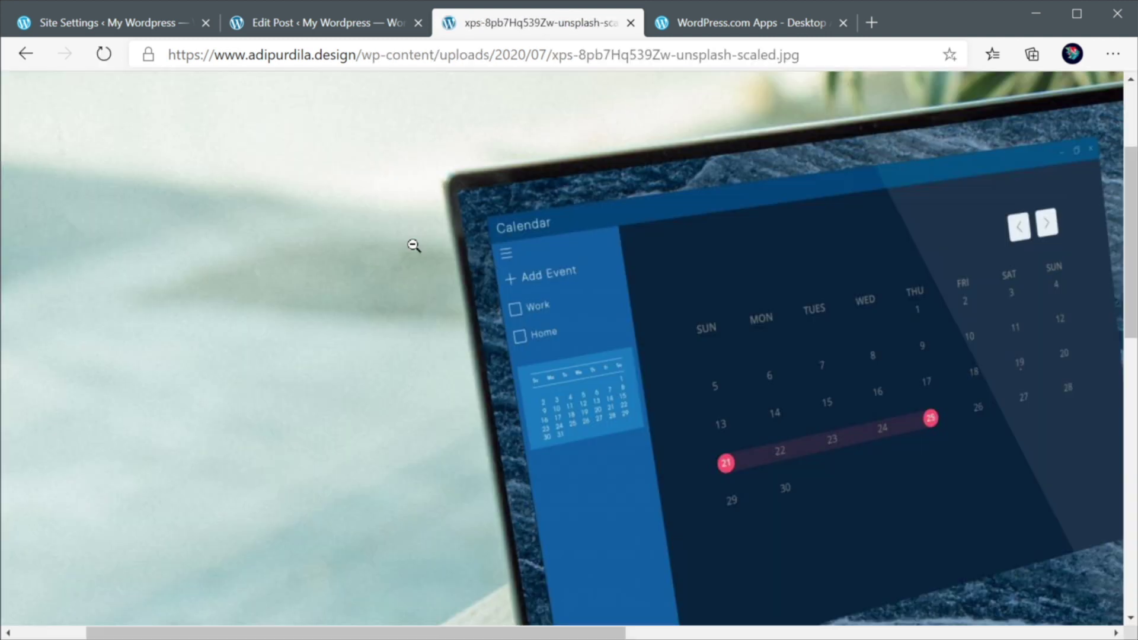
left_click(742, 313)
key("alt+Left")
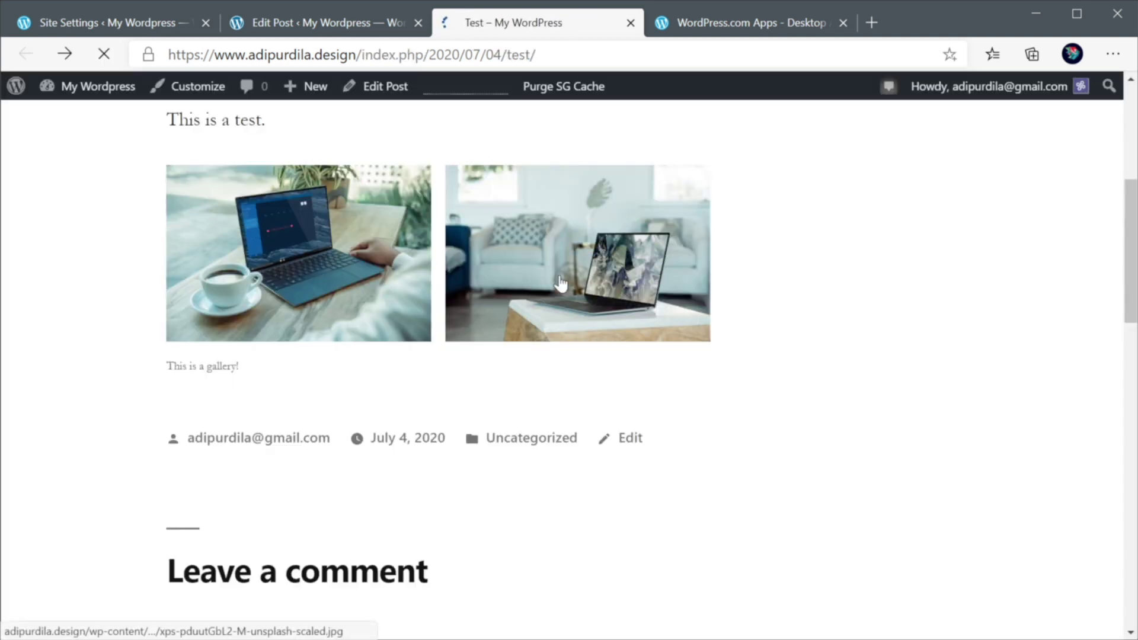
left_click(693, 323)
key("alt+Left")
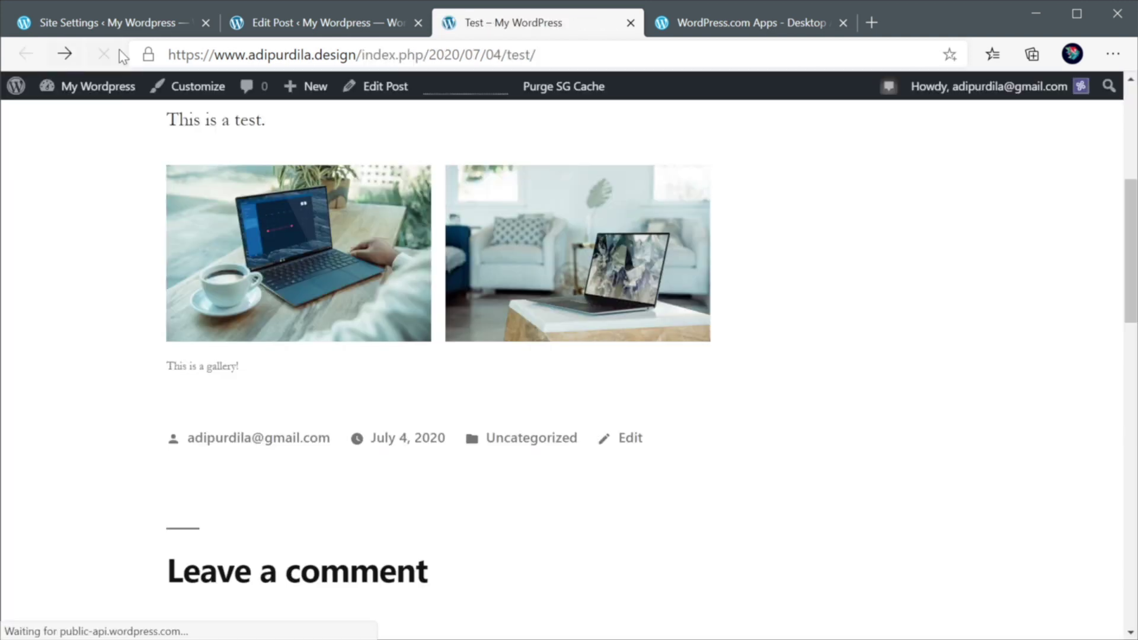
Step: Turn on 'Transform standard image galleries into full-screen slideshows', then reload the Test post
left_click(112, 23)
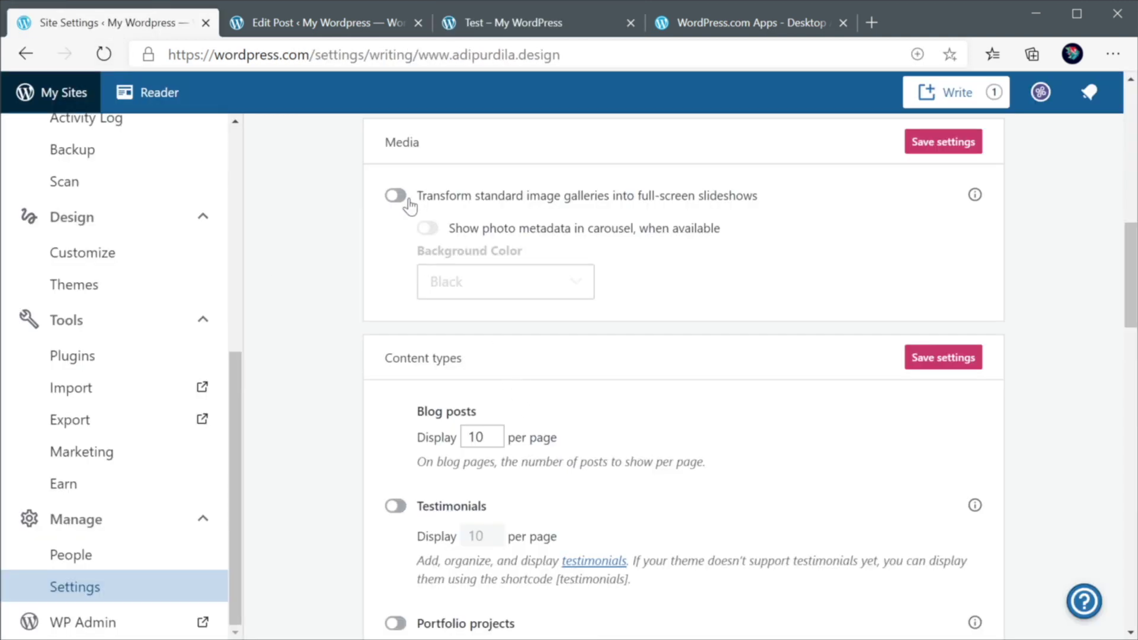
left_click(395, 195)
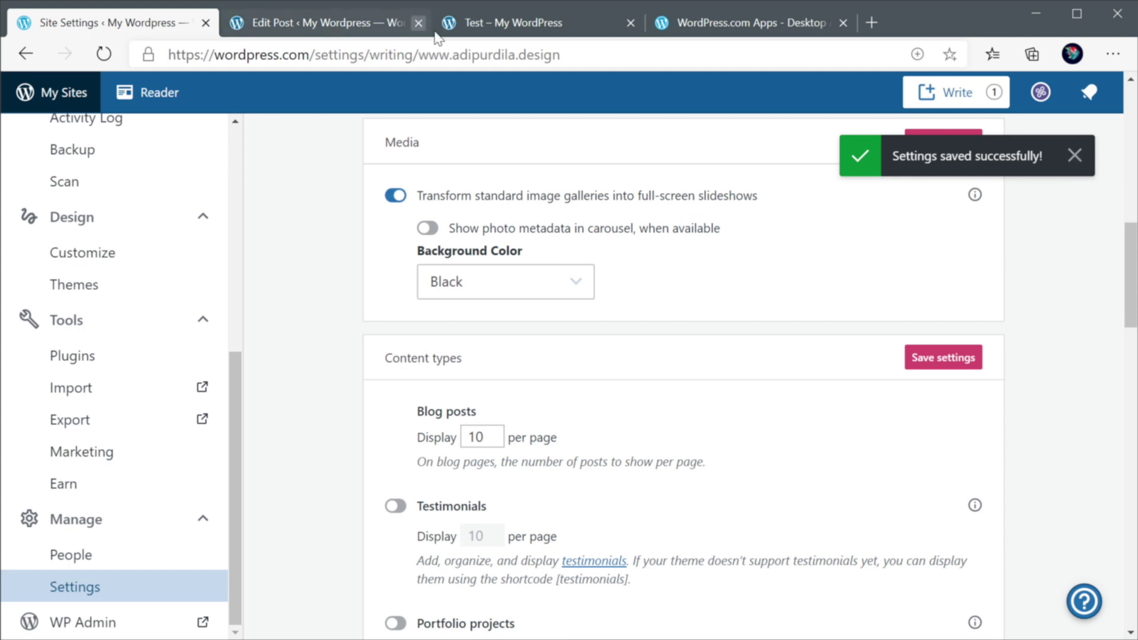
left_click(521, 25)
left_click(104, 54)
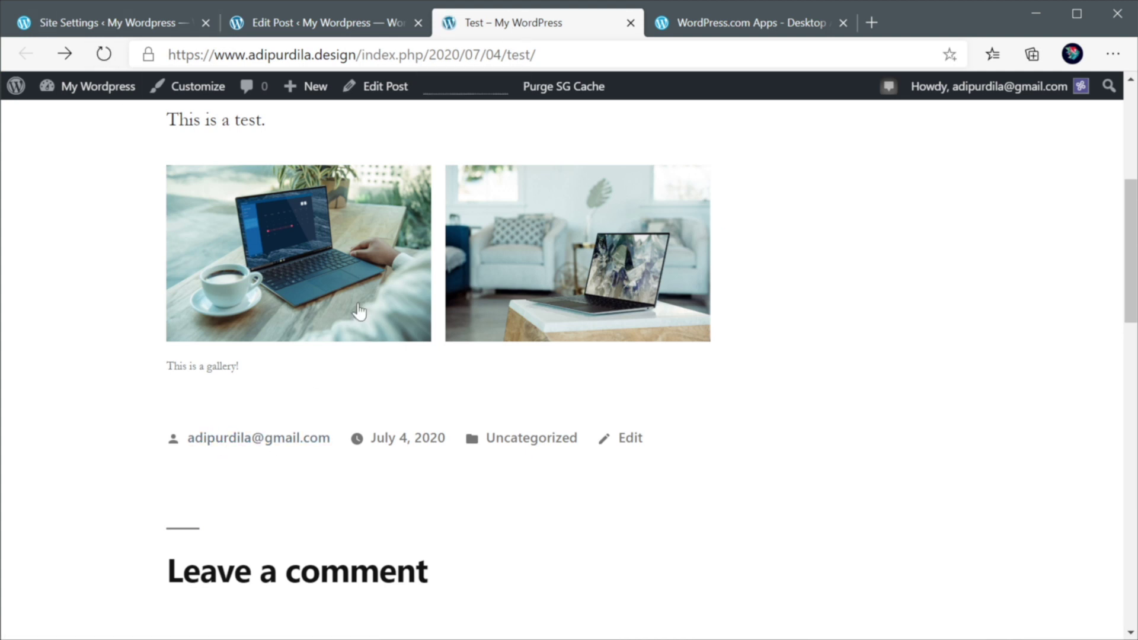
Step: Open the gallery slideshow, flip back and forth between the two photos, then close it
left_click(346, 232)
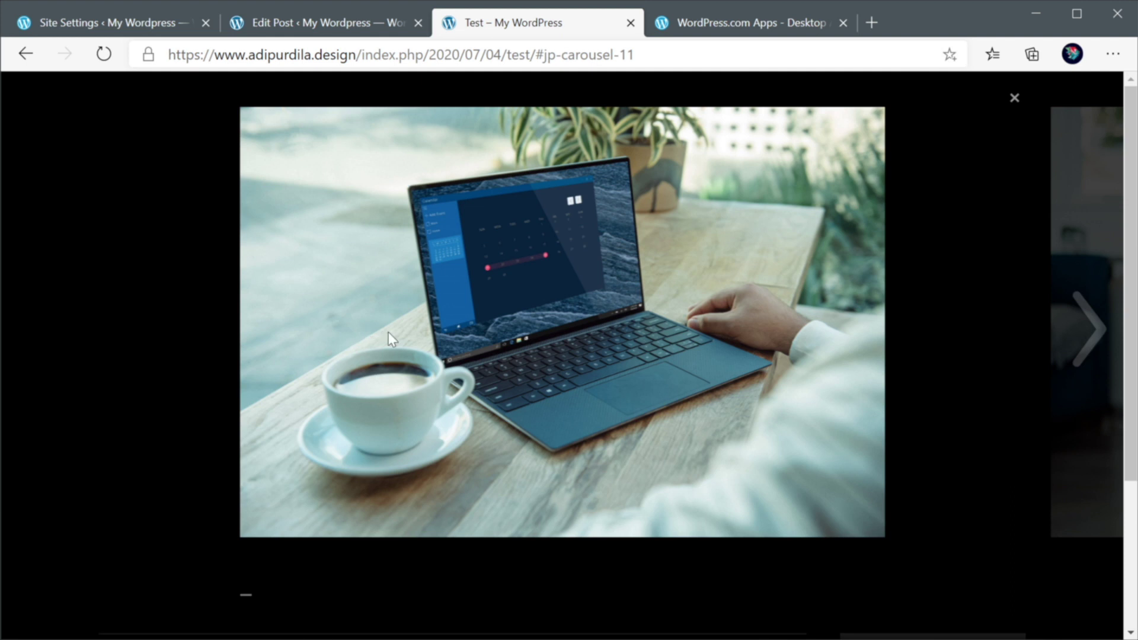
left_click(1079, 320)
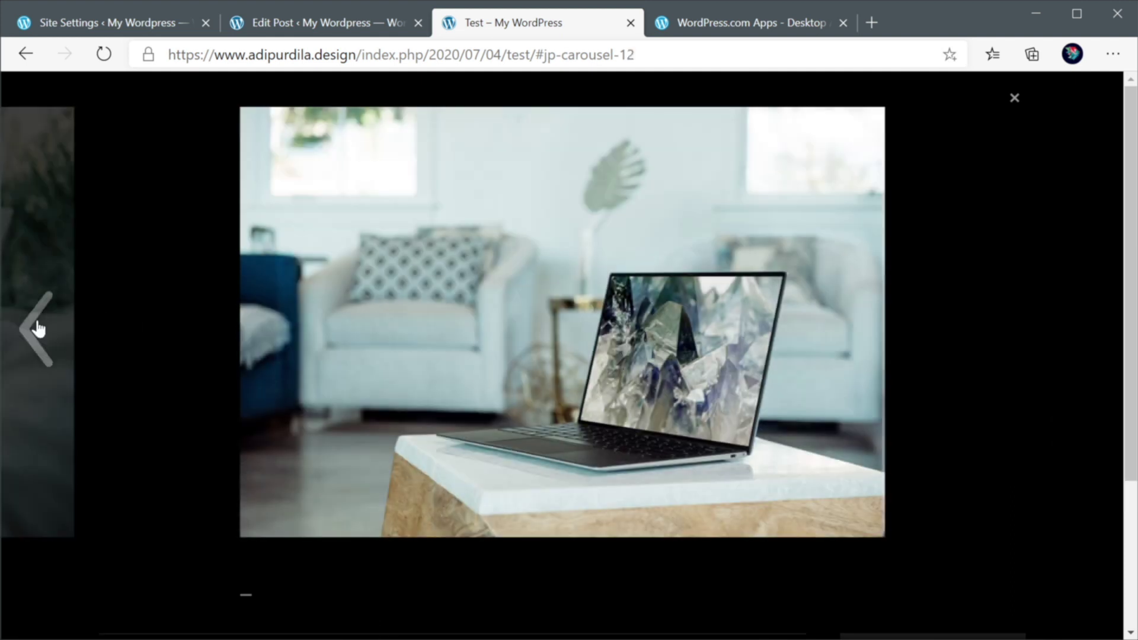
left_click(35, 326)
left_click(1086, 339)
left_click(30, 326)
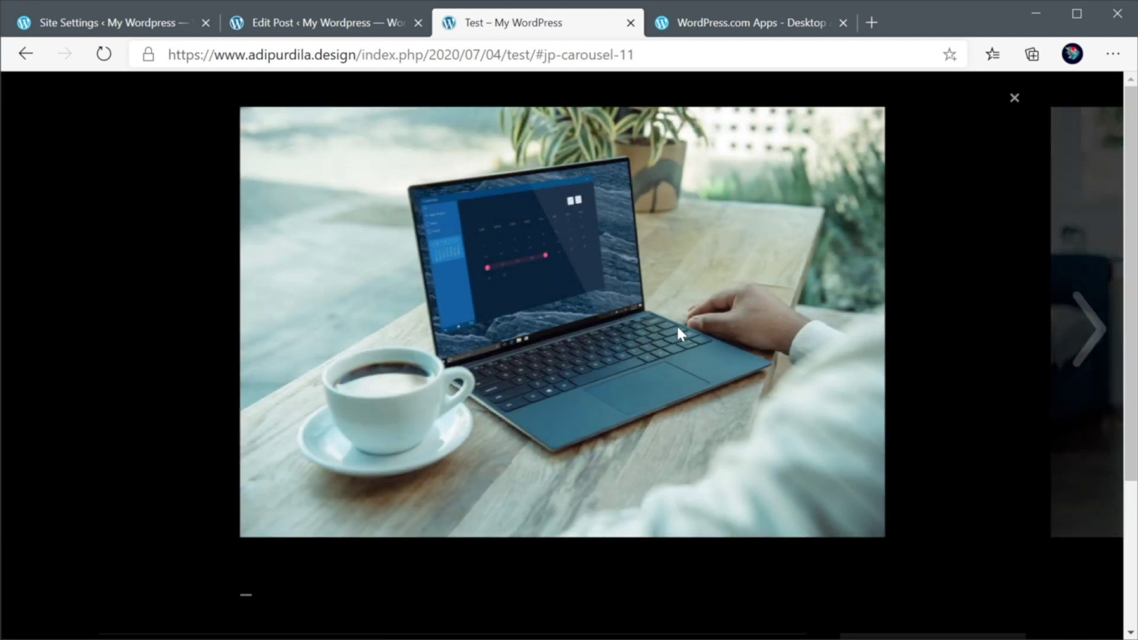
left_click(677, 328)
left_click(677, 328)
left_click(678, 327)
left_click(677, 328)
left_click(677, 327)
left_click(677, 327)
left_click(1015, 98)
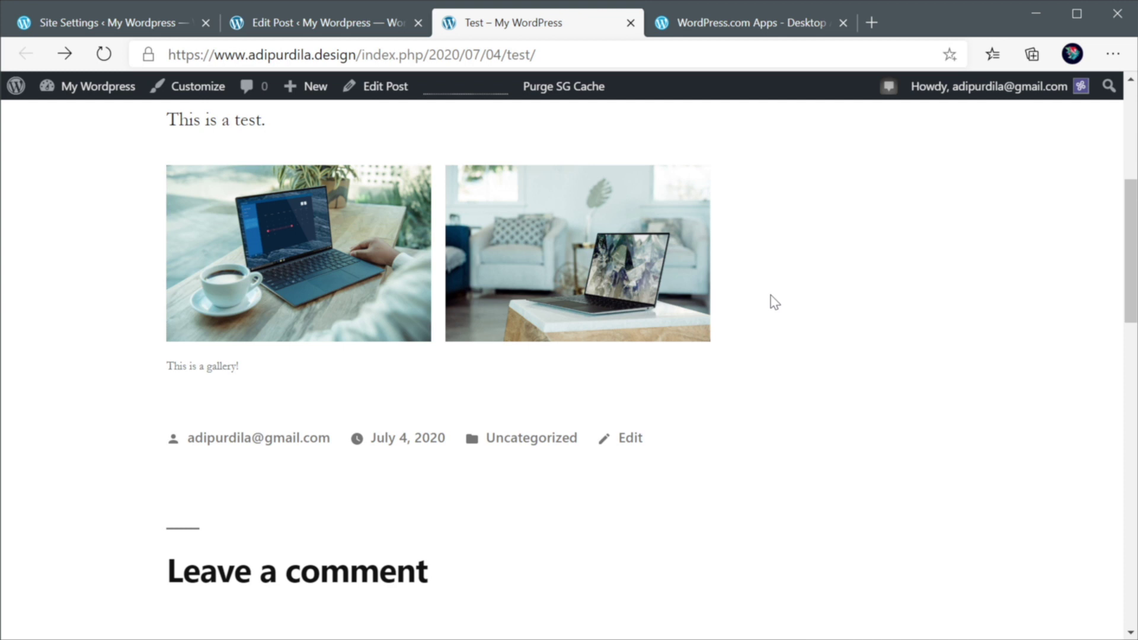
Step: Close the Test post page
left_click(136, 24)
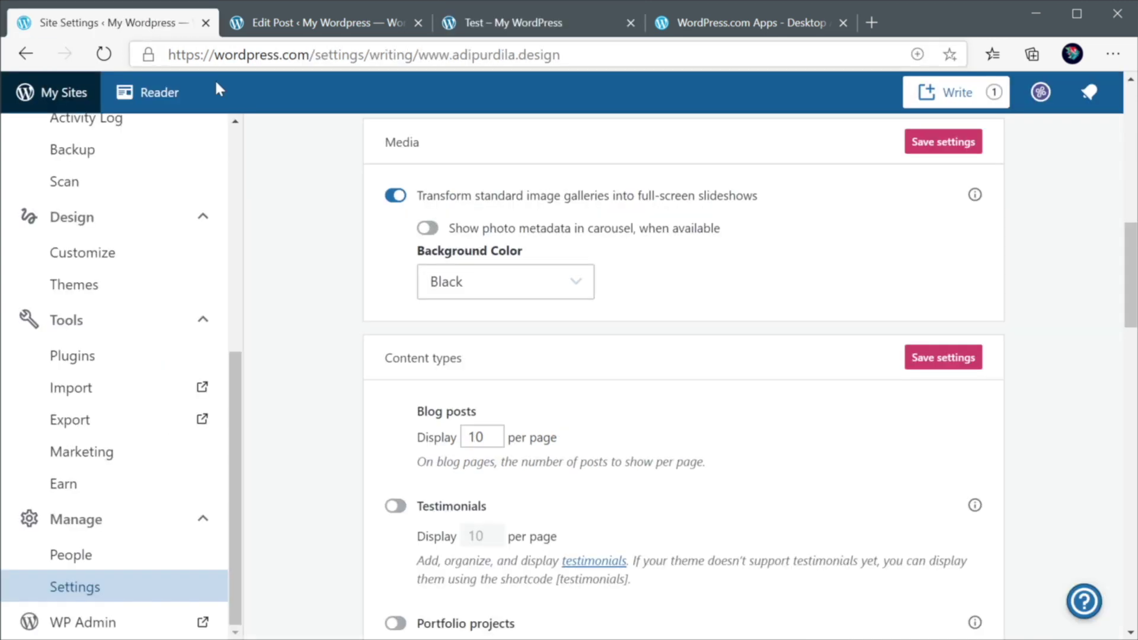
left_click_drag(1129, 261, 1128, 302)
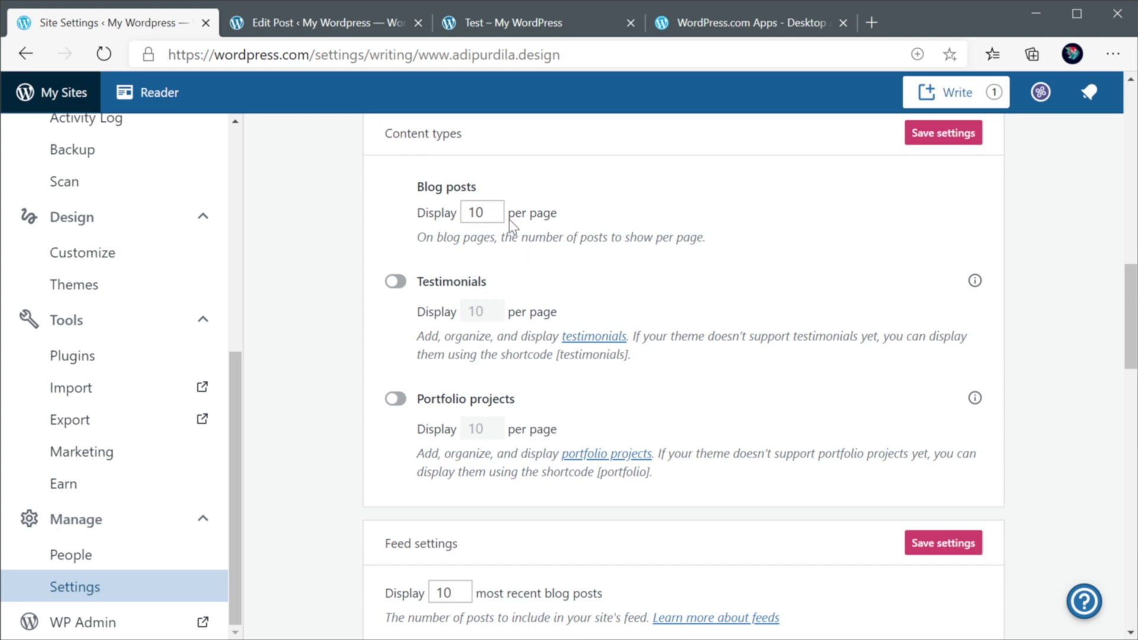
left_click(343, 30)
left_click(500, 30)
key("ctrl+w")
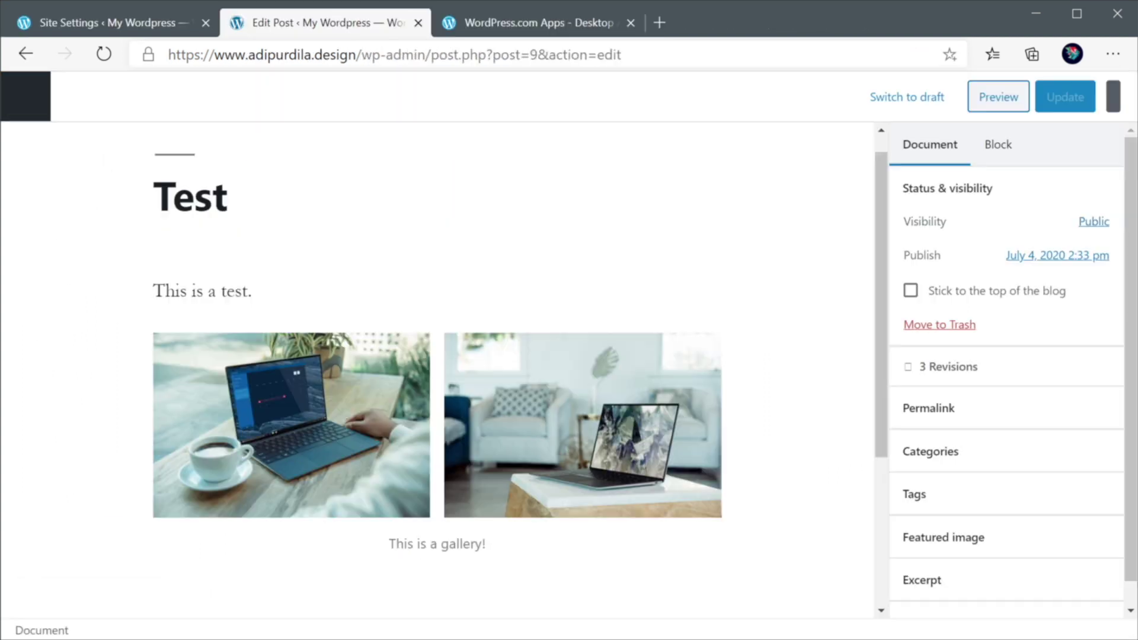
Step: Enable the Testimonials content type in the Writing settings
left_click(157, 24)
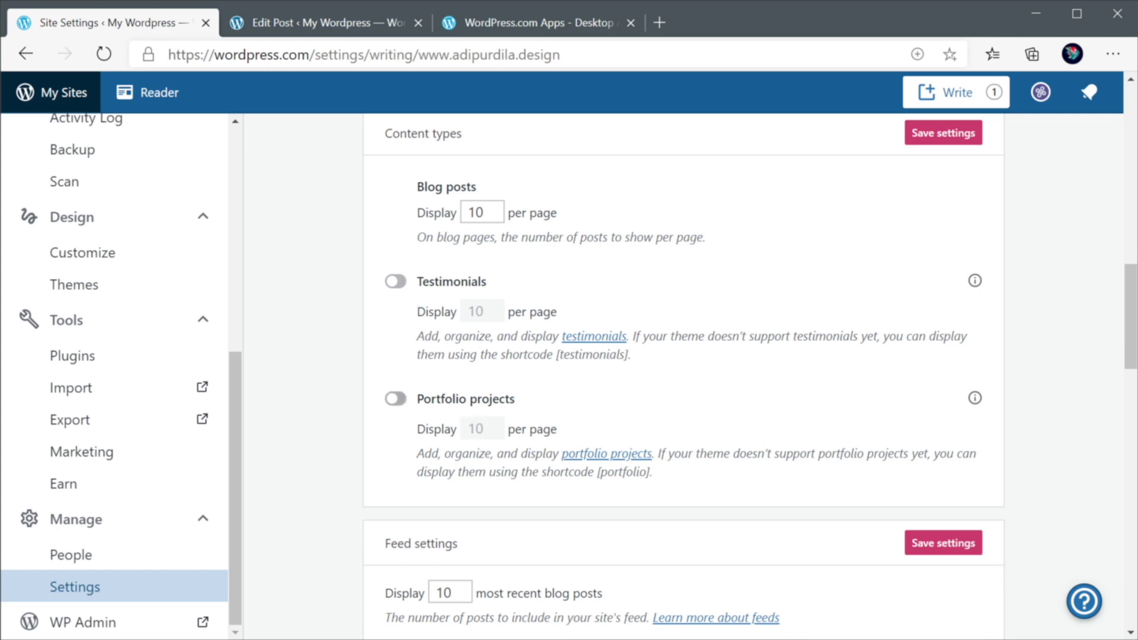
left_click(395, 281)
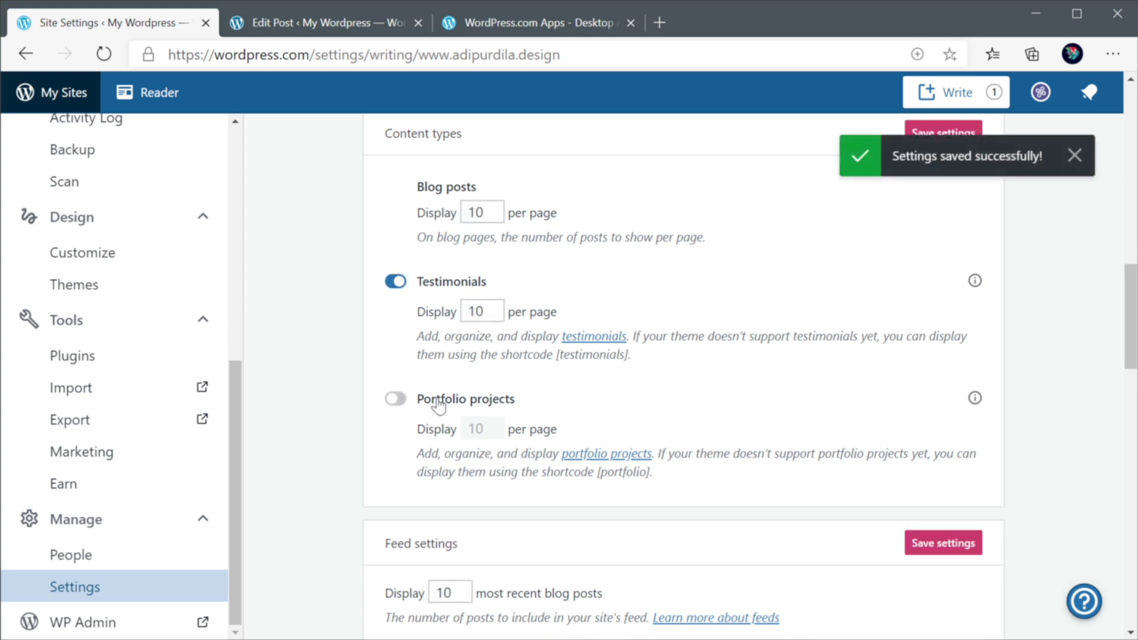
scroll(162, 442, "up", 8)
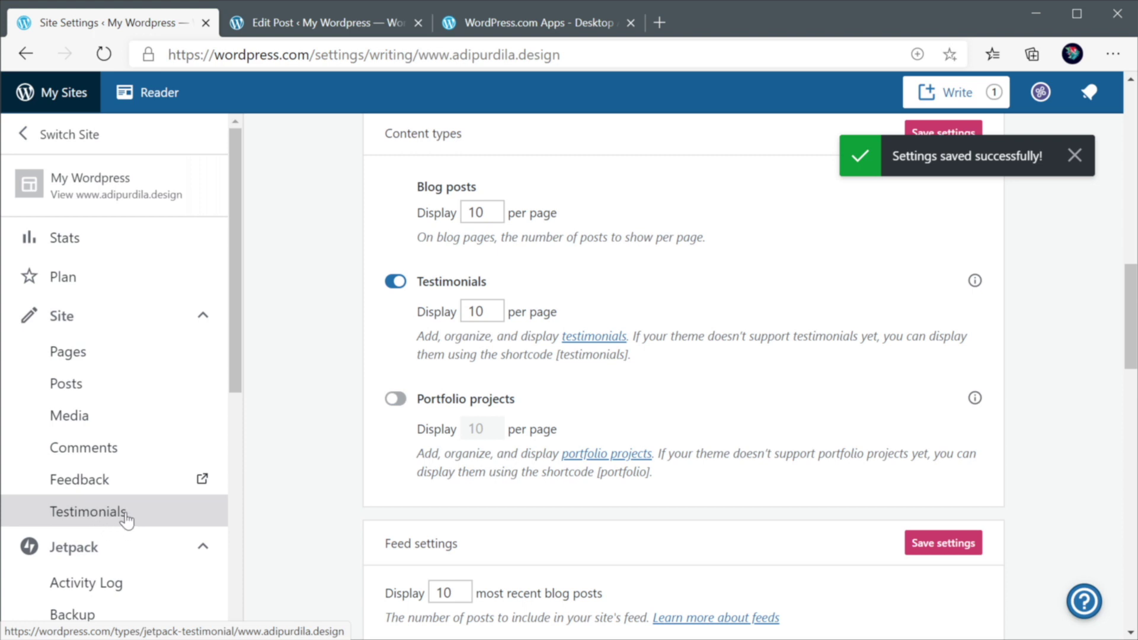
Step: Reload the admin posts list and open the empty Testimonials list
left_click(310, 27)
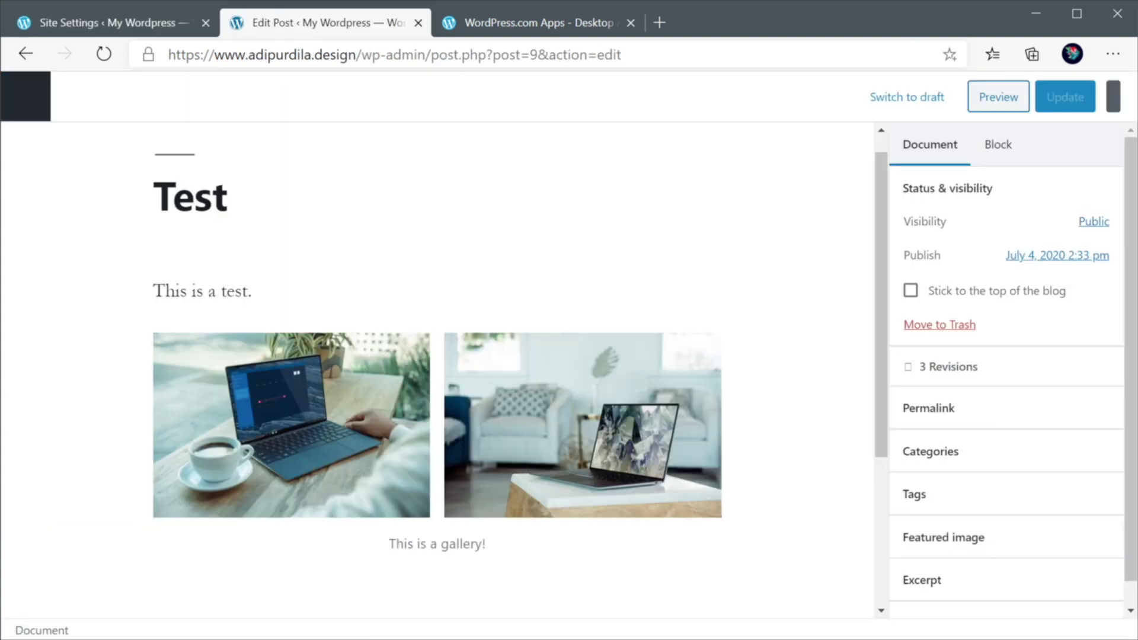
left_click(25, 54)
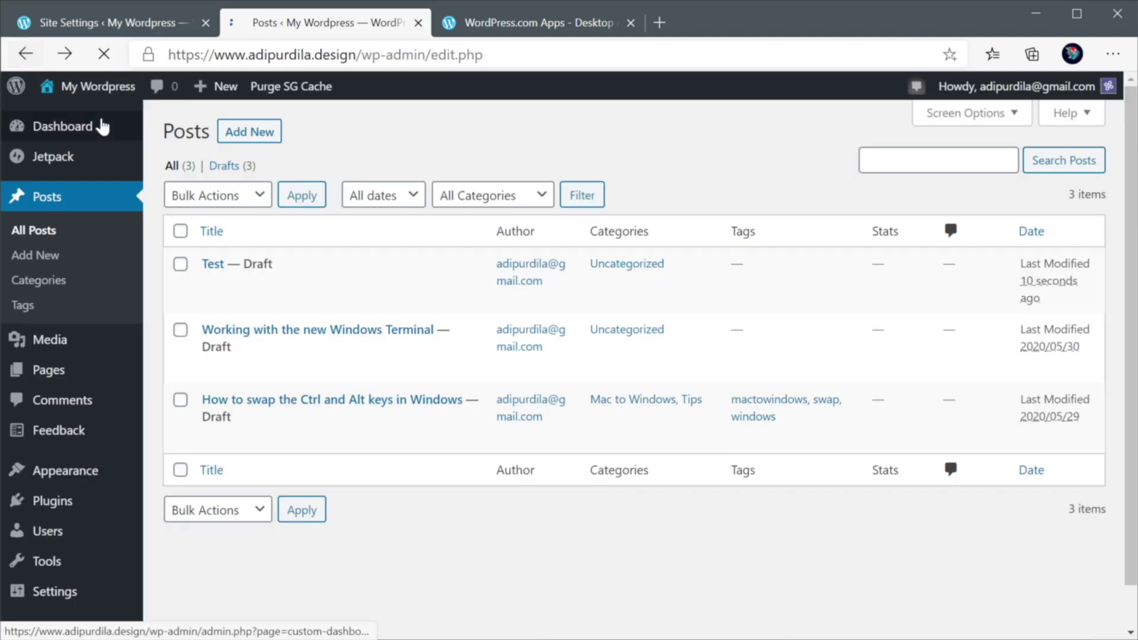
left_click(104, 54)
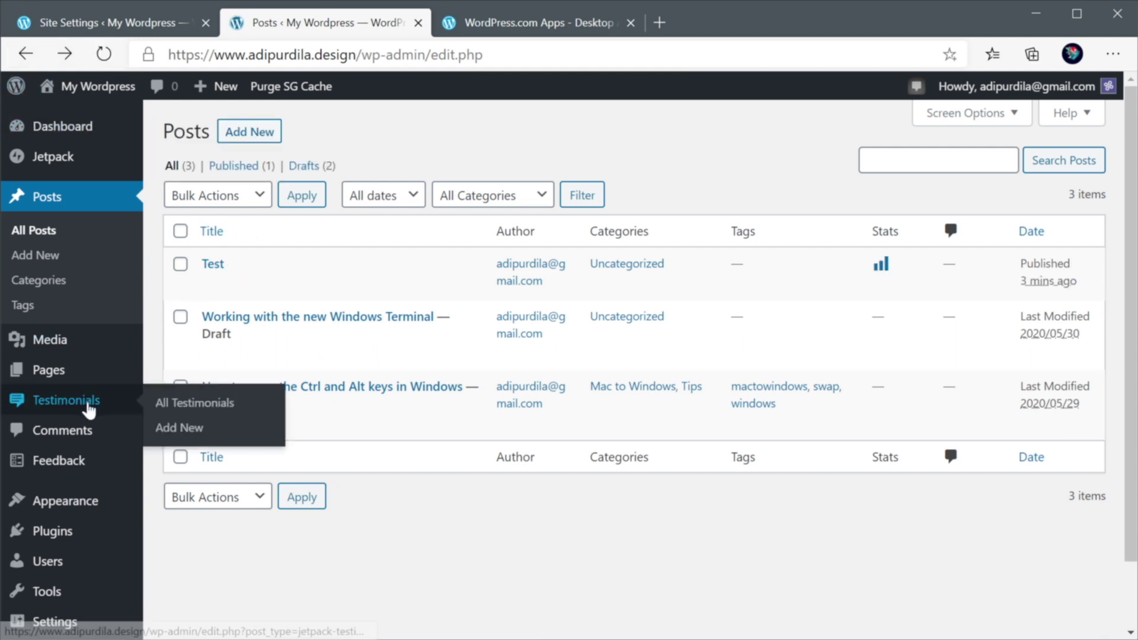
left_click(82, 405)
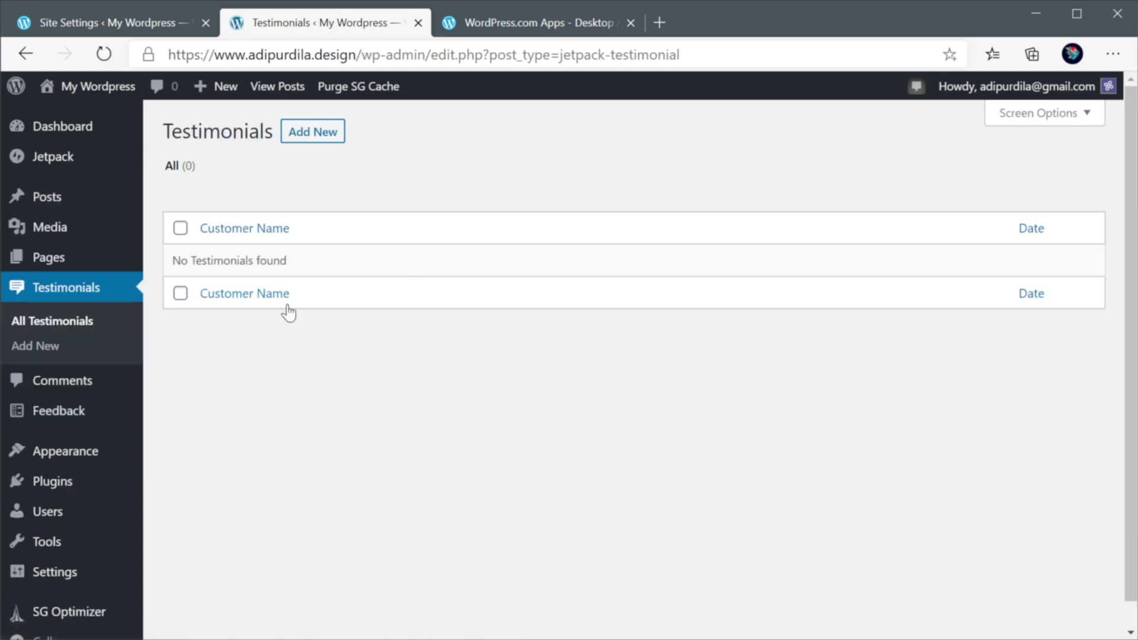
Step: Switch the Testimonials content type back off in Writing settings
left_click(172, 29)
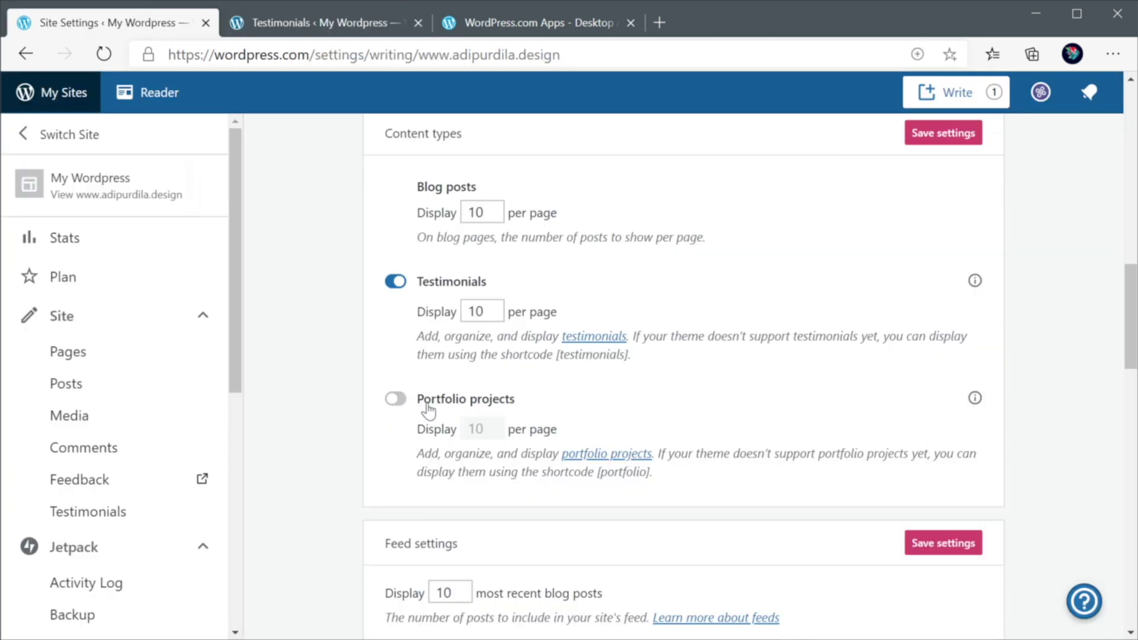
scroll(493, 401, "down", 6)
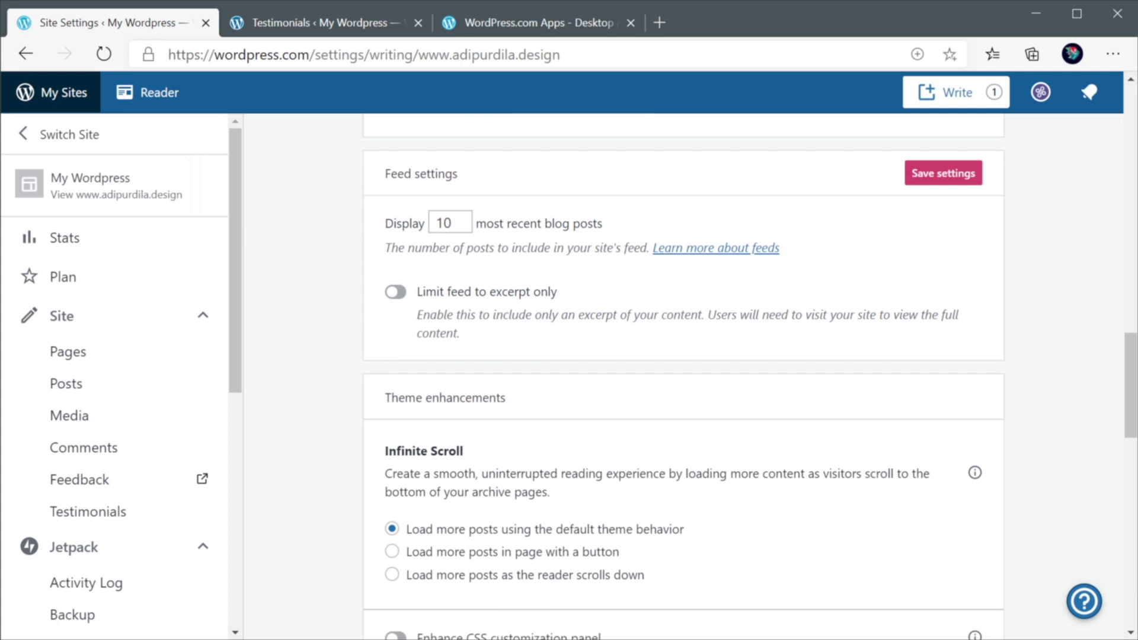
scroll(492, 401, "up", 4)
scroll(495, 403, "up", 2)
left_click(395, 281)
Step: Review the Feed settings, Theme enhancements, Widgets and Publishing Tools sections
scroll(599, 444, "down", 7)
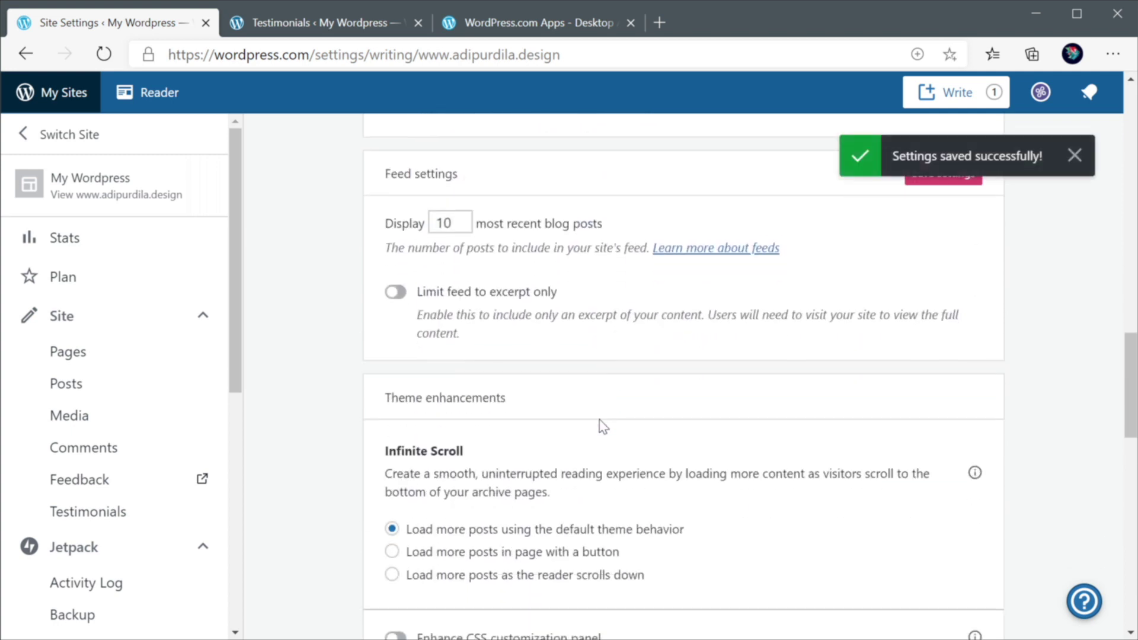
scroll(604, 425, "down", 3)
scroll(603, 425, "up", 4)
scroll(603, 426, "down", 6)
scroll(603, 426, "up", 6)
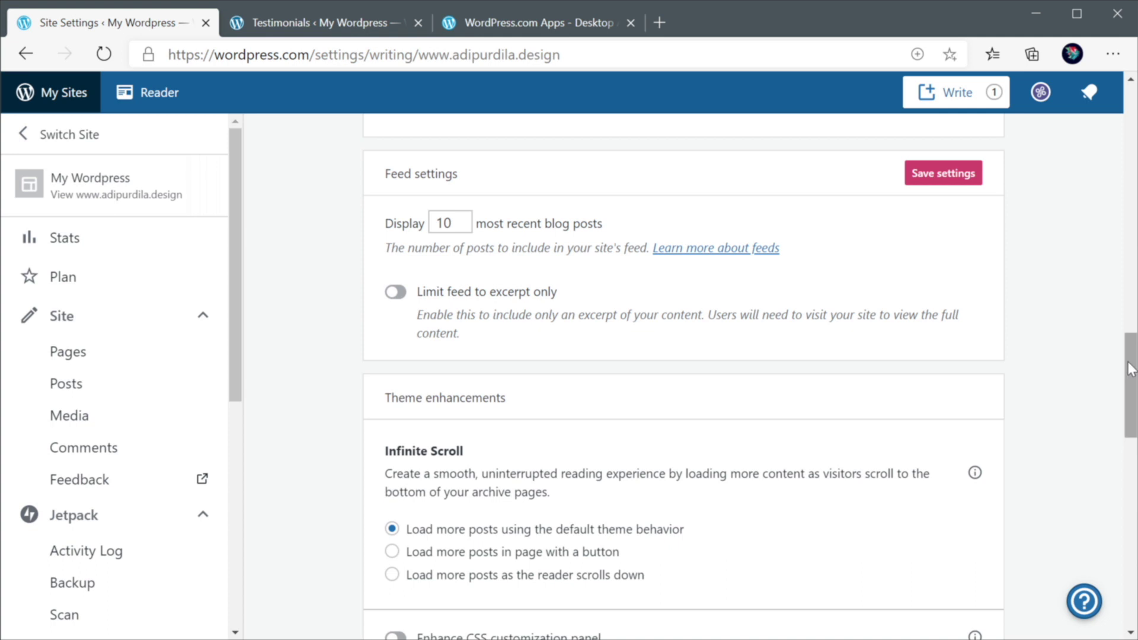
left_click_drag(1130, 363, 1128, 415)
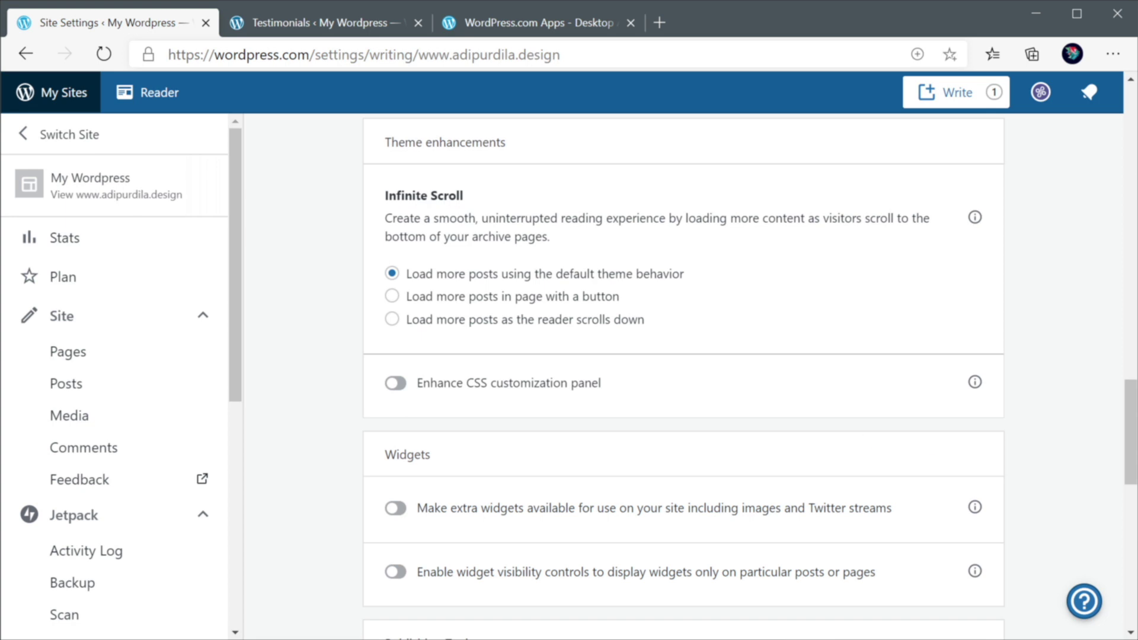
left_click_drag(1131, 418, 1132, 508)
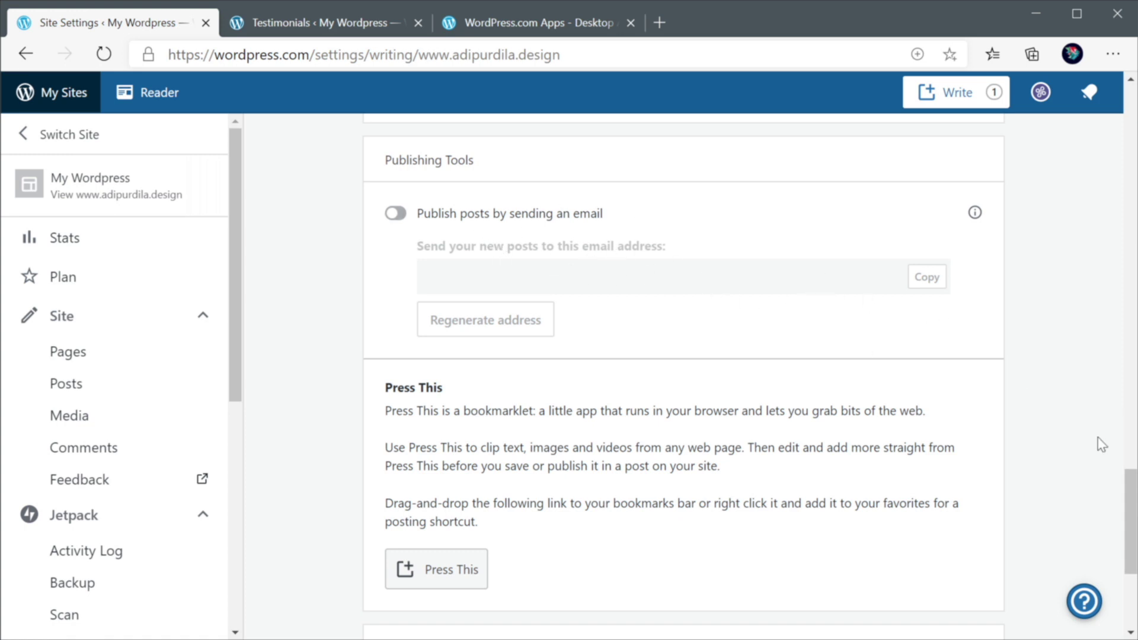
left_click_drag(1131, 497, 1132, 535)
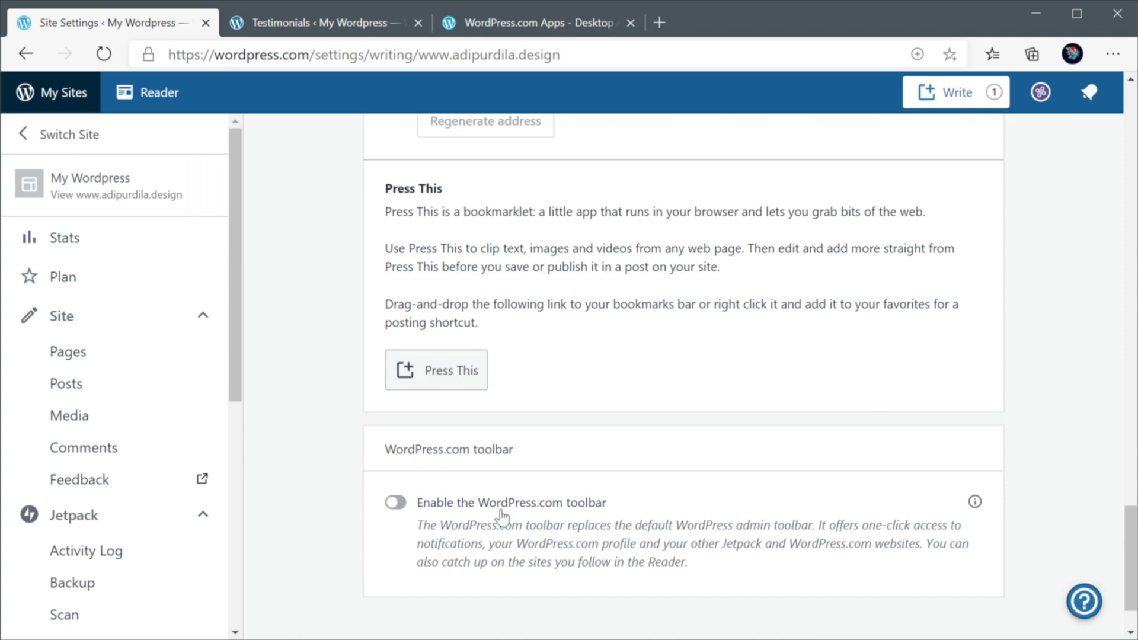
Step: Turn on the 'Enable the WordPress.com toolbar' setting in Writing settings
left_click(286, 27)
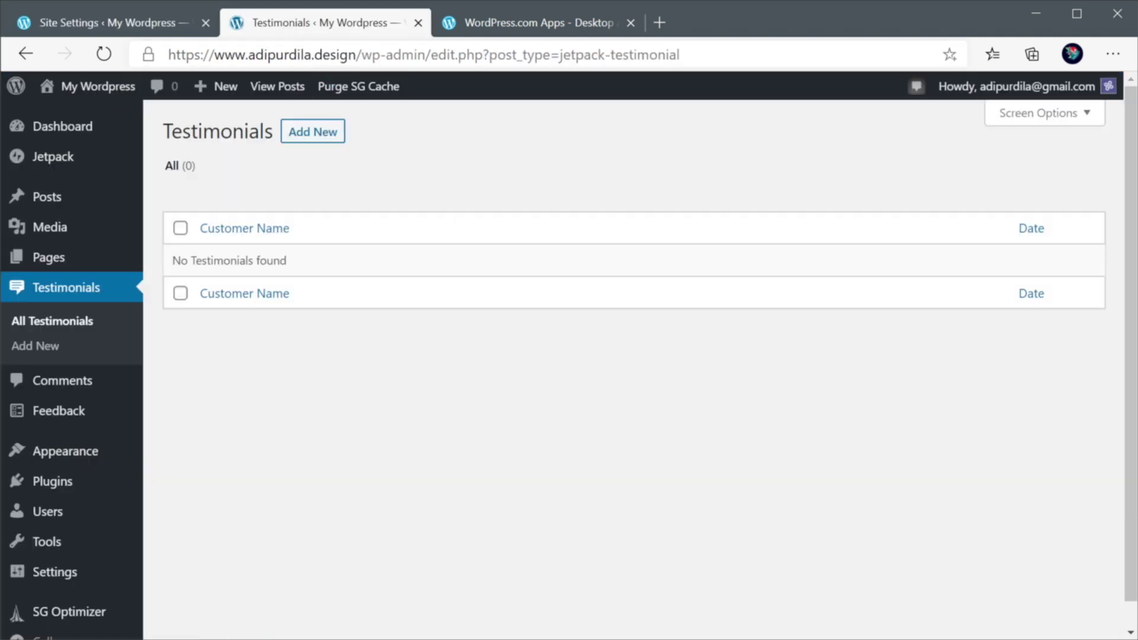
mouse_move(1064, 88)
left_click(129, 9)
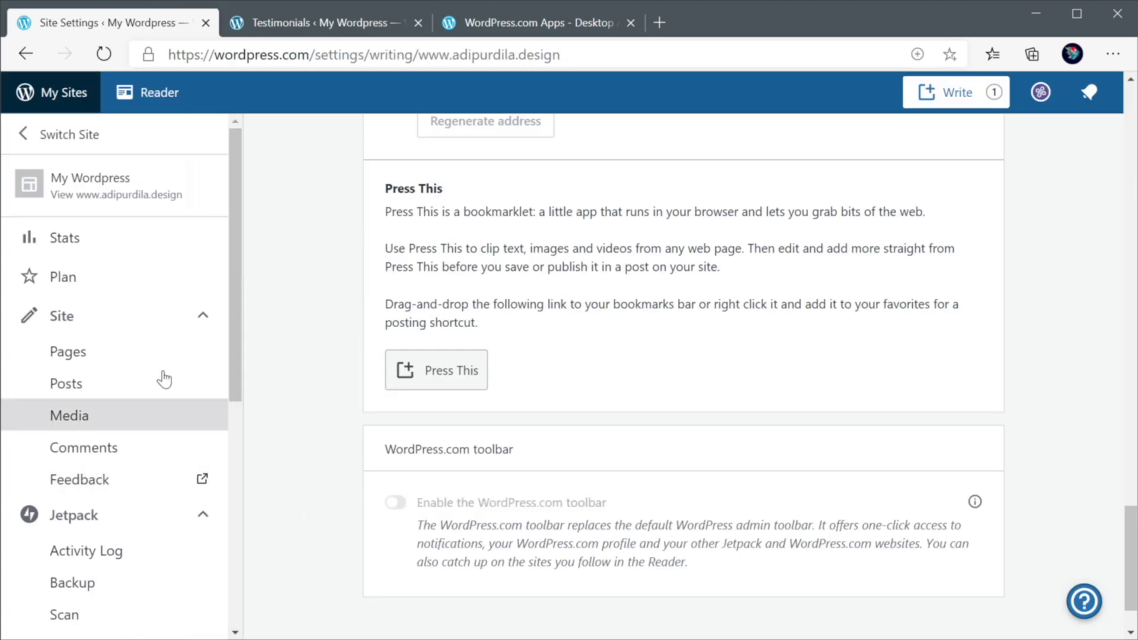
left_click(395, 502)
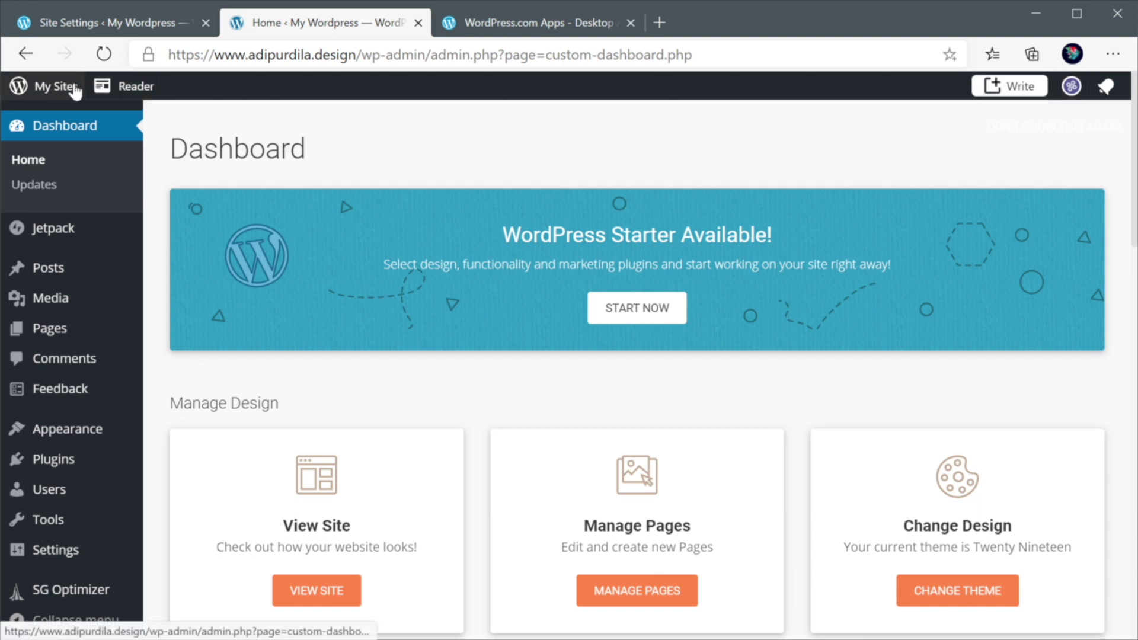
Step: Disable the WordPress.com toolbar again and reload the admin Dashboard to check
left_click(122, 27)
left_click(391, 501)
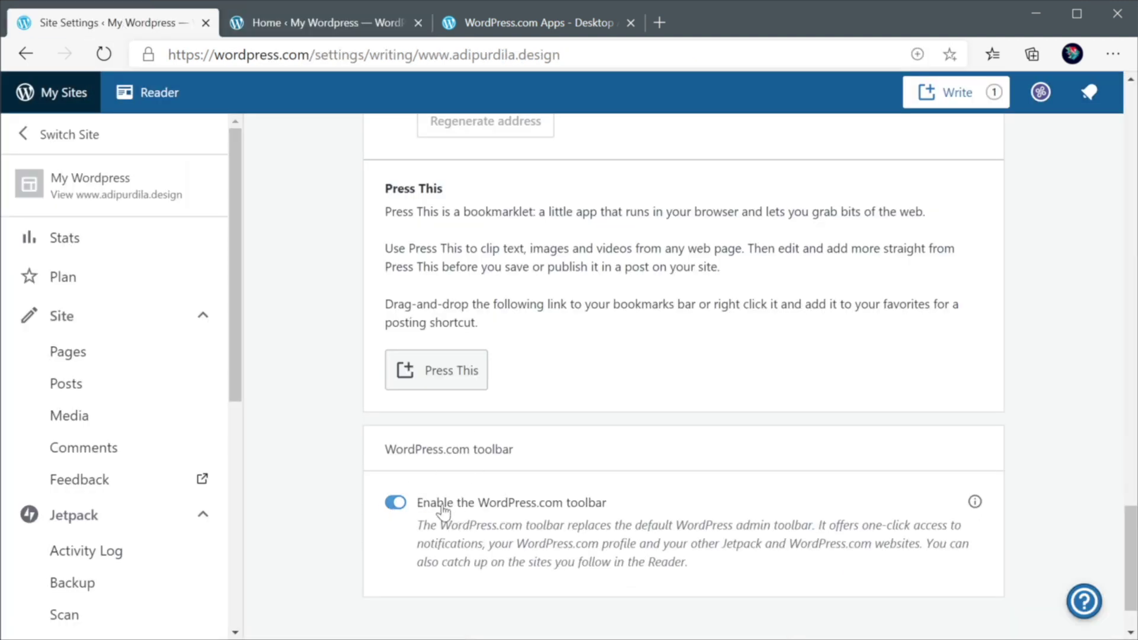
left_click(307, 24)
left_click(103, 53)
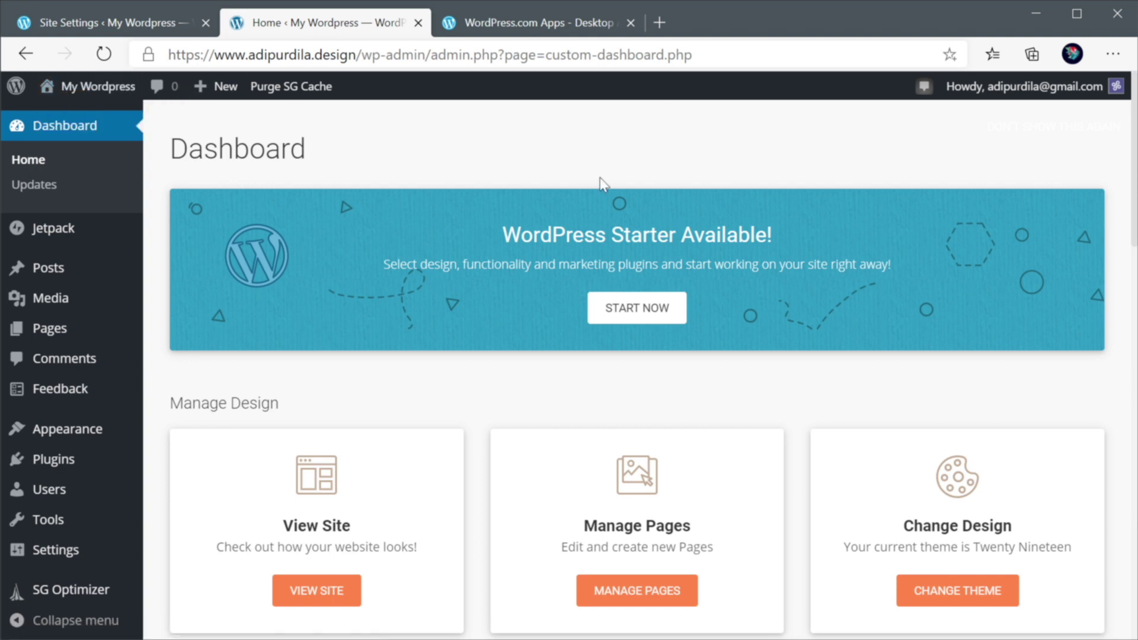
Step: Go through the Discussion settings' comment, e-mail, moderation and subscription sections
left_click(145, 23)
scroll(617, 248, "up", 15)
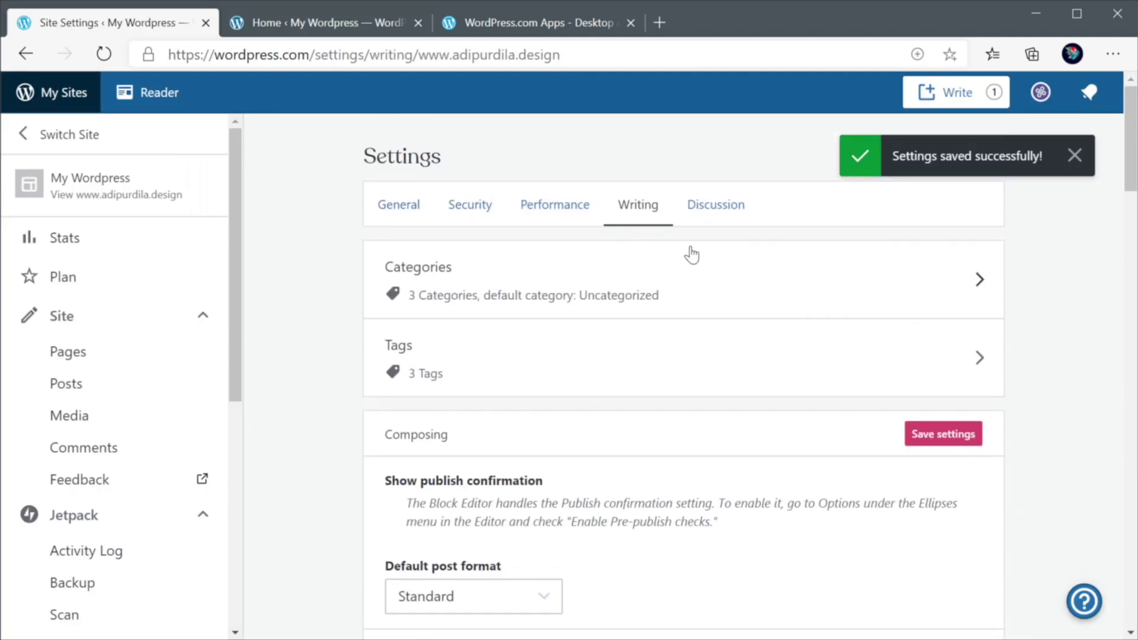
left_click(715, 207)
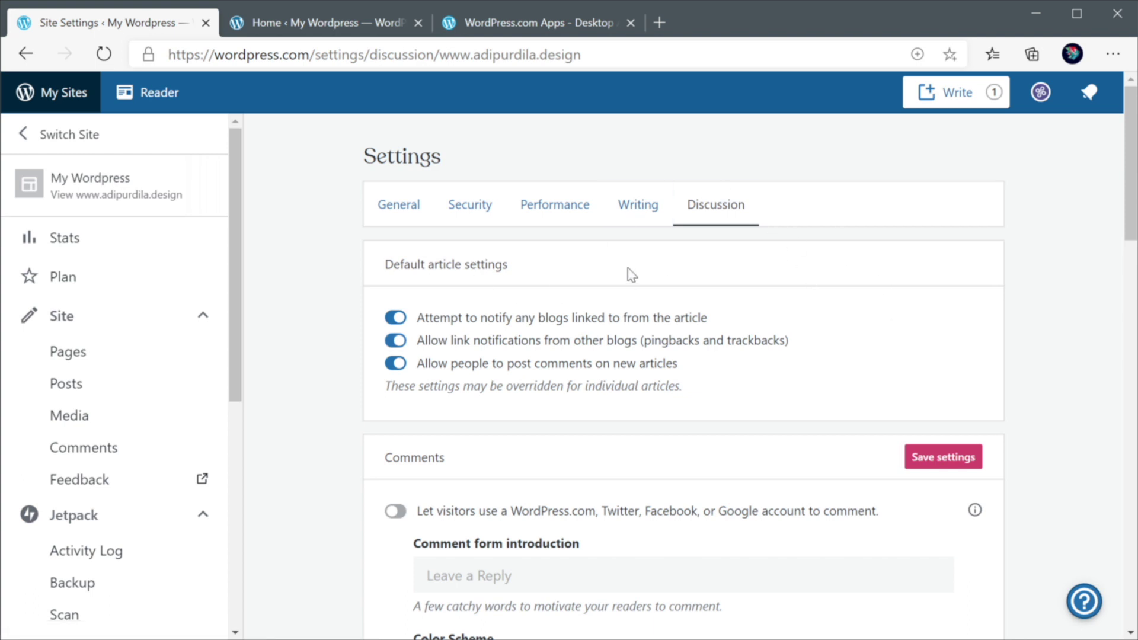
scroll(718, 298, "down", 6)
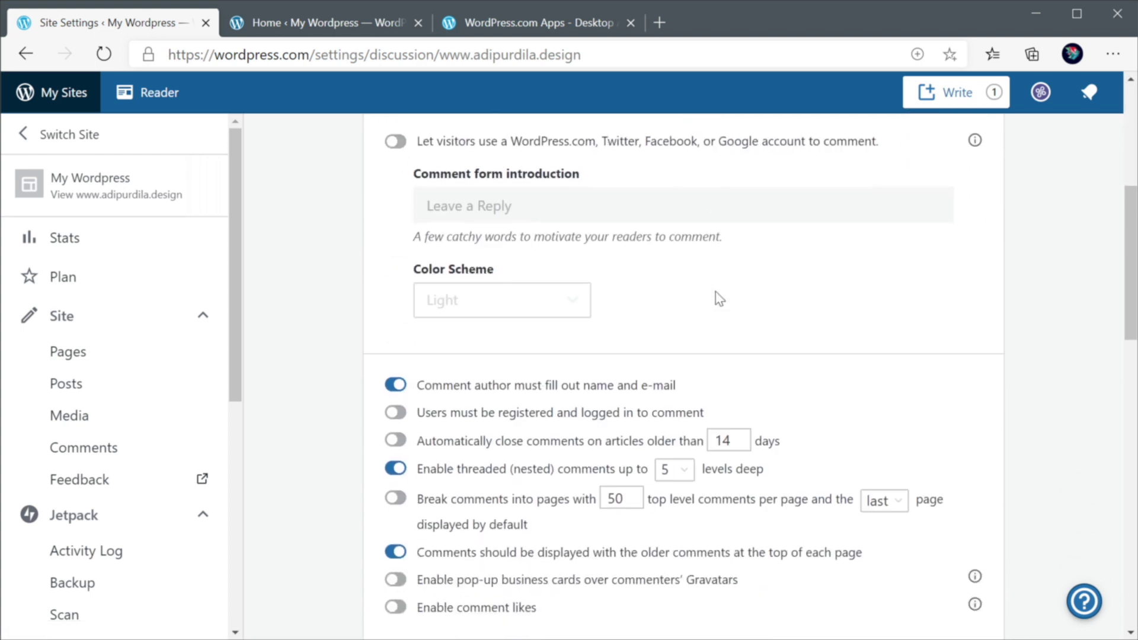
scroll(1119, 228, "up", 2)
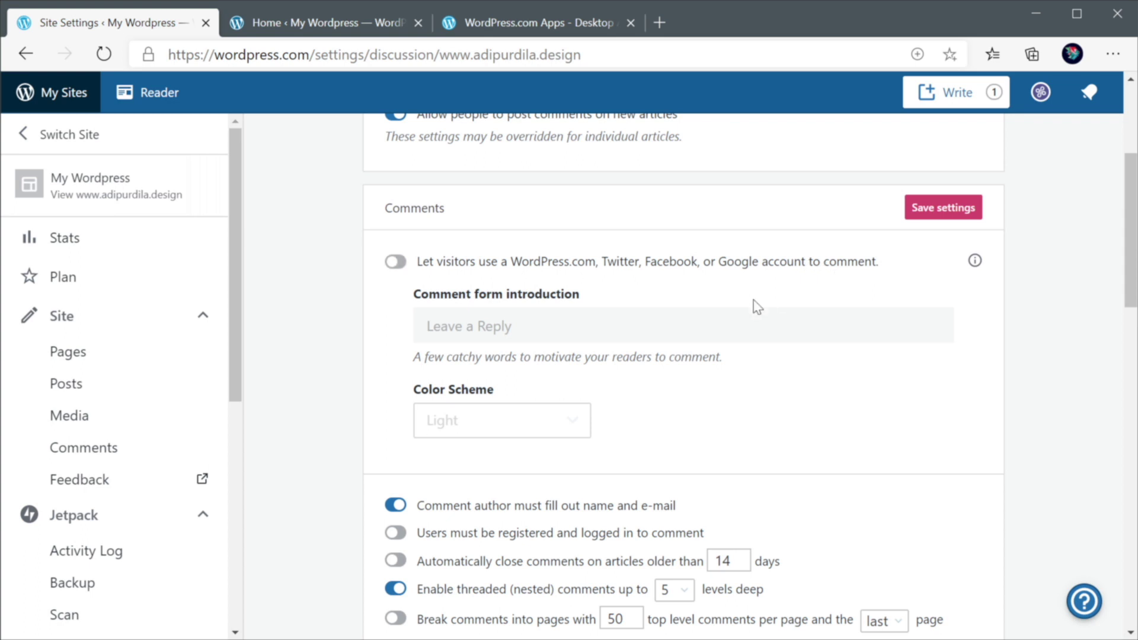
scroll(1129, 320, "down", 8)
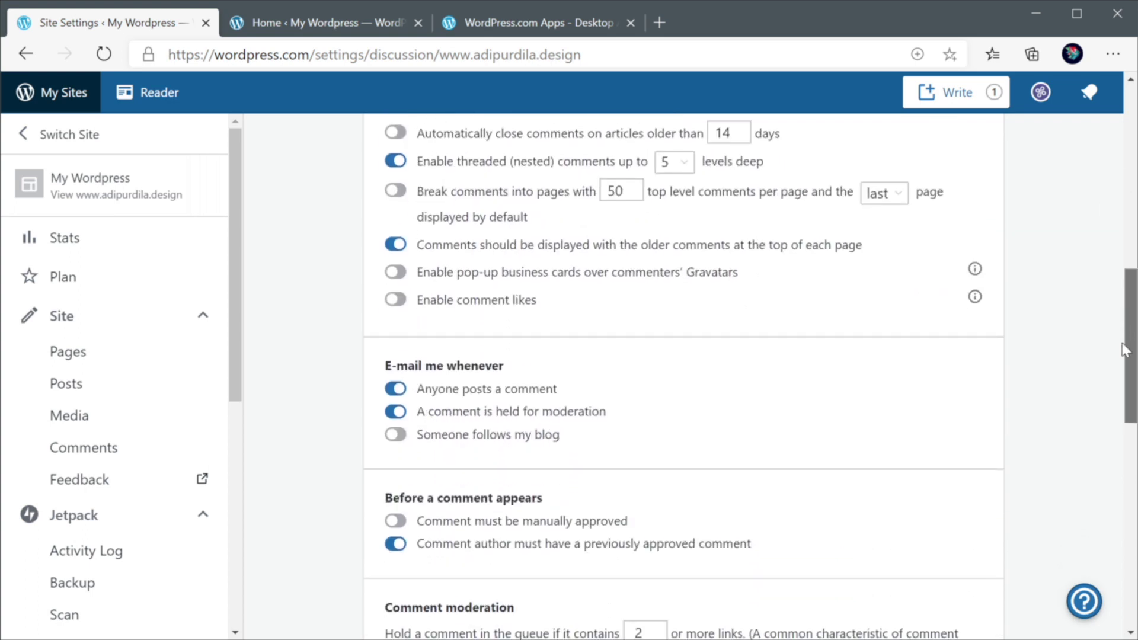
scroll(624, 290, "down", 8)
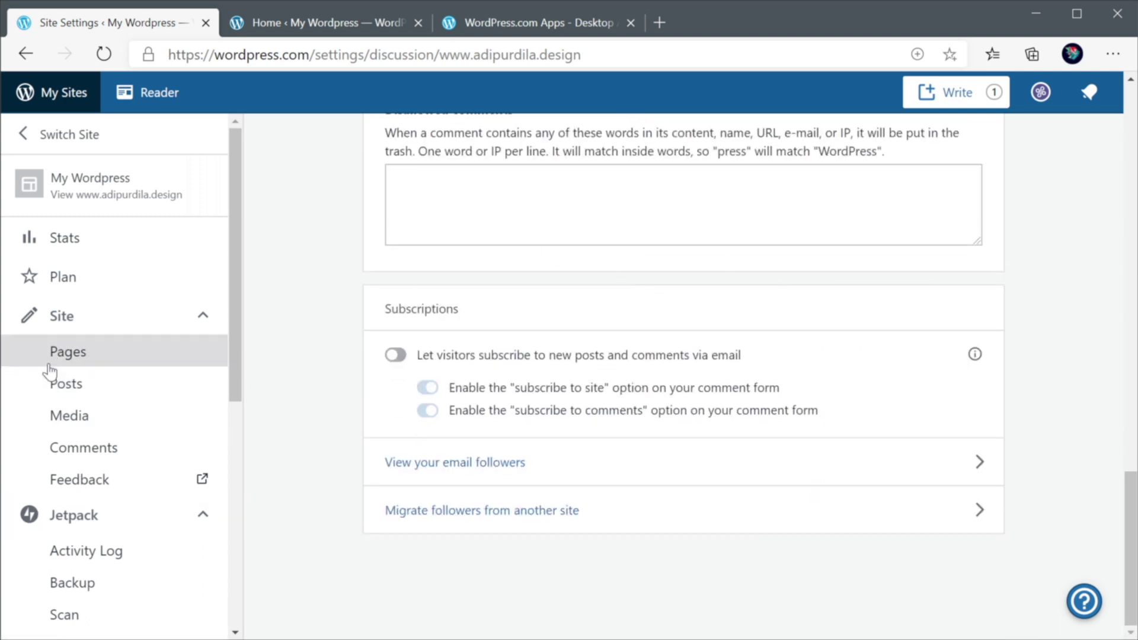
scroll(65, 420, "down", 7)
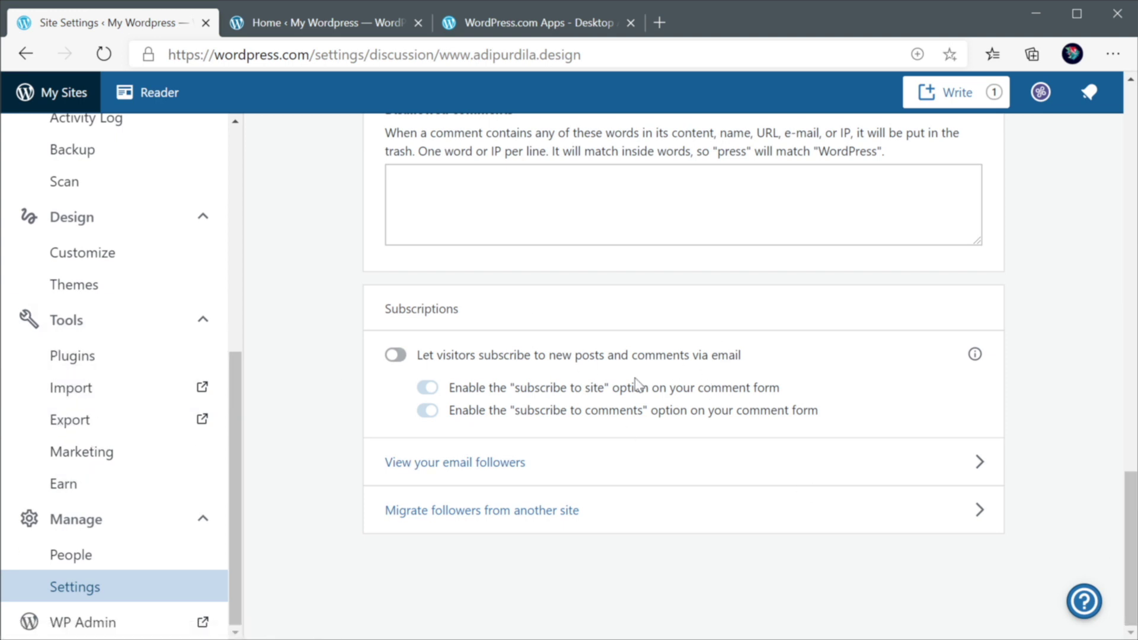
scroll(672, 384, "up", 15)
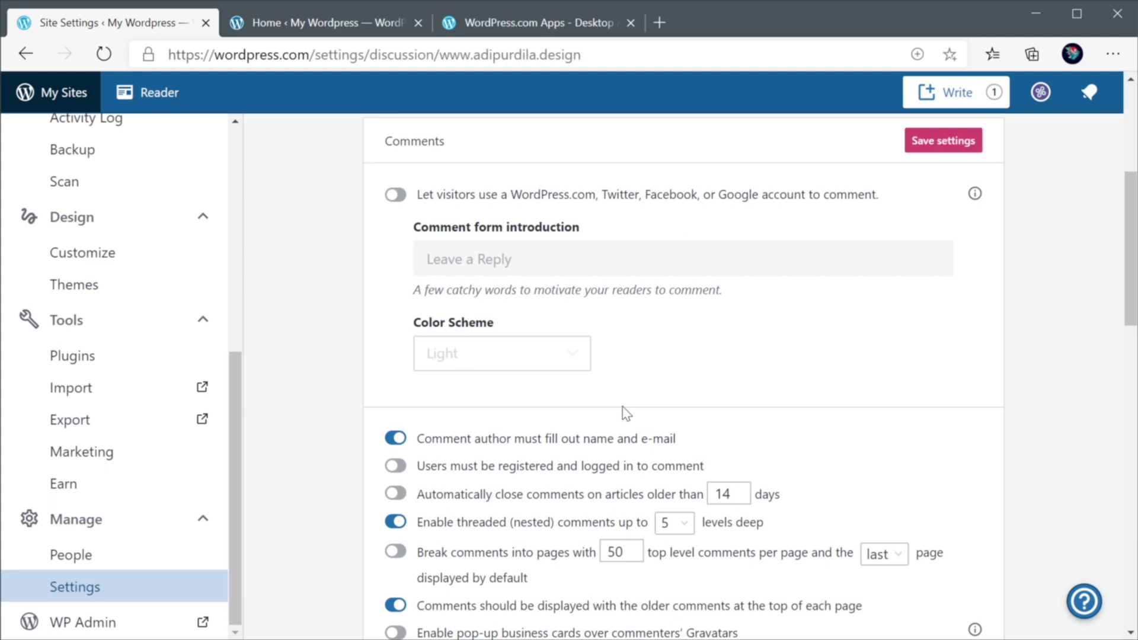
scroll(628, 410, "up", 5)
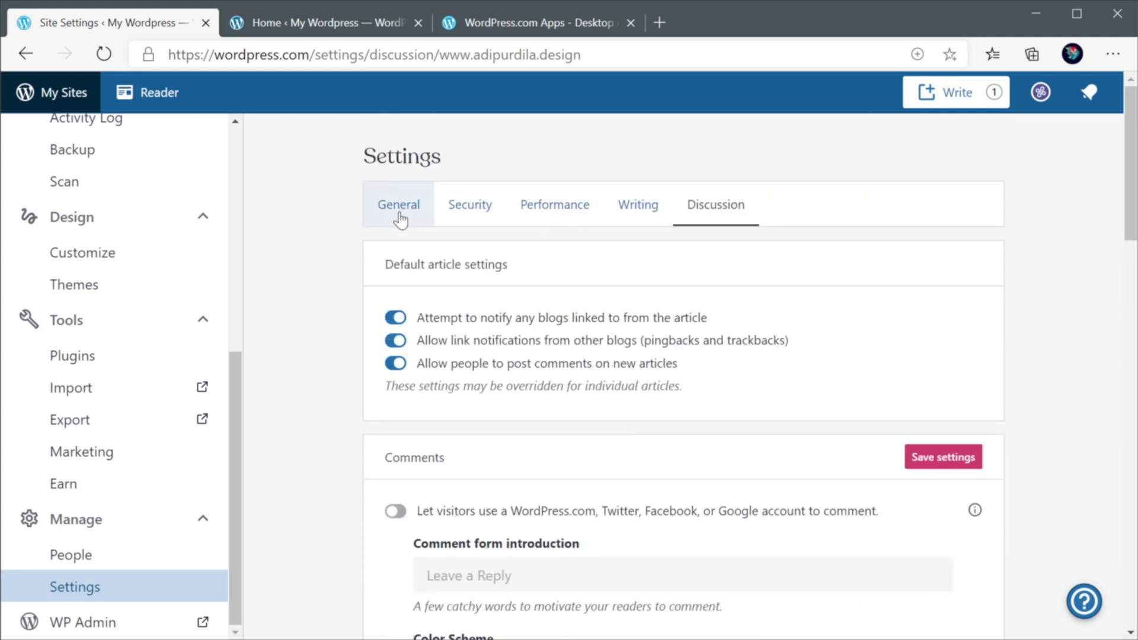
Step: Look over the site's General settings
left_click(398, 214)
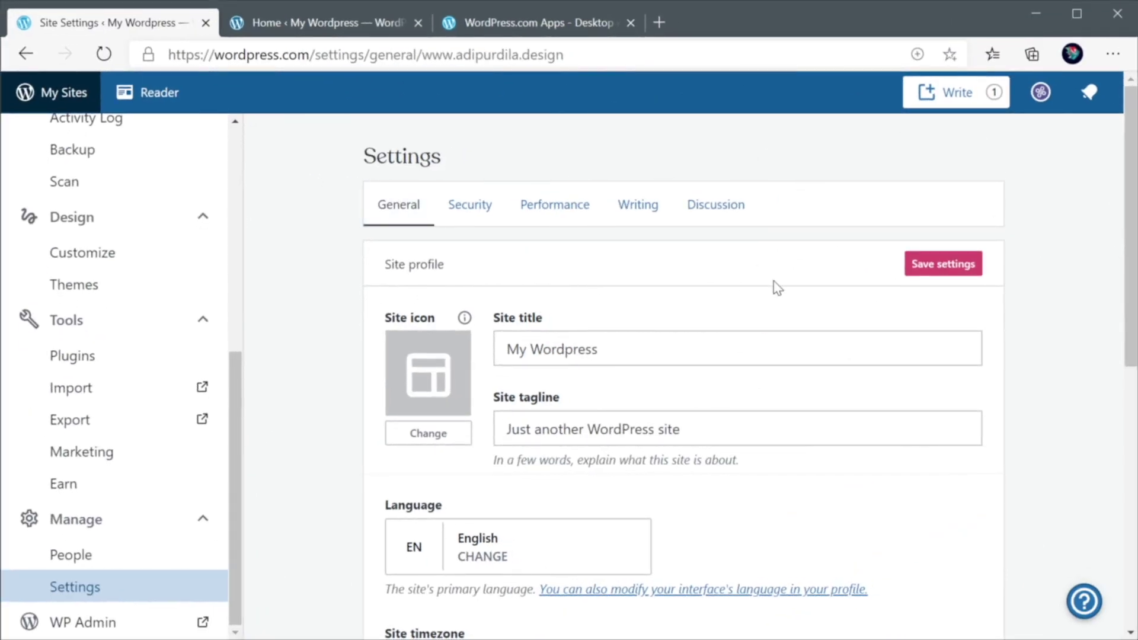
scroll(746, 292, "down", 9)
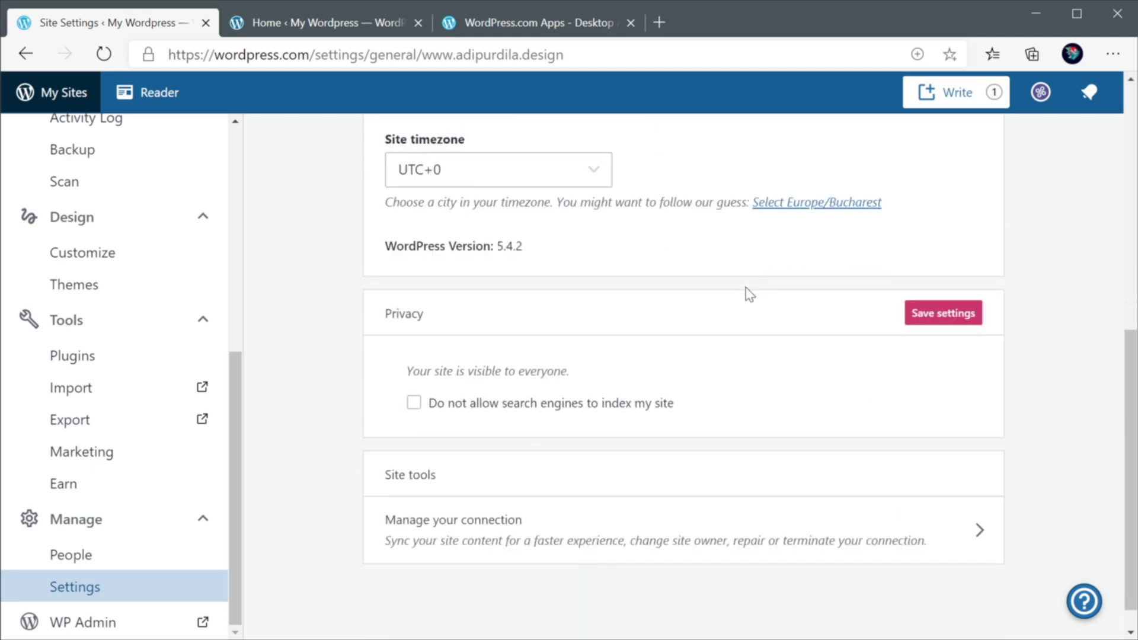
scroll(541, 274, "up", 9)
Step: Review the Security settings' brute-force protection, anti-spam and WordPress.com log in options
left_click(506, 243)
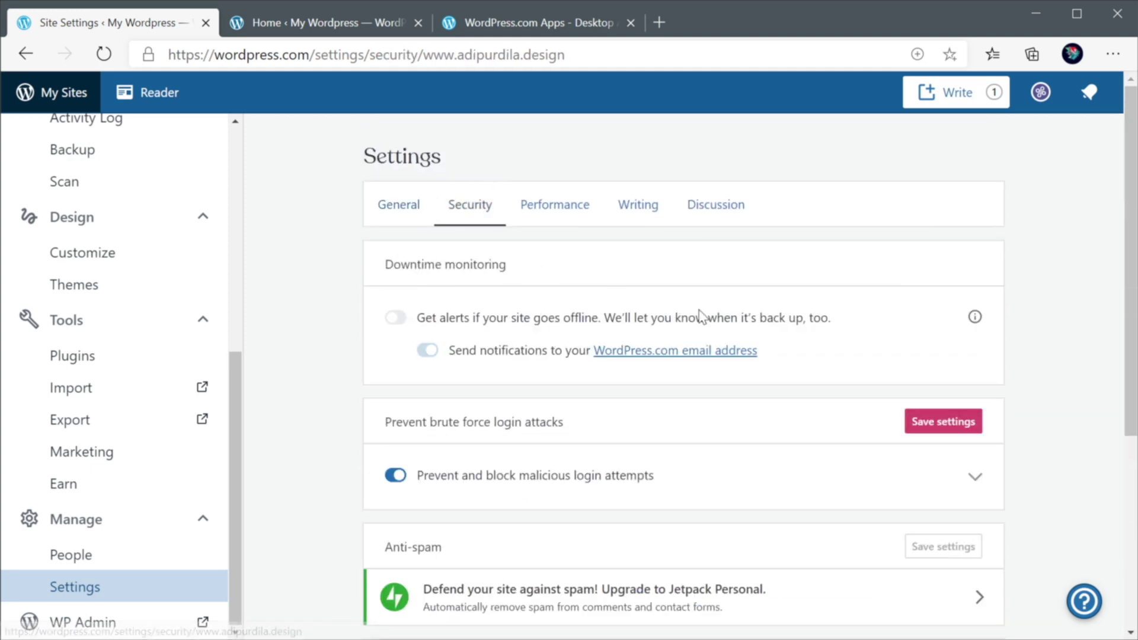
left_click_drag(1126, 273, 1060, 424)
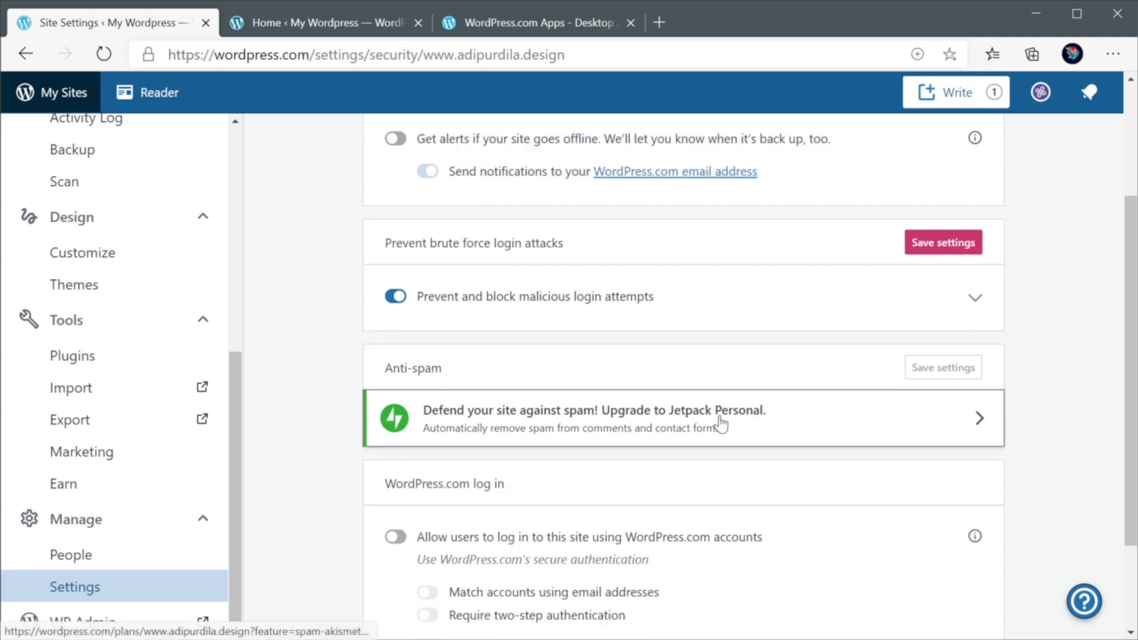
scroll(857, 452, "down", 3)
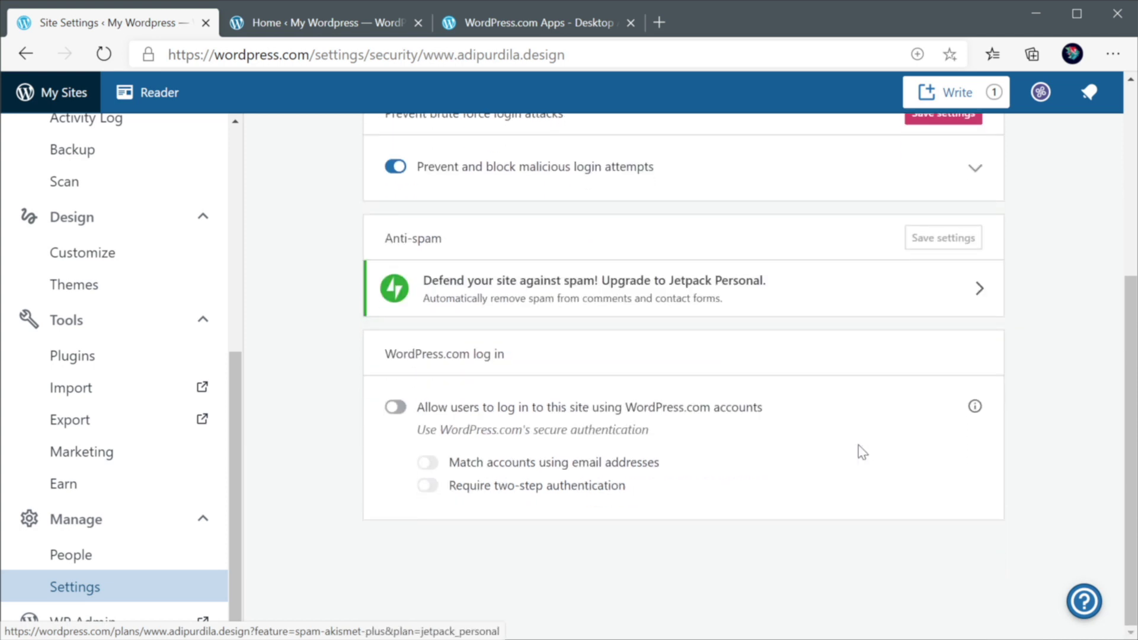
scroll(765, 295, "up", 5)
Step: Review the Performance & speed, Media and AMP sections of the Performance settings
left_click(572, 223)
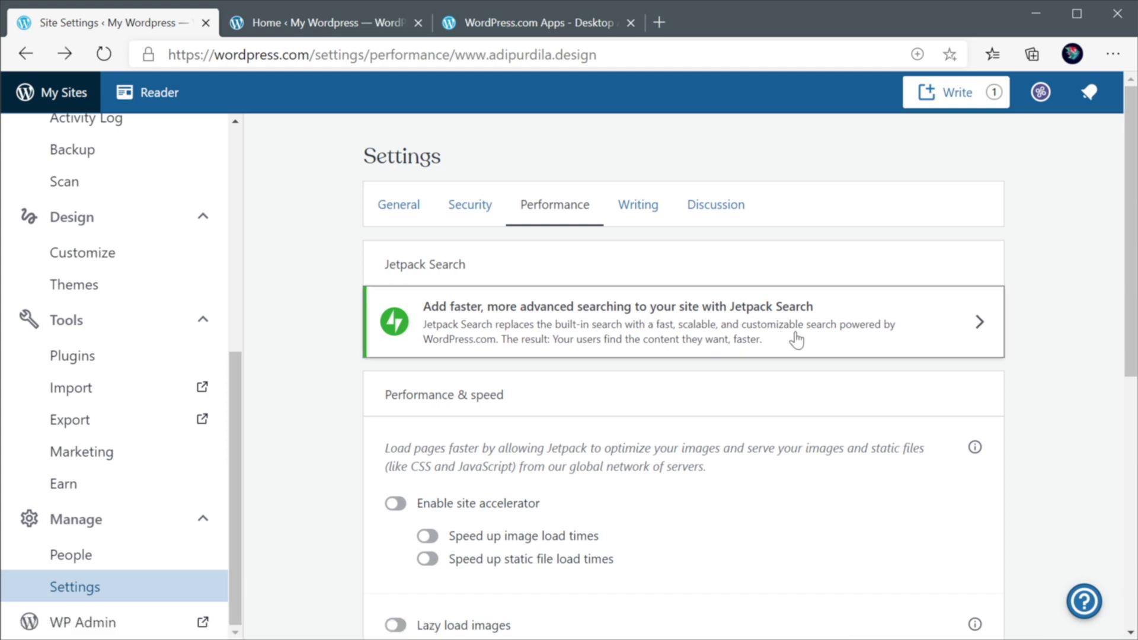
scroll(763, 344, "down", 1)
scroll(763, 343, "down", 8)
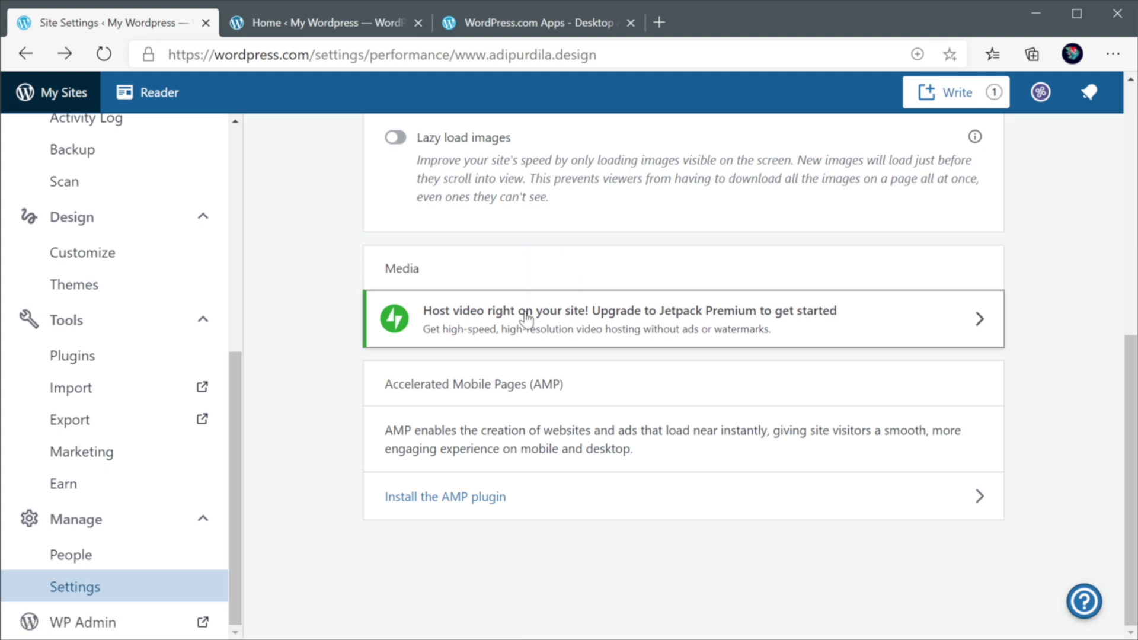
scroll(688, 321, "up", 8)
scroll(168, 394, "up", 6)
Step: Compare the yearly Personal $39, Premium $99 and Professional $299 plans on the Plans page
left_click(147, 279)
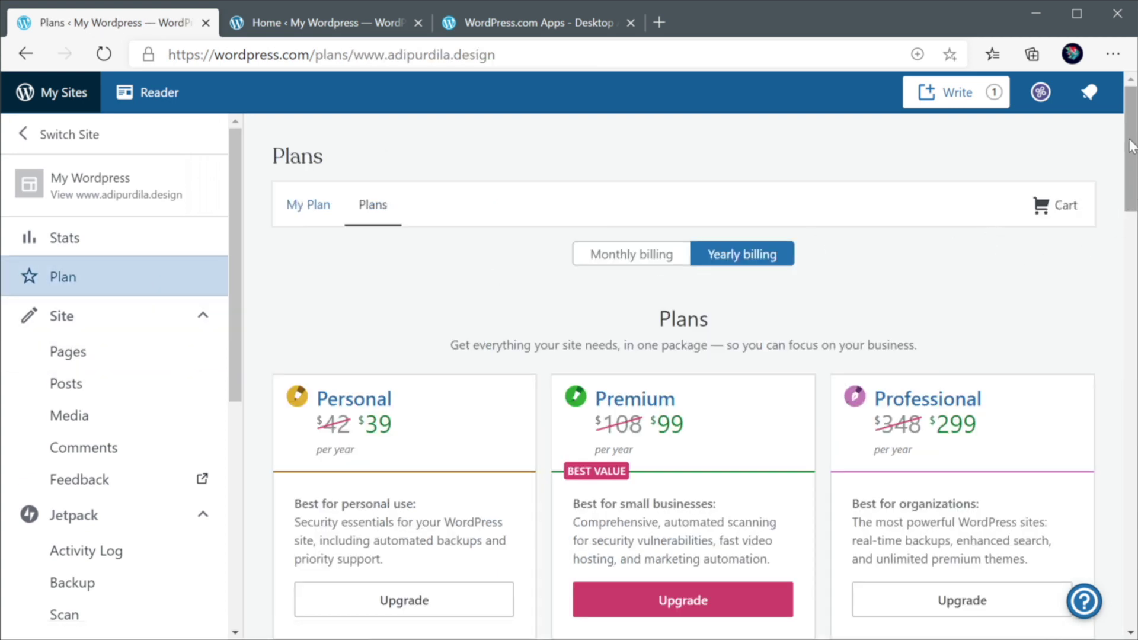
scroll(1132, 145, "down", 2)
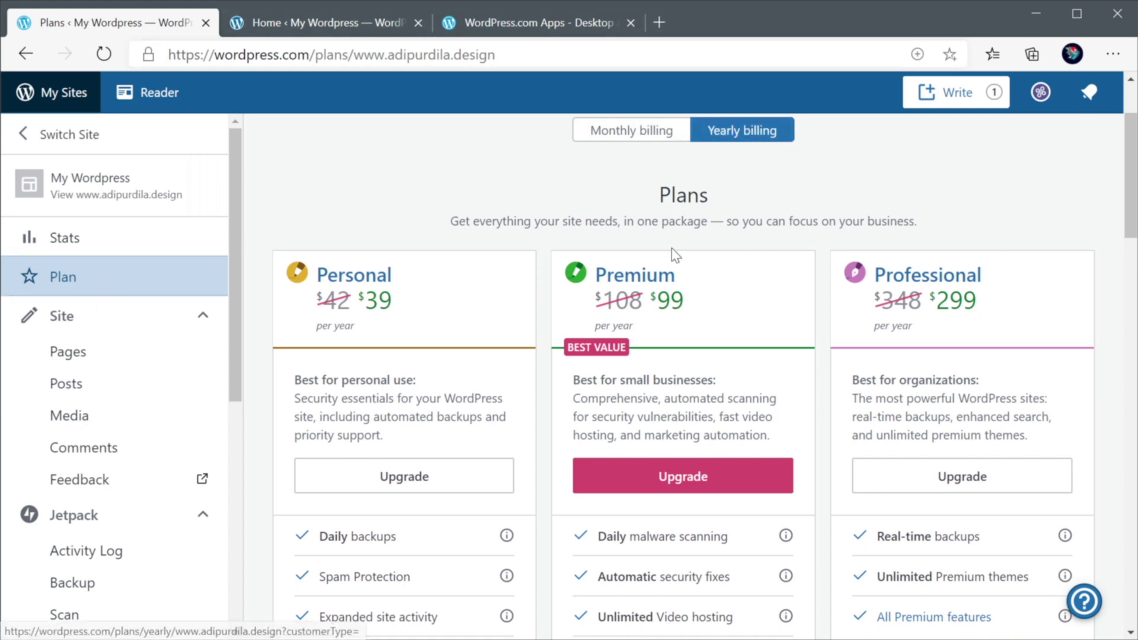
mouse_move(1133, 157)
left_mouse_down()
mouse_move(1133, 249)
mouse_move(1134, 135)
left_mouse_up()
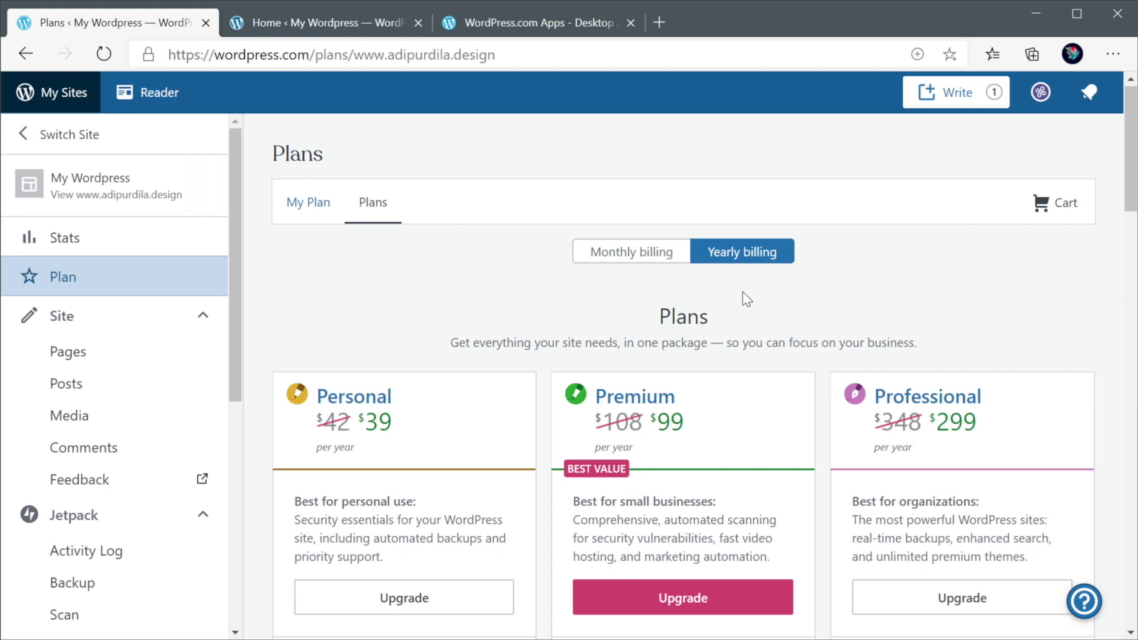
scroll(785, 284, "down", 6)
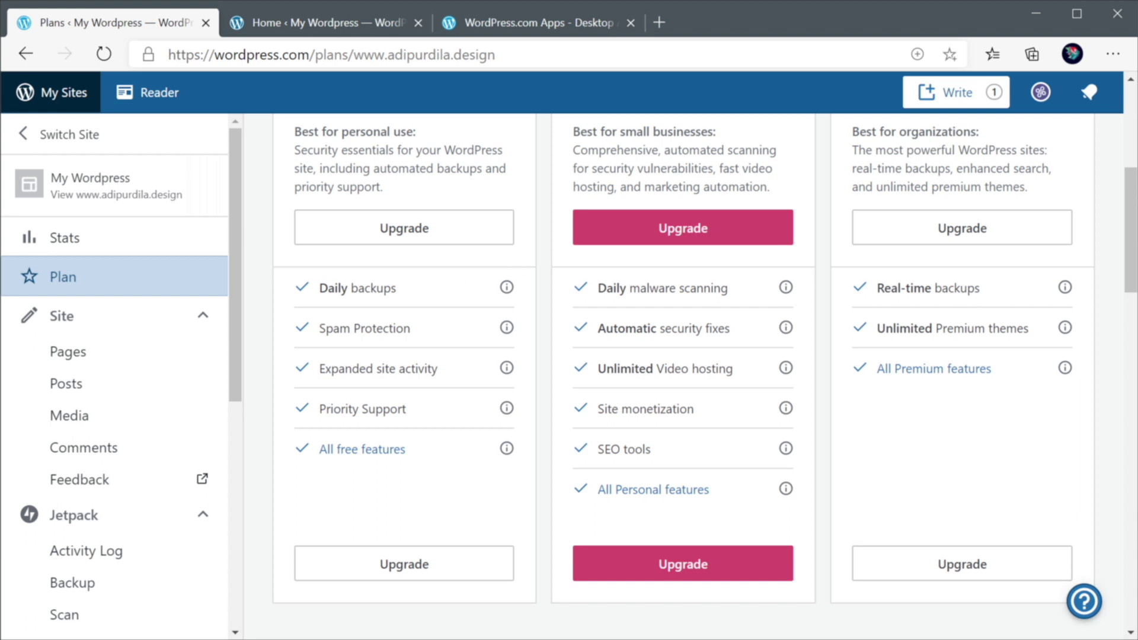
scroll(459, 318, "up", 5)
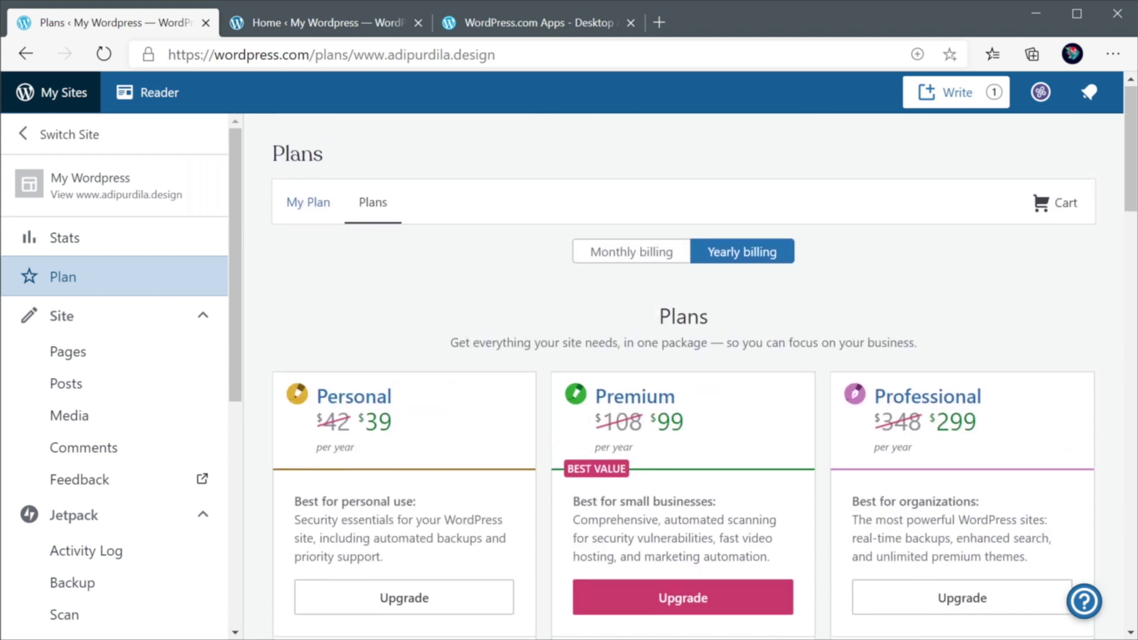
left_click_drag(327, 396, 447, 436)
left_click(450, 437)
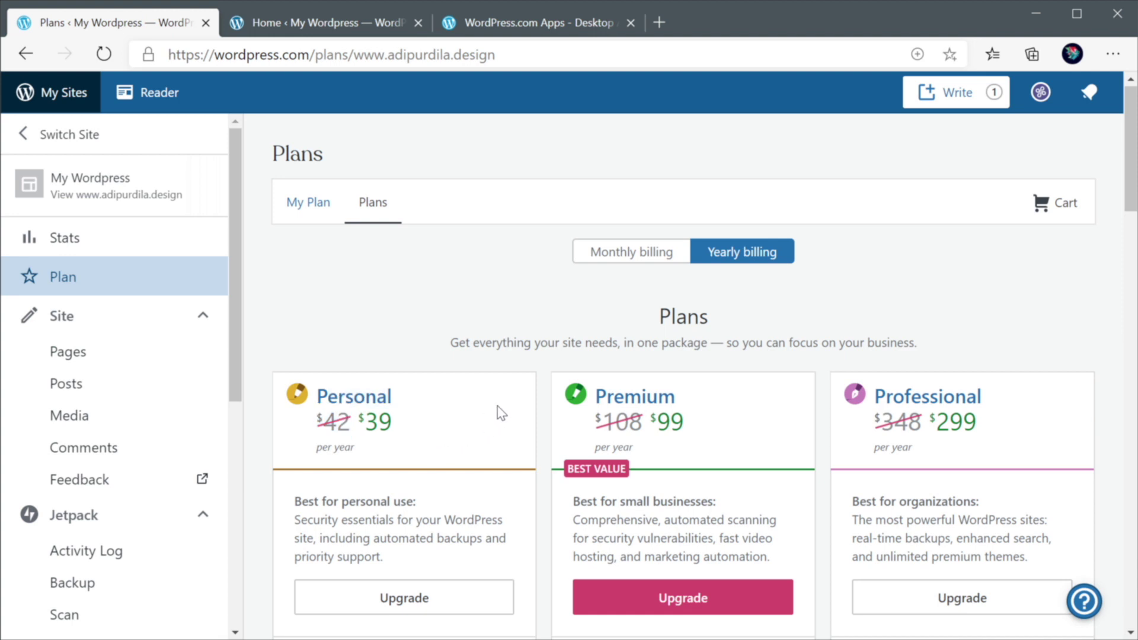